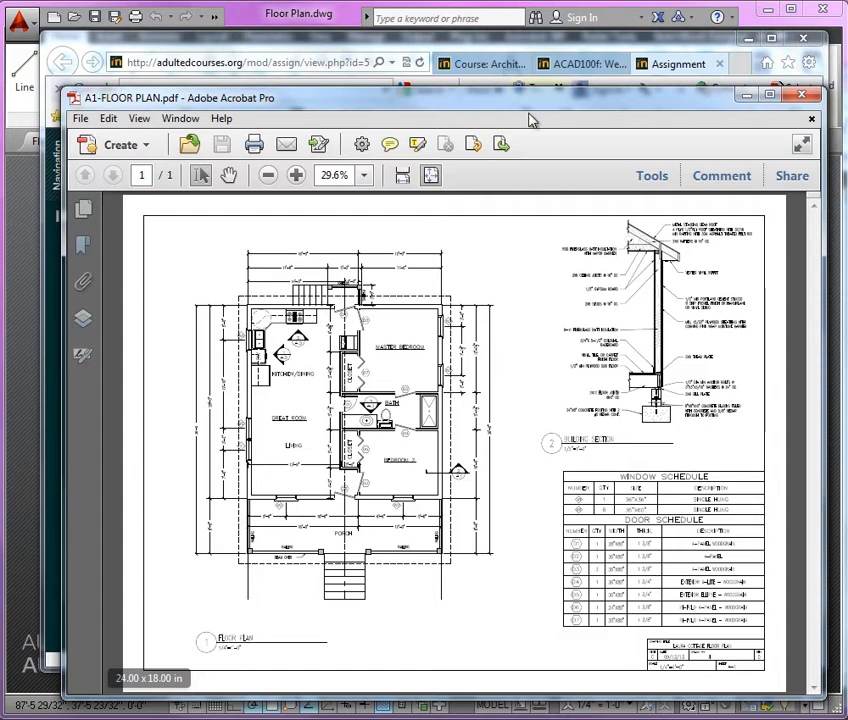
# Step: Review the Drawing Challenge 2 assignment and course resources in the browser, plus the floor plan development notes in Floor Plan.pdf
pyautogui.moveTo(497, 101); pyautogui.dragTo(0, 80)
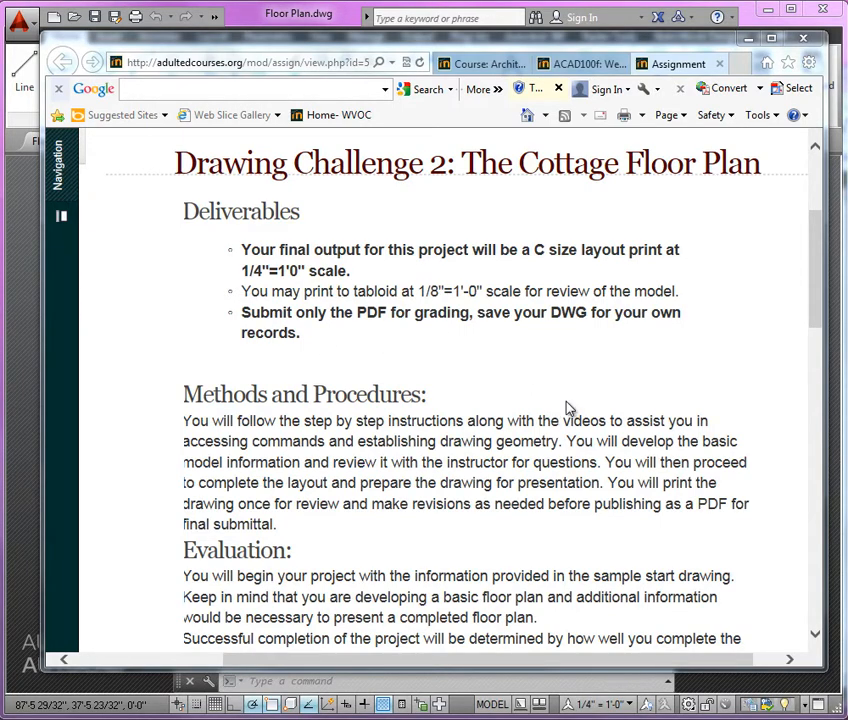
pyautogui.moveTo(814, 288)
pyautogui.mouseDown()
pyautogui.moveTo(826, 449)
pyautogui.moveTo(824, 265)
pyautogui.mouseUp()
pyautogui.click(470, 65)
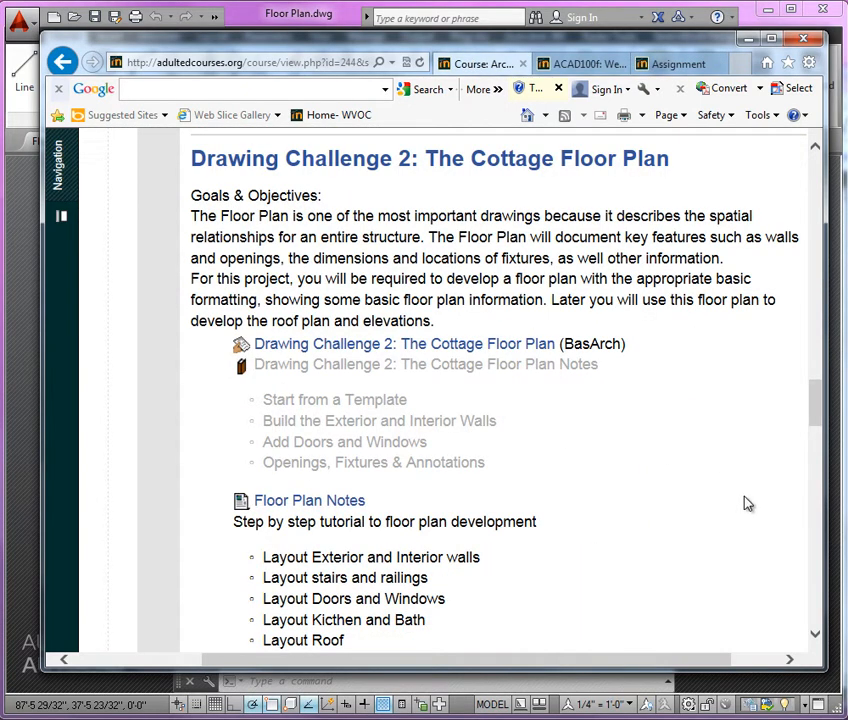
pyautogui.scroll(-5, 745, 503)
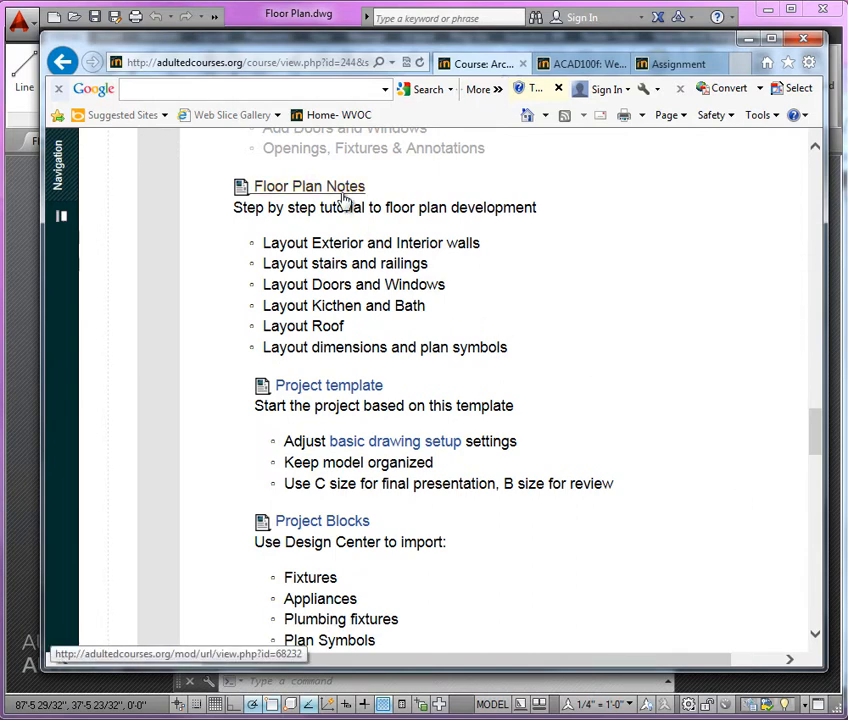
pyautogui.scroll(-1, 440, 392)
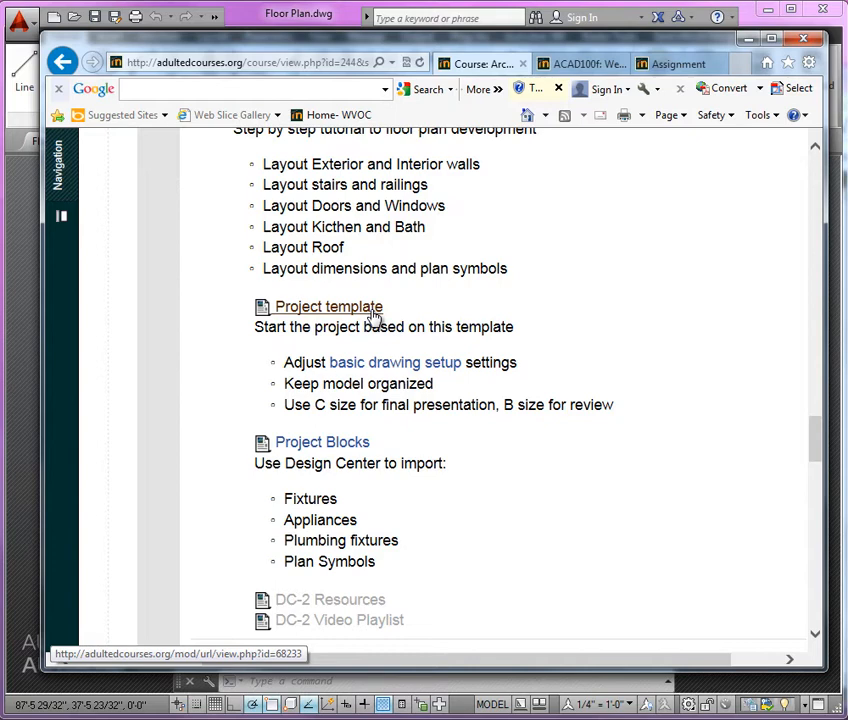
pyautogui.scroll(-2, 373, 316)
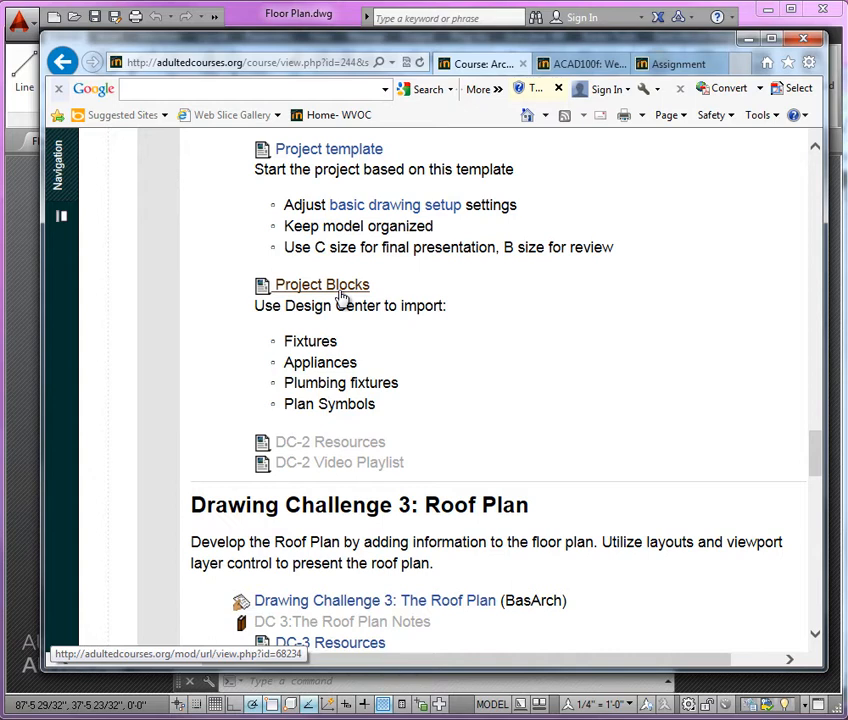
pyautogui.scroll(3, 411, 384)
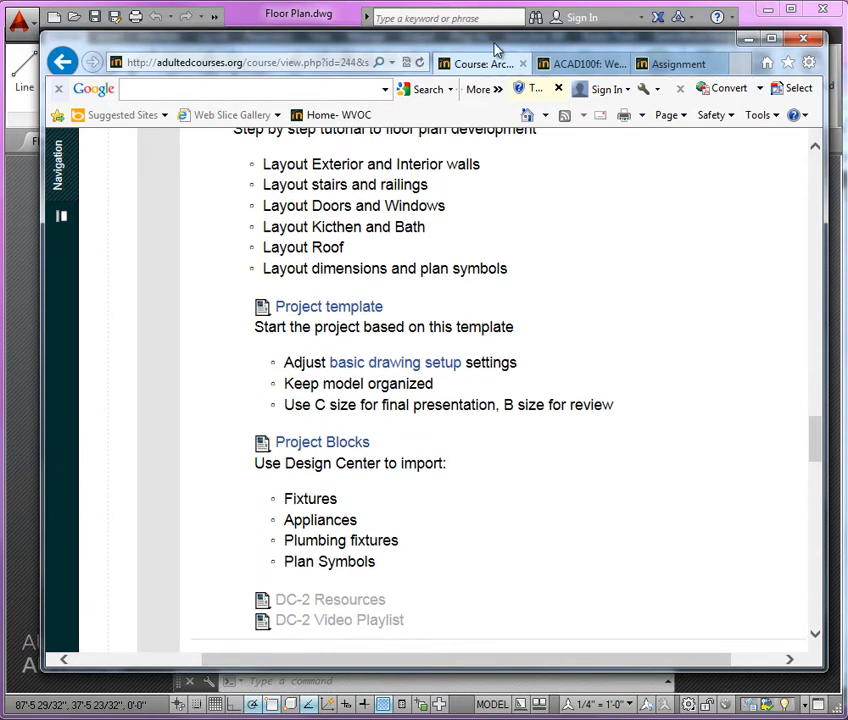
pyautogui.moveTo(495, 44); pyautogui.dragTo(0, 44)
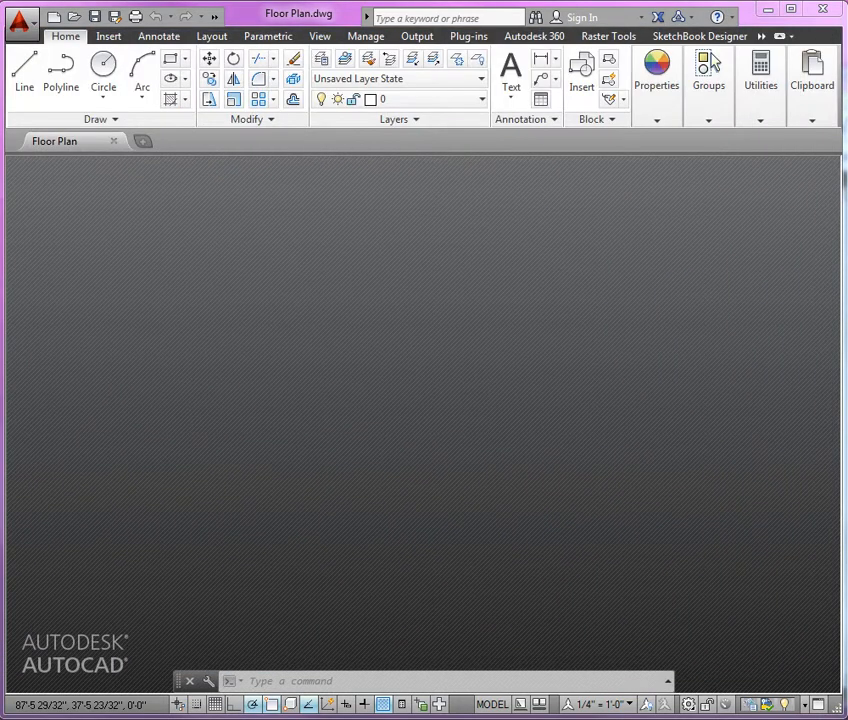
pyautogui.hotkey('alt', 'Tab')
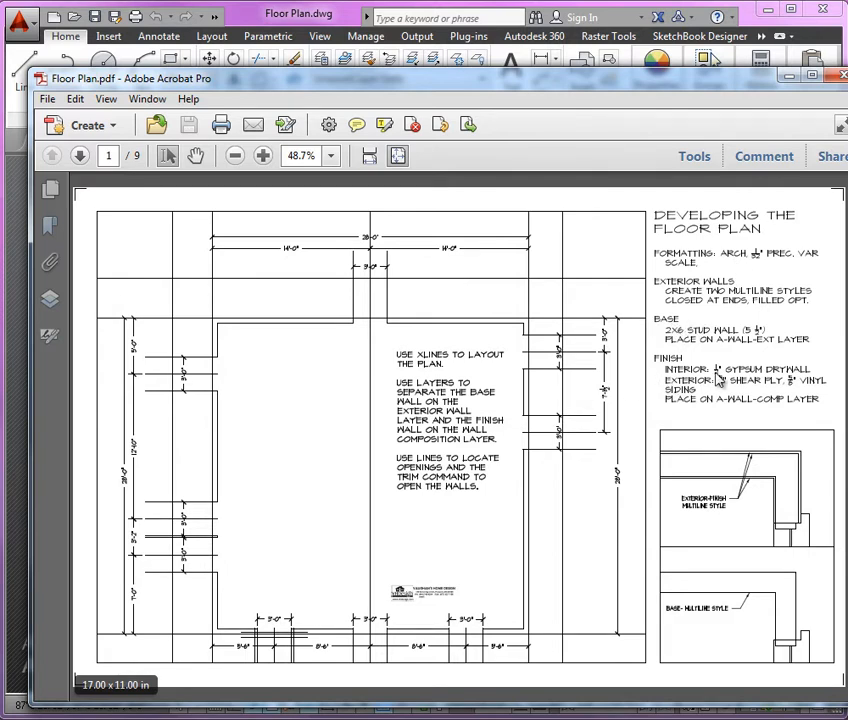
pyautogui.moveTo(733, 82); pyautogui.dragTo(0, 78)
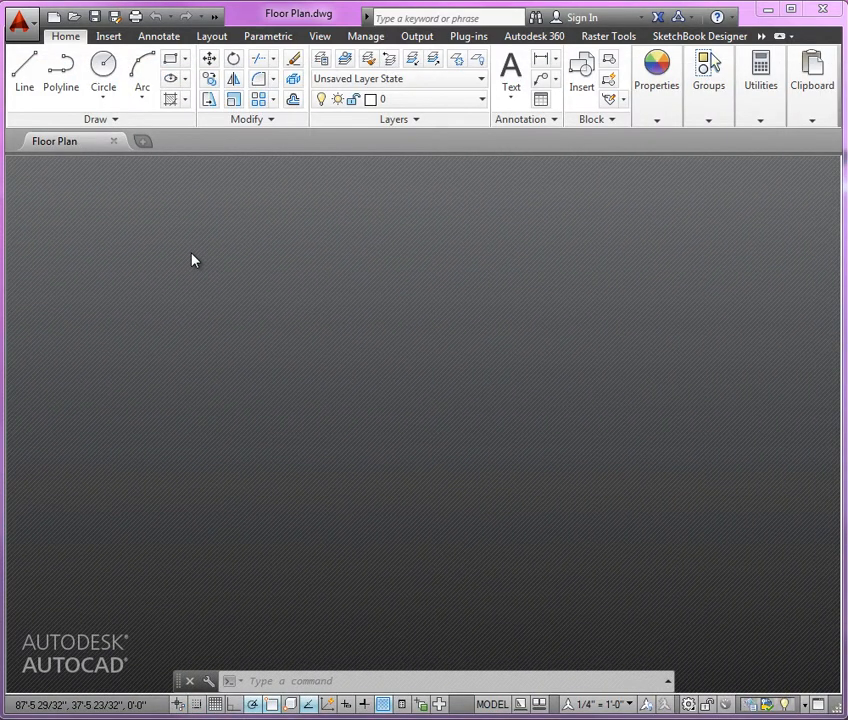
# Step: Create a new AutoCAD drawing from the Project template.dwt template and maximize its drawing window
pyautogui.click(53, 17)
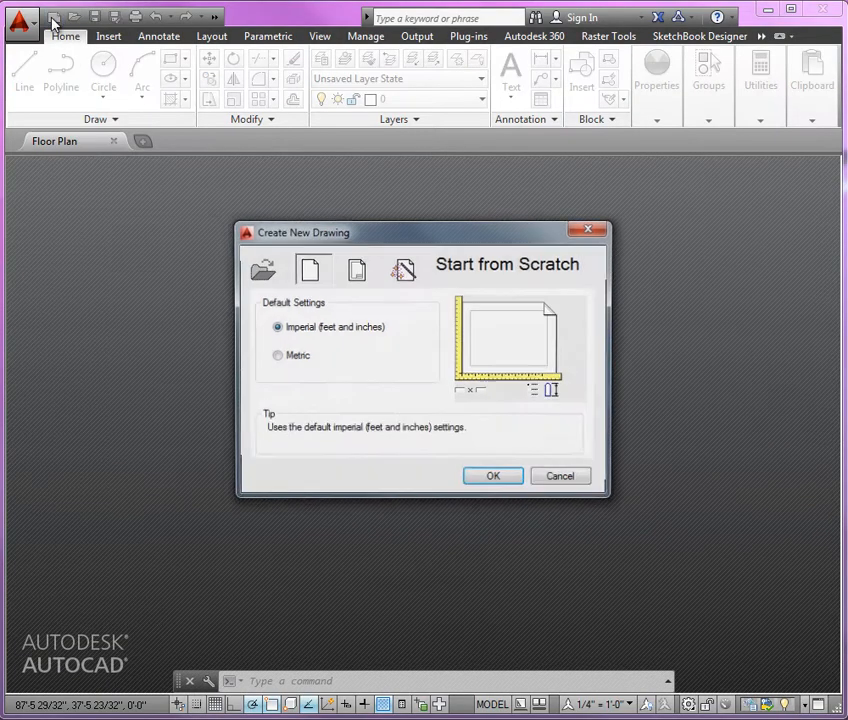
pyautogui.click(356, 272)
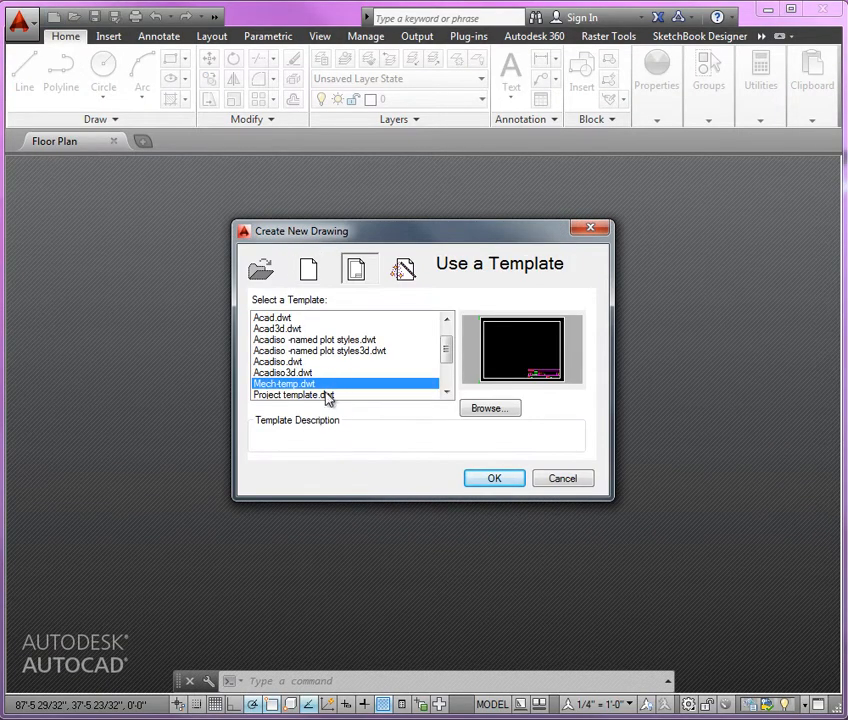
pyautogui.scroll(-1, 449, 362)
pyautogui.click(396, 362)
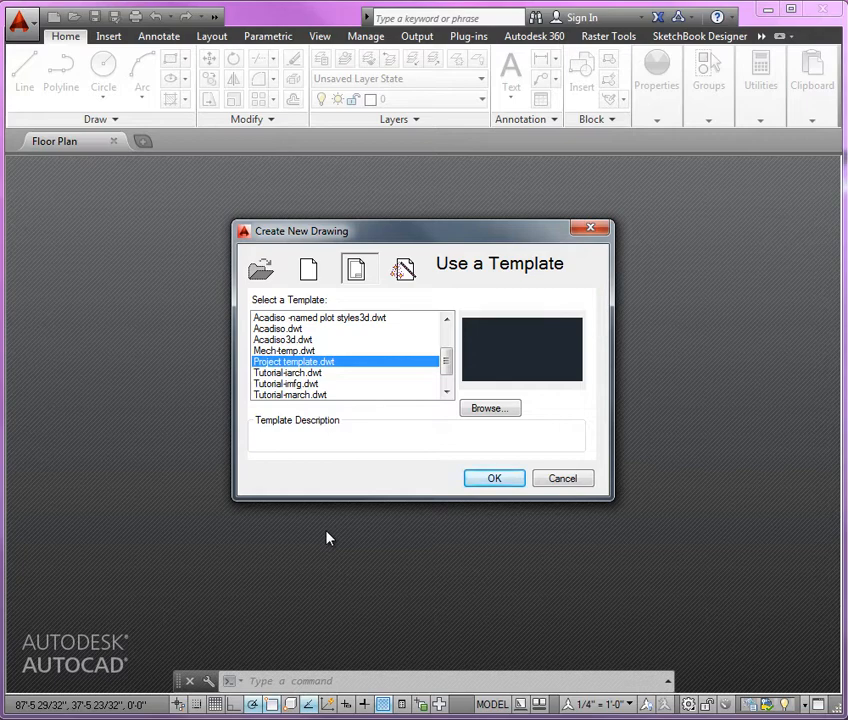
pyautogui.click(494, 482)
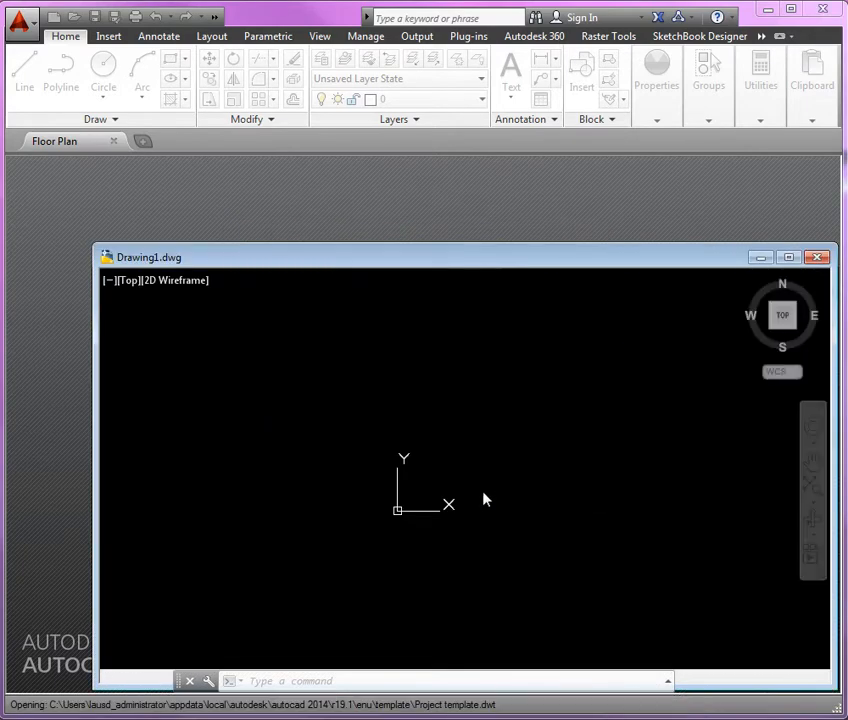
pyautogui.click(789, 257)
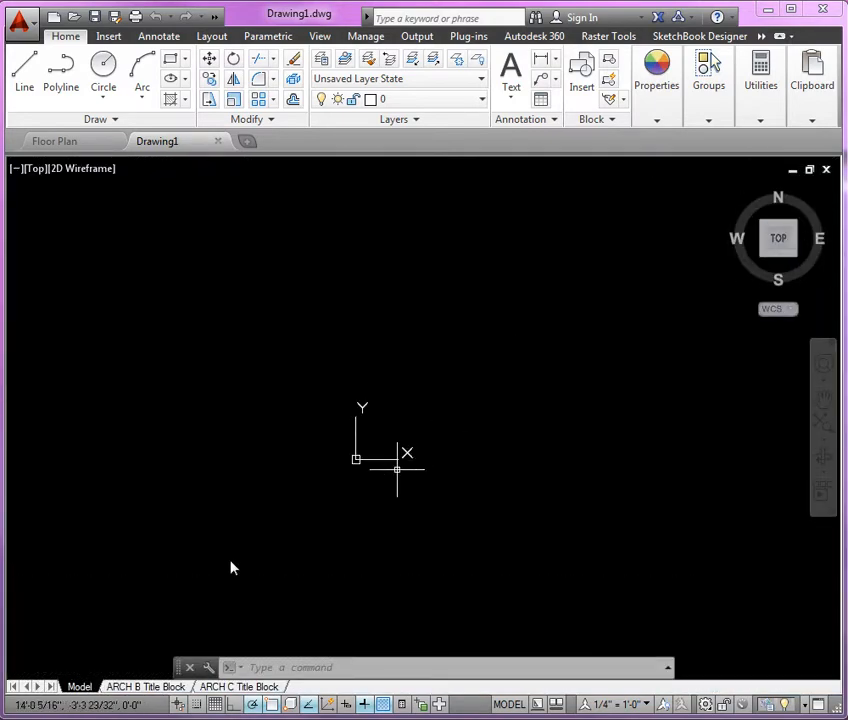
# Step: Look at the ARCH B and ARCH C Title Block layouts, and return to model space
pyautogui.click(145, 687)
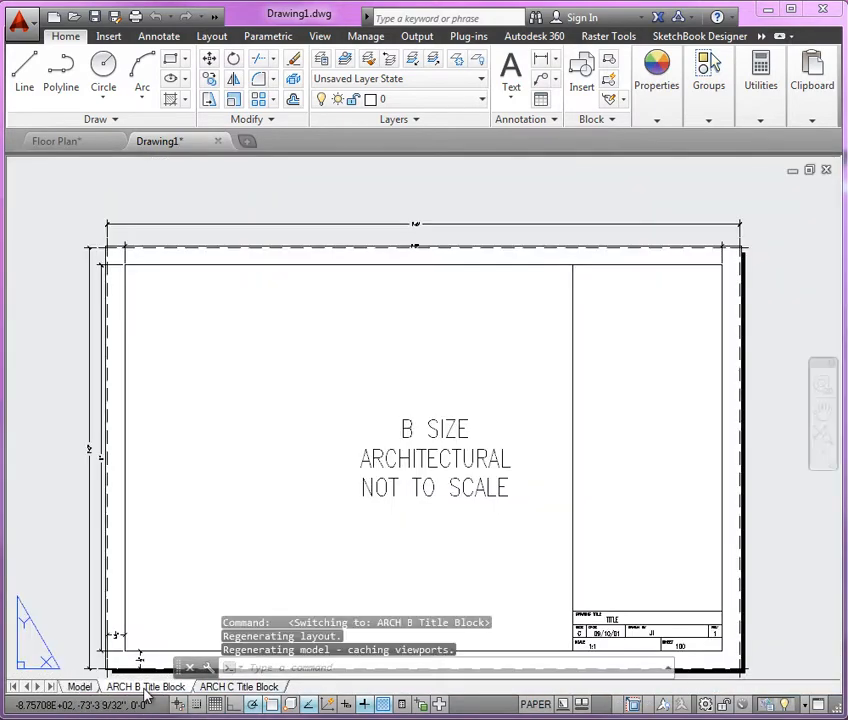
pyautogui.click(212, 689)
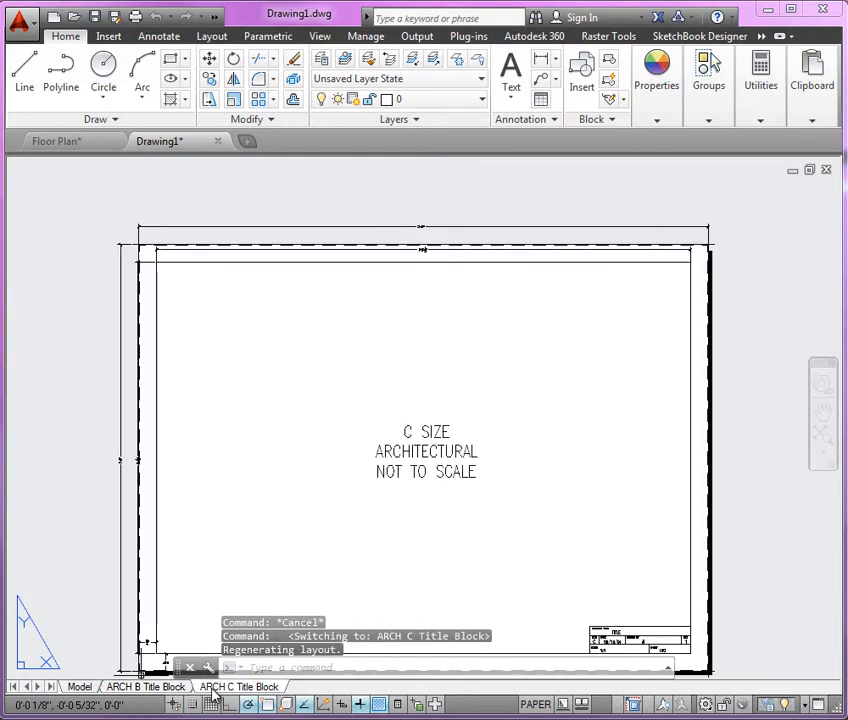
pyautogui.click(80, 687)
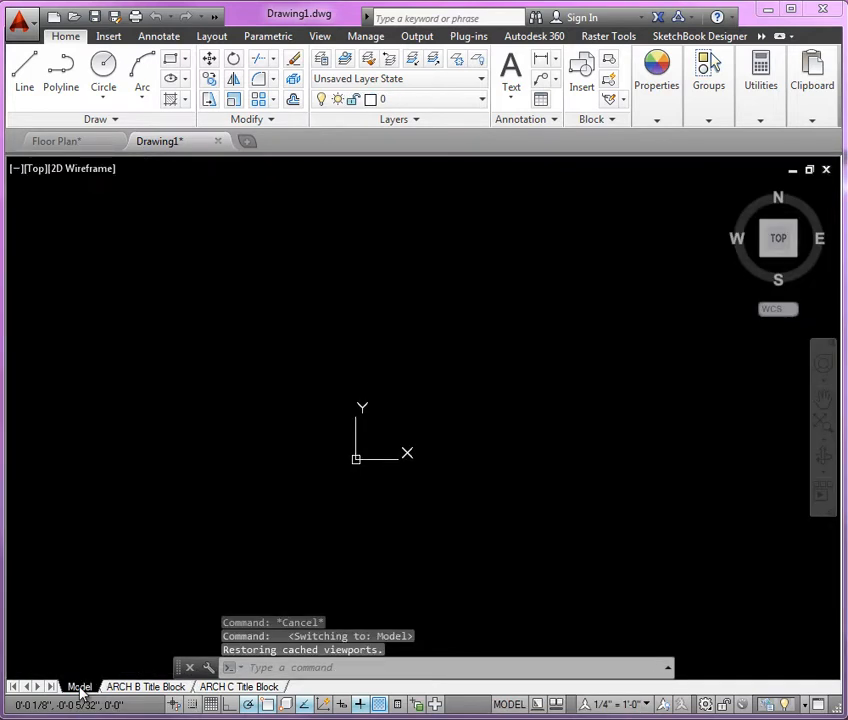
pyautogui.moveTo(392, 502); pyautogui.dragTo(236, 562, button='middle')
pyautogui.moveTo(345, 519); pyautogui.dragTo(306, 533, button='middle')
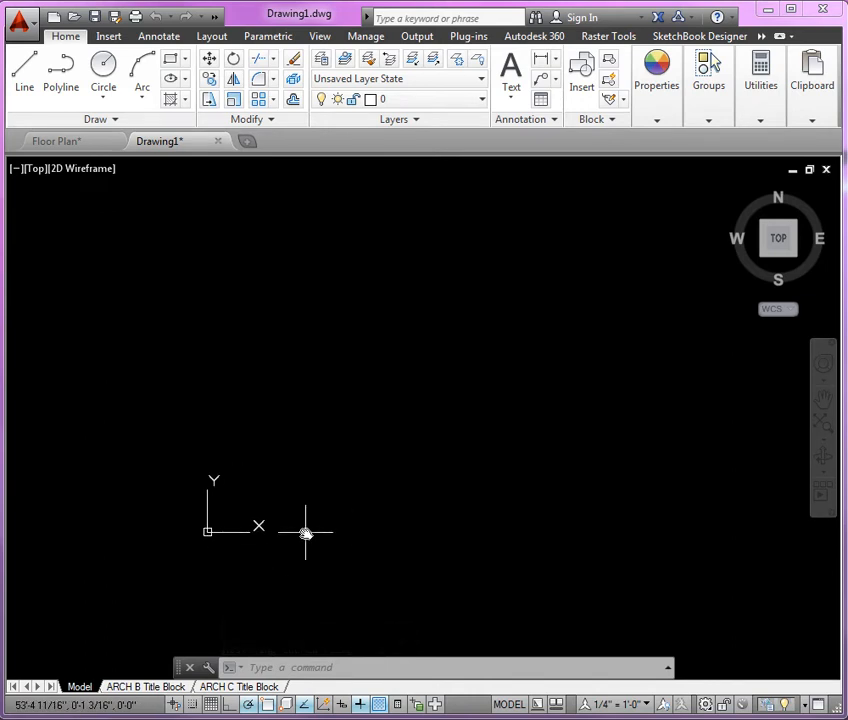
# Step: Turn on the display of the classic menu bar above the ribbon
pyautogui.click(214, 18)
pyautogui.click(368, 37)
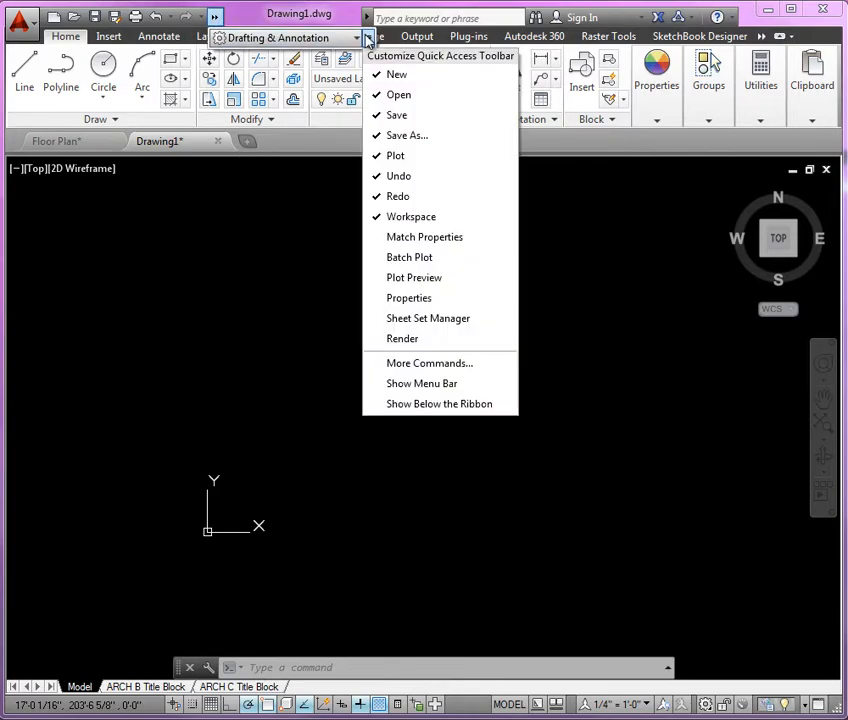
pyautogui.click(421, 383)
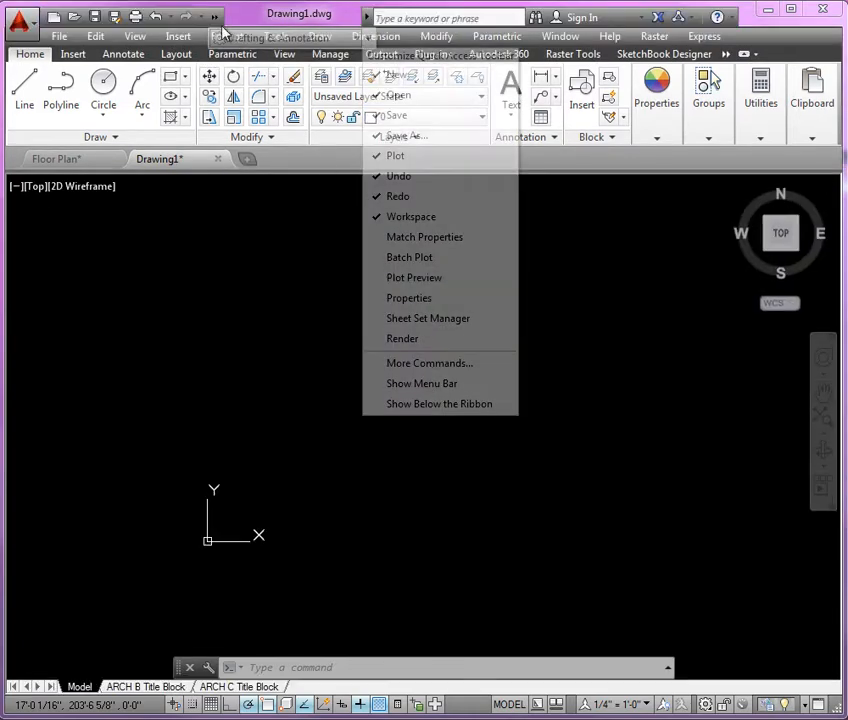
# Step: Check the drawing's length, angle and insertion scale units and accept the settings
pyautogui.click(226, 37)
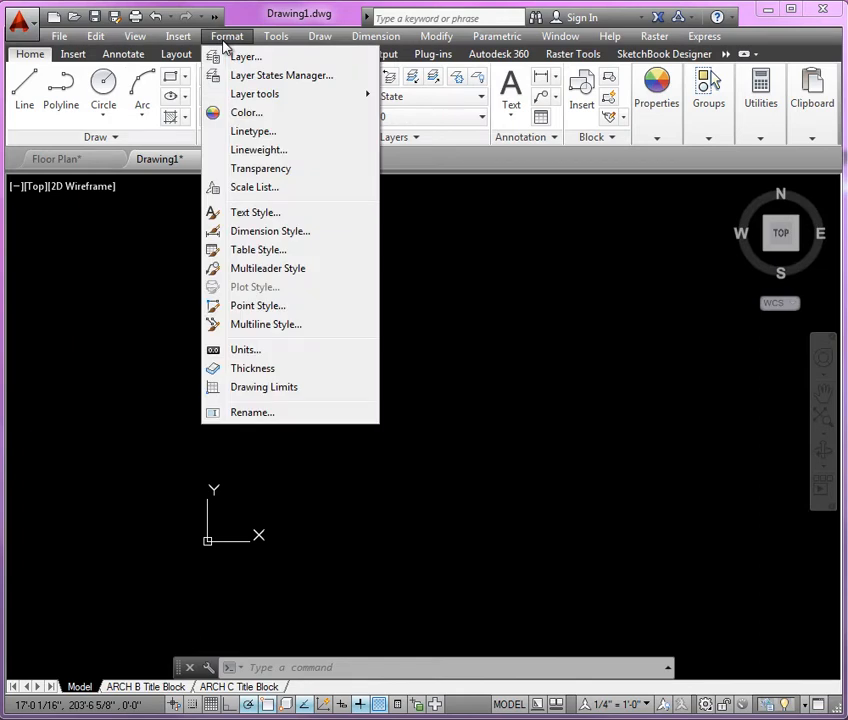
pyautogui.click(310, 354)
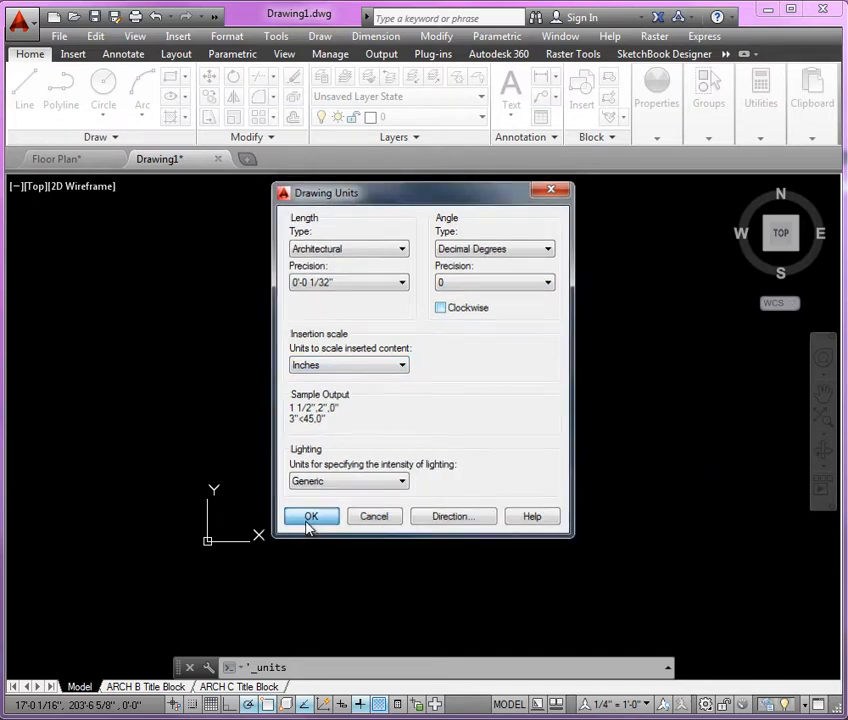
pyautogui.click(309, 522)
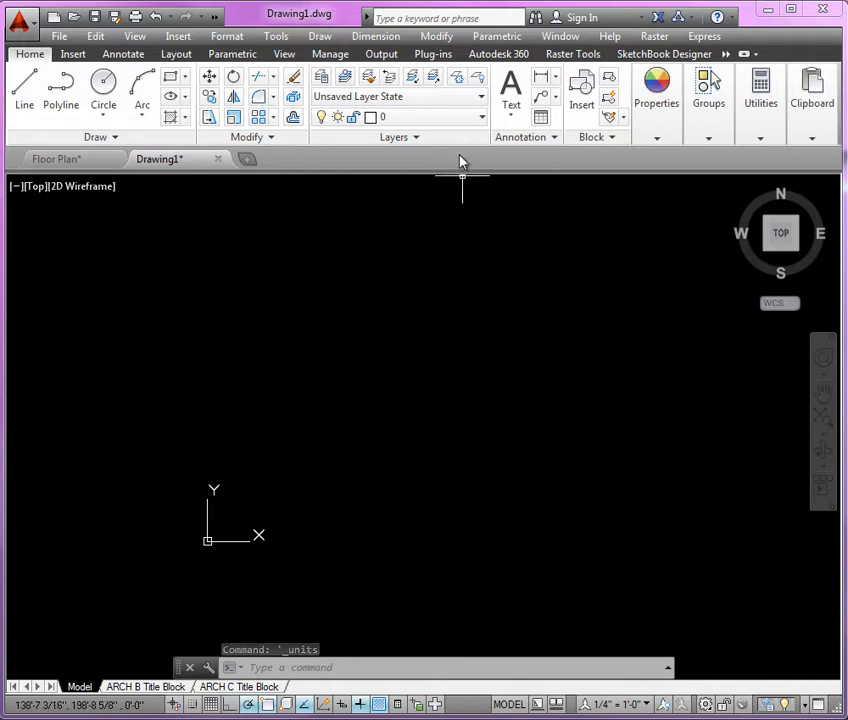
# Step: Review the template's available layers, text styles and dimension styles without changing the current ones
pyautogui.click(458, 122)
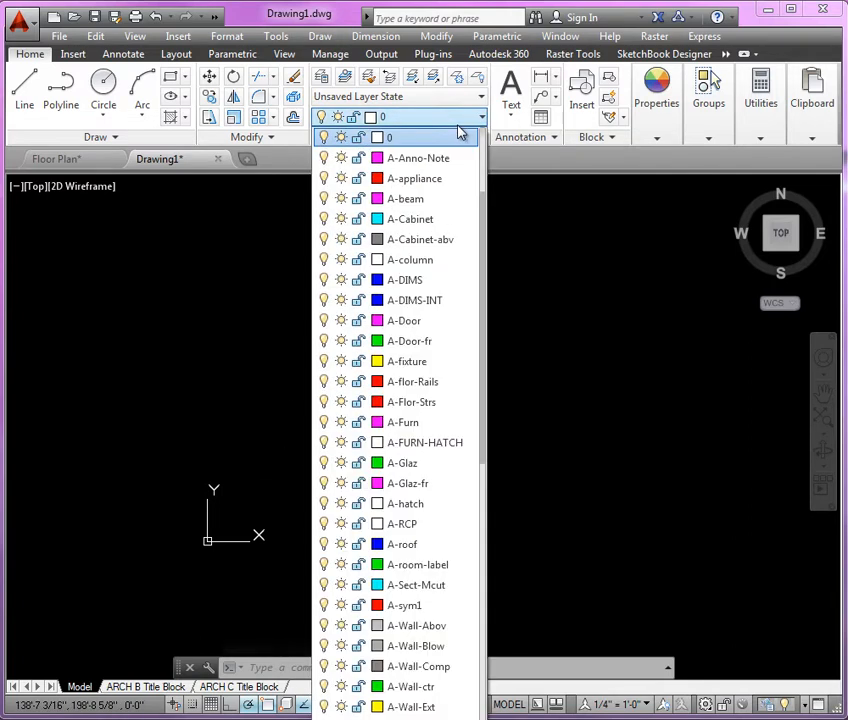
pyautogui.click(322, 117)
pyautogui.click(123, 56)
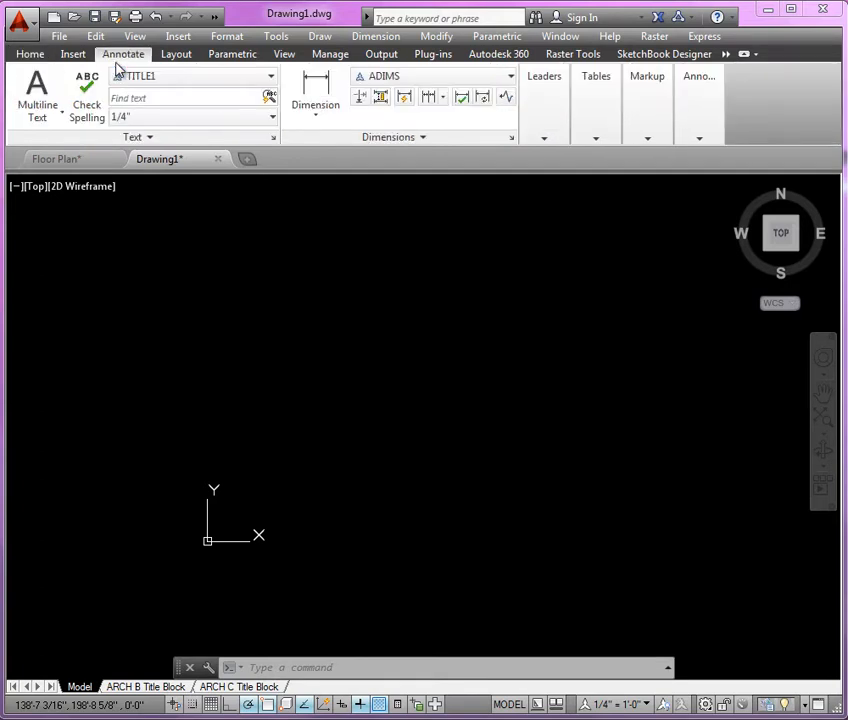
pyautogui.click(269, 77)
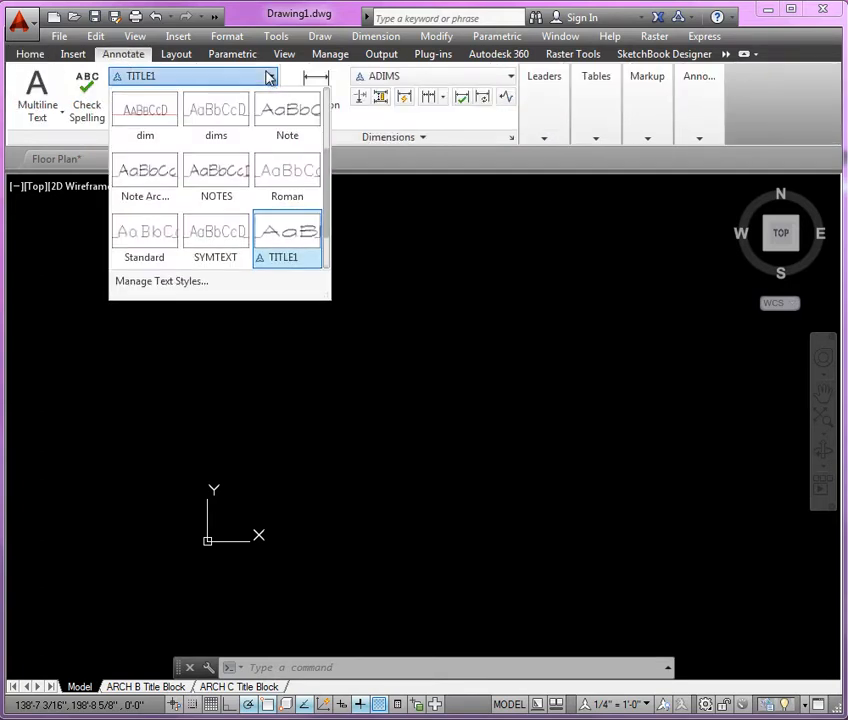
pyautogui.click(467, 86)
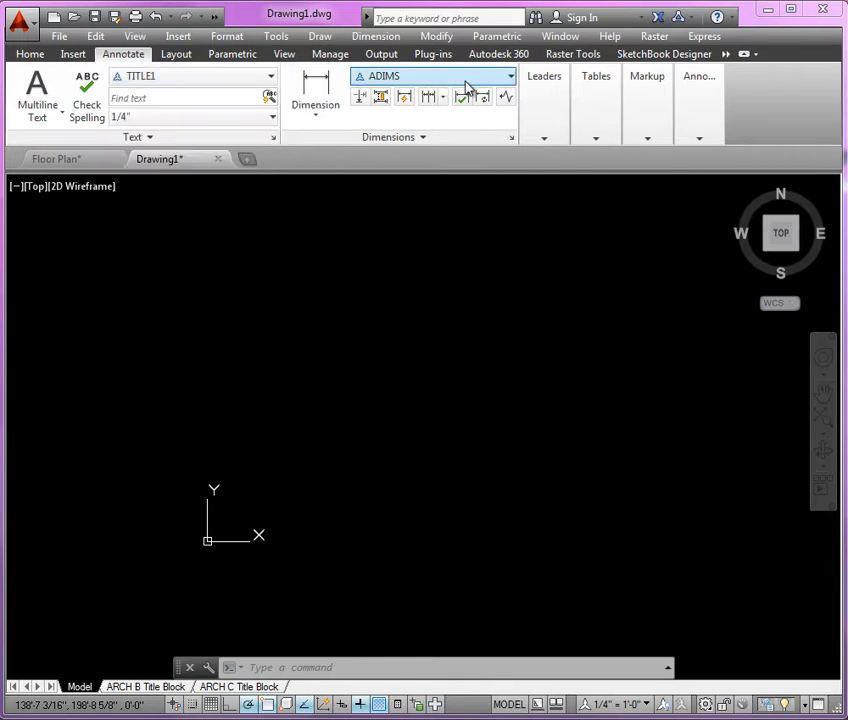
pyautogui.click(467, 86)
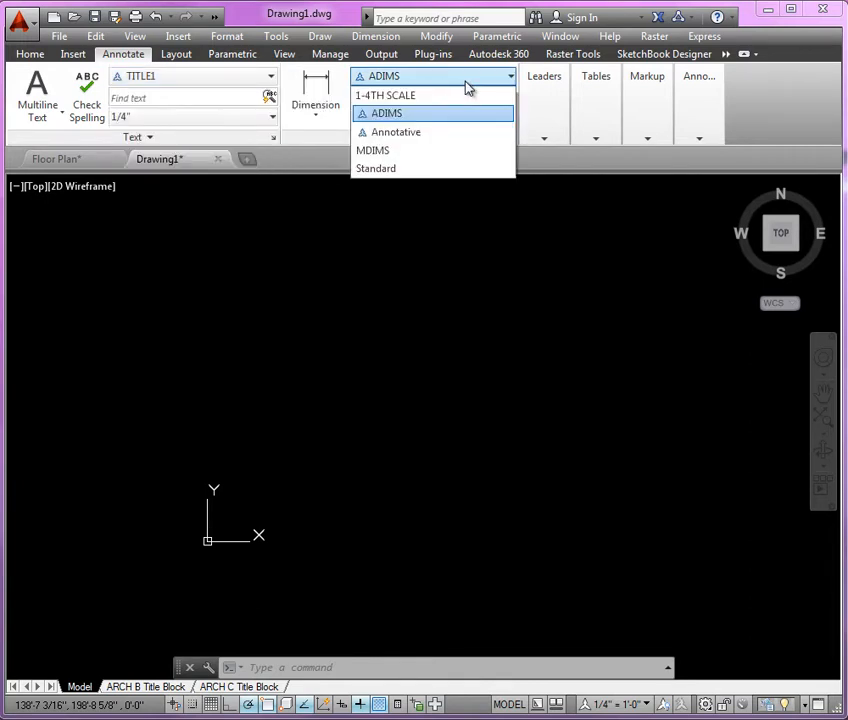
pyautogui.click(467, 87)
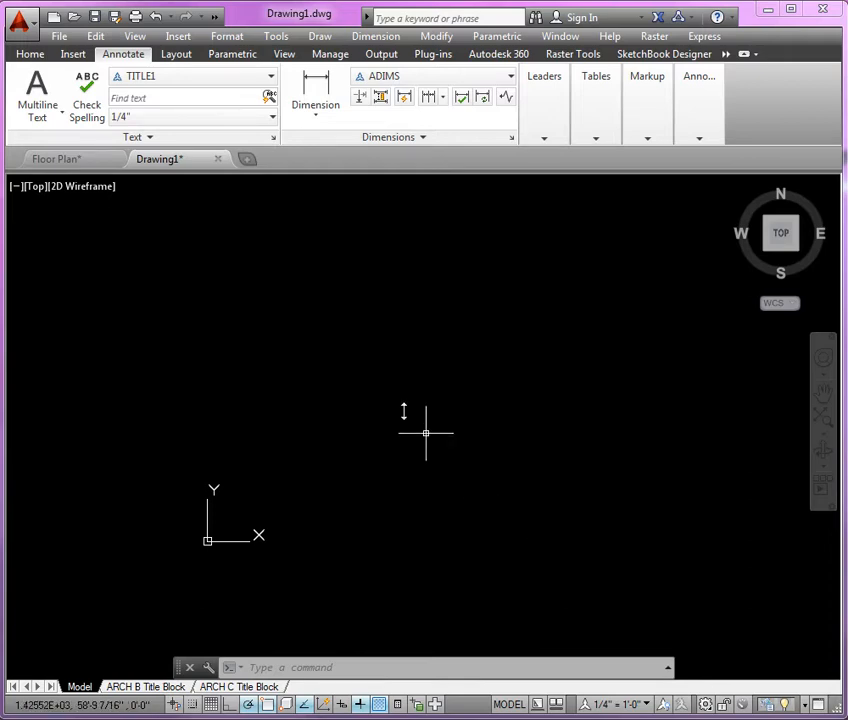
# Step: Save the drawing as Floorplan-sample in the Cottage Project folder
pyautogui.click(59, 36)
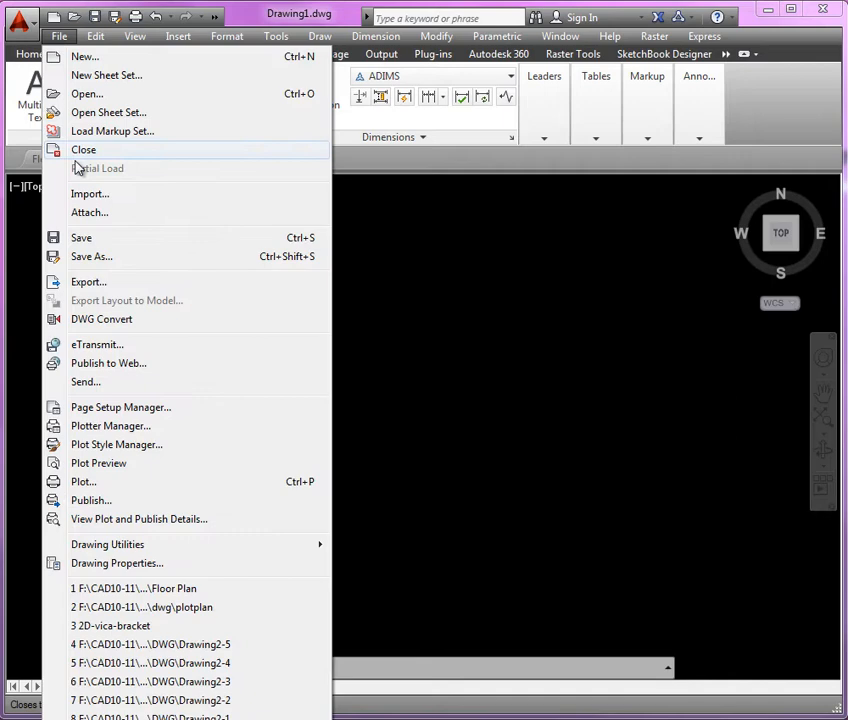
pyautogui.click(92, 257)
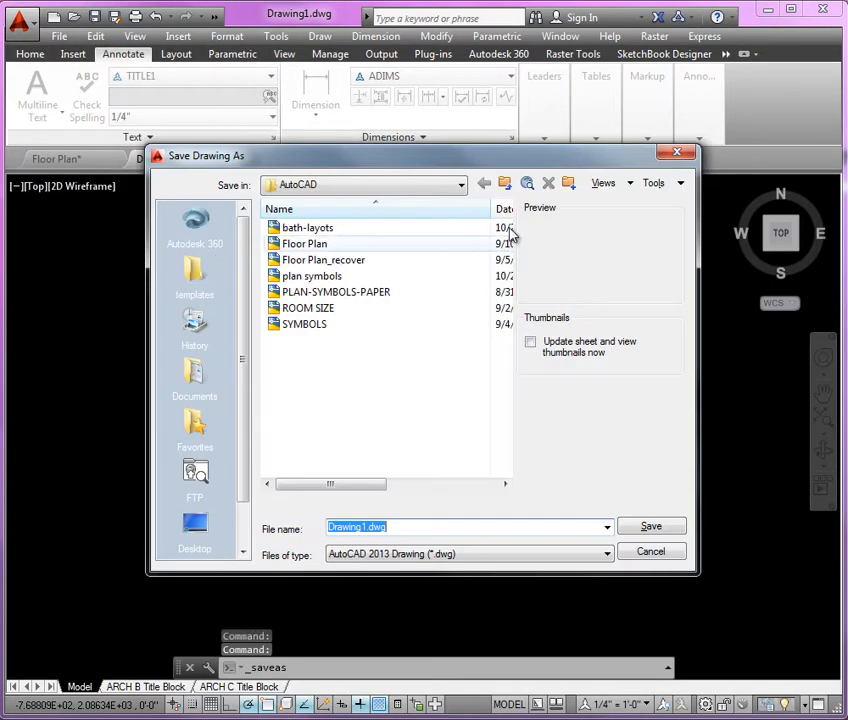
pyautogui.click(506, 186)
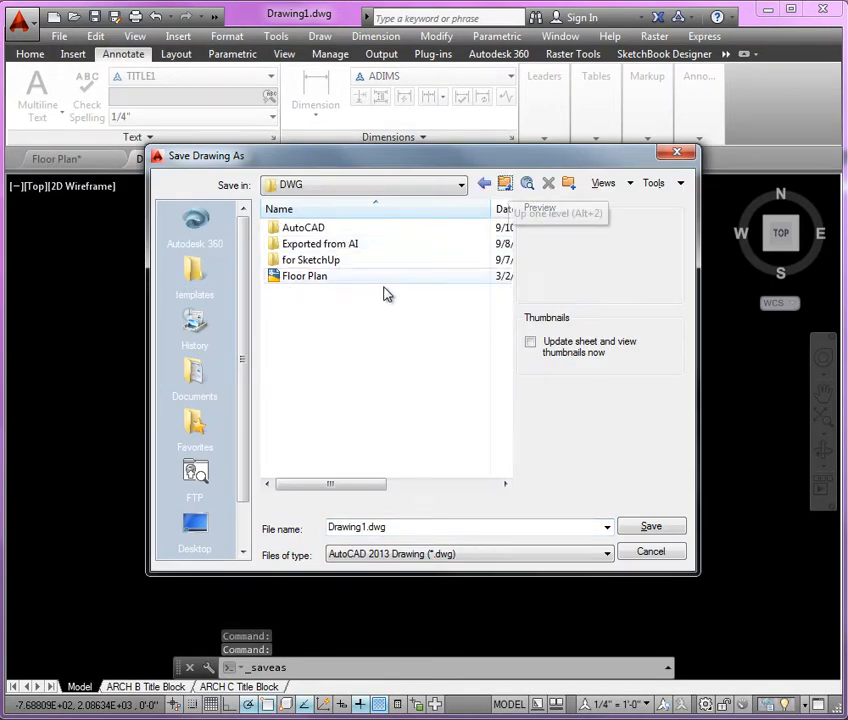
pyautogui.click(506, 183)
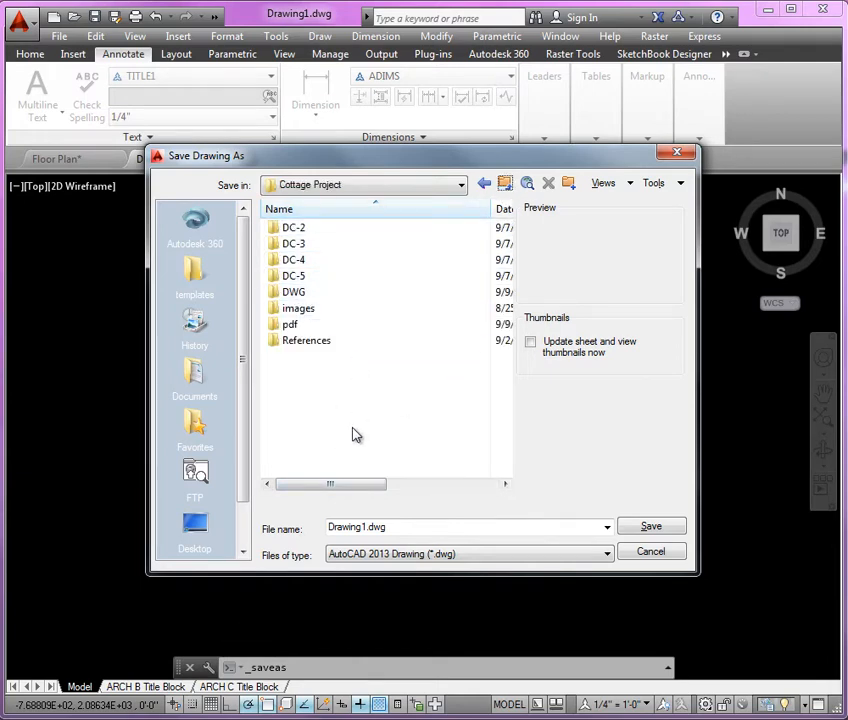
pyautogui.doubleClick(415, 525)
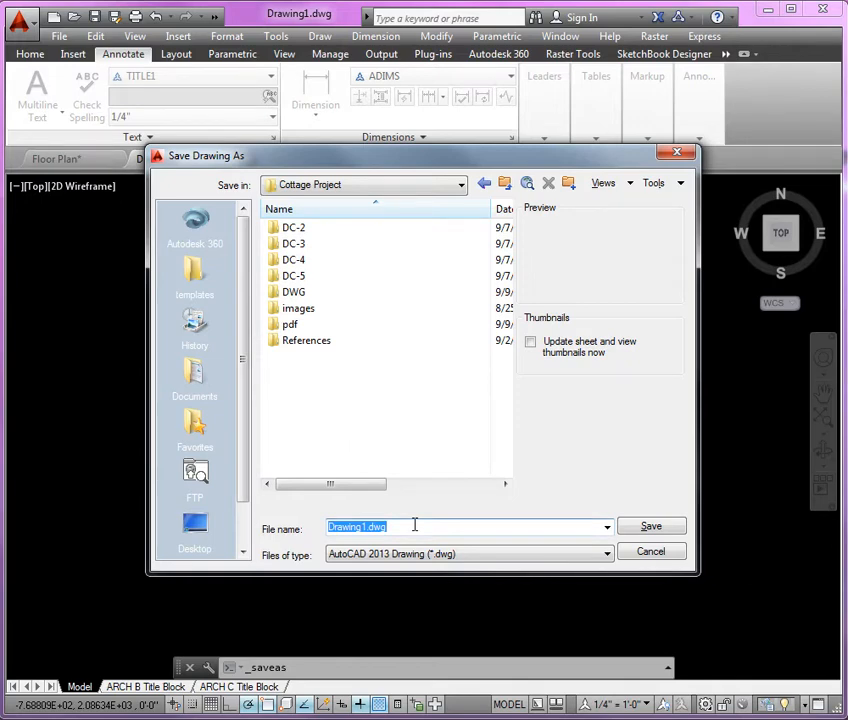
pyautogui.write('Floor')
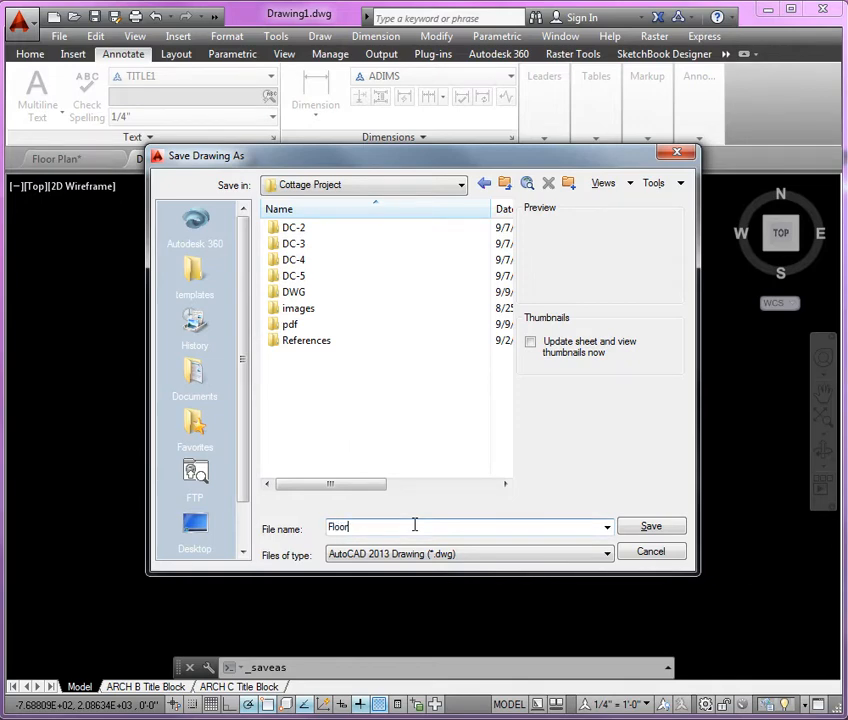
pyautogui.write('plan-sample')
pyautogui.press('Return')
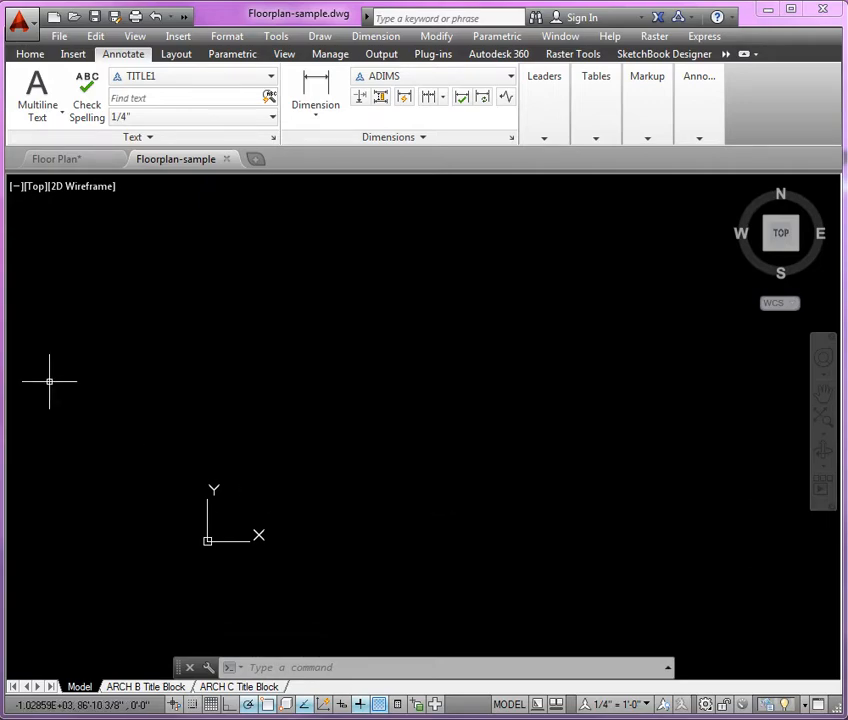
# Step: Examine the exterior-finish multiline style detail in the floor plan PDF in Acrobat, and return to the drawing
pyautogui.moveTo(0, 80); pyautogui.dragTo(320, 60)
pyautogui.click(29, 66)
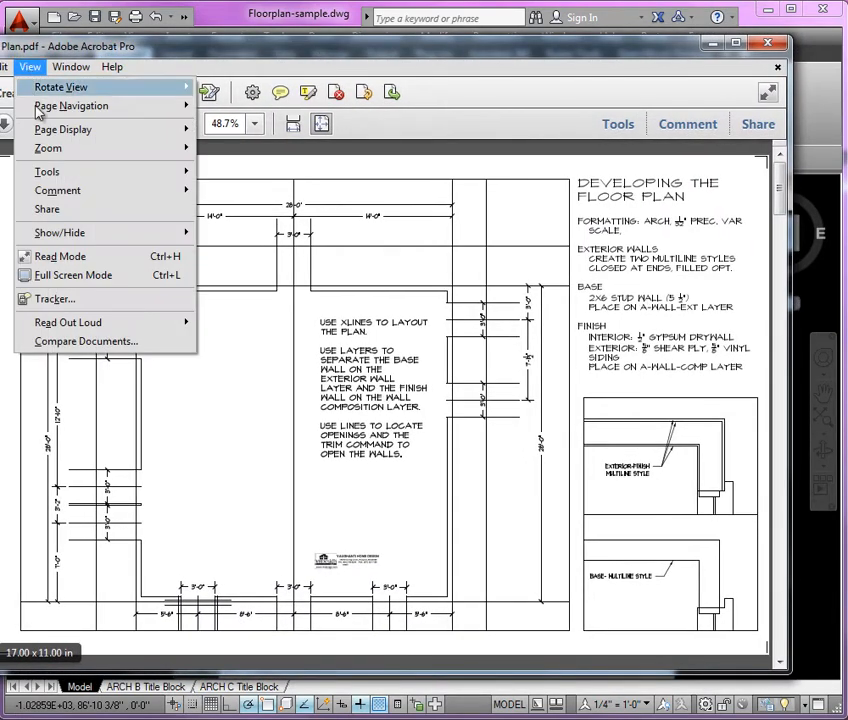
pyautogui.moveTo(55, 148)
pyautogui.click(245, 167)
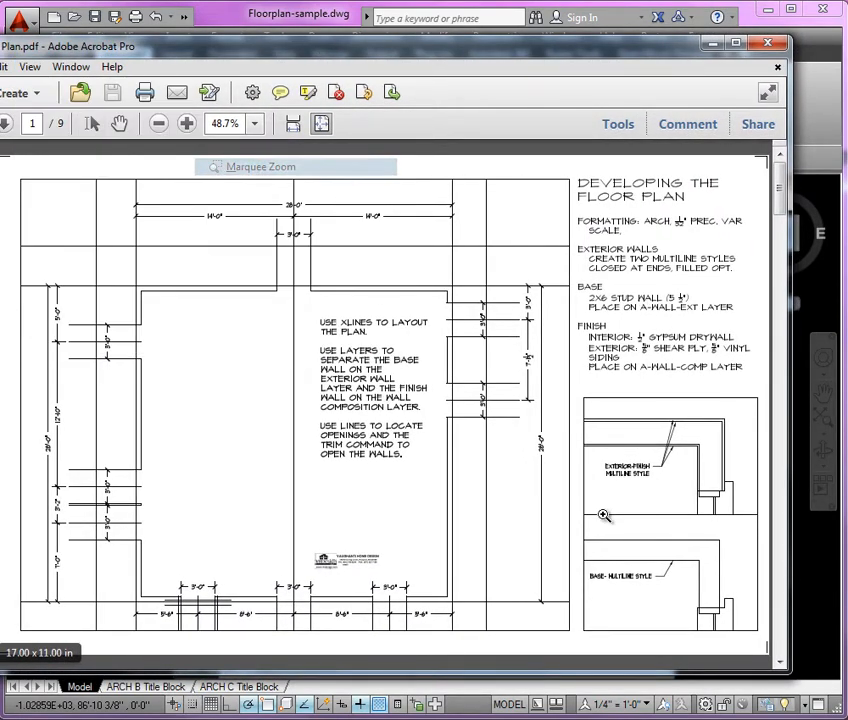
pyautogui.moveTo(549, 382); pyautogui.dragTo(768, 531)
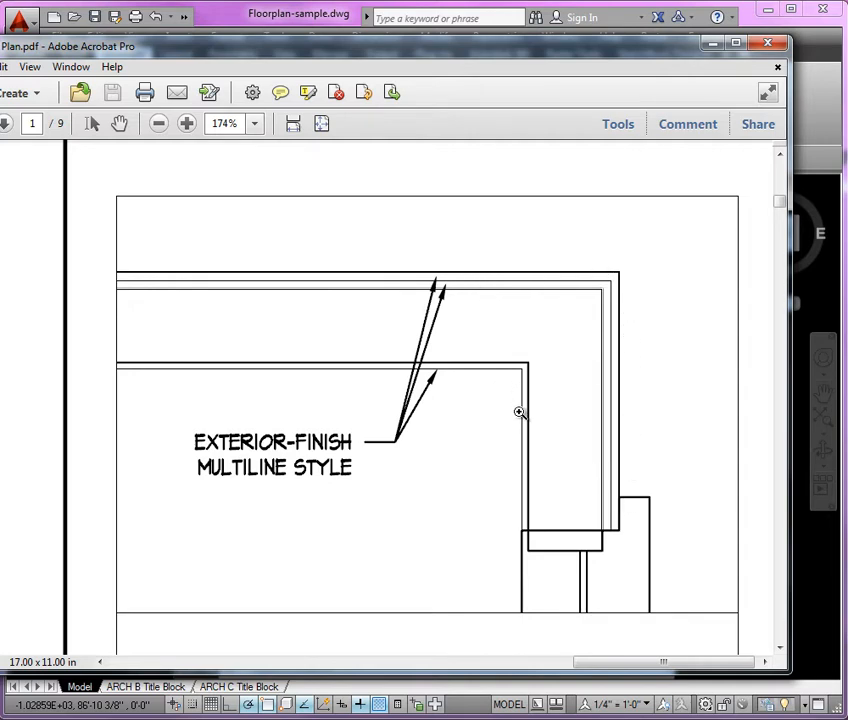
pyautogui.click(321, 123)
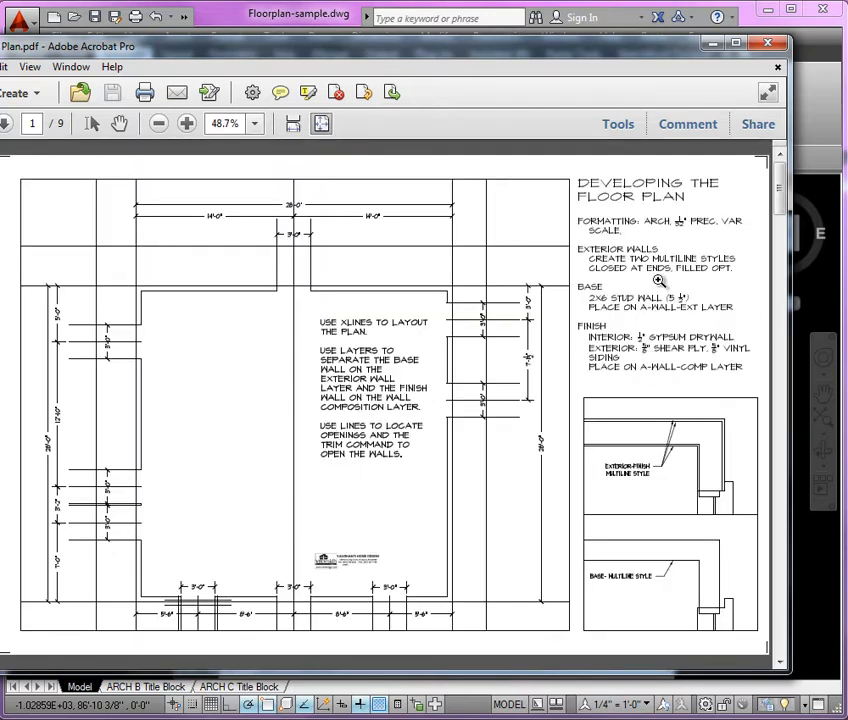
pyautogui.moveTo(602, 51); pyautogui.dragTo(0, 57)
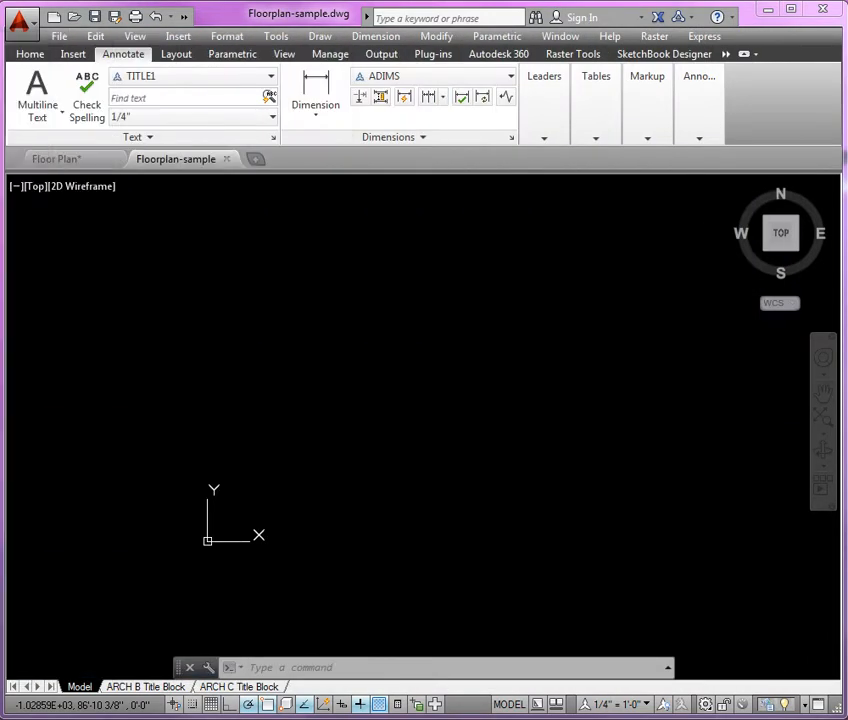
pyautogui.click(305, 328)
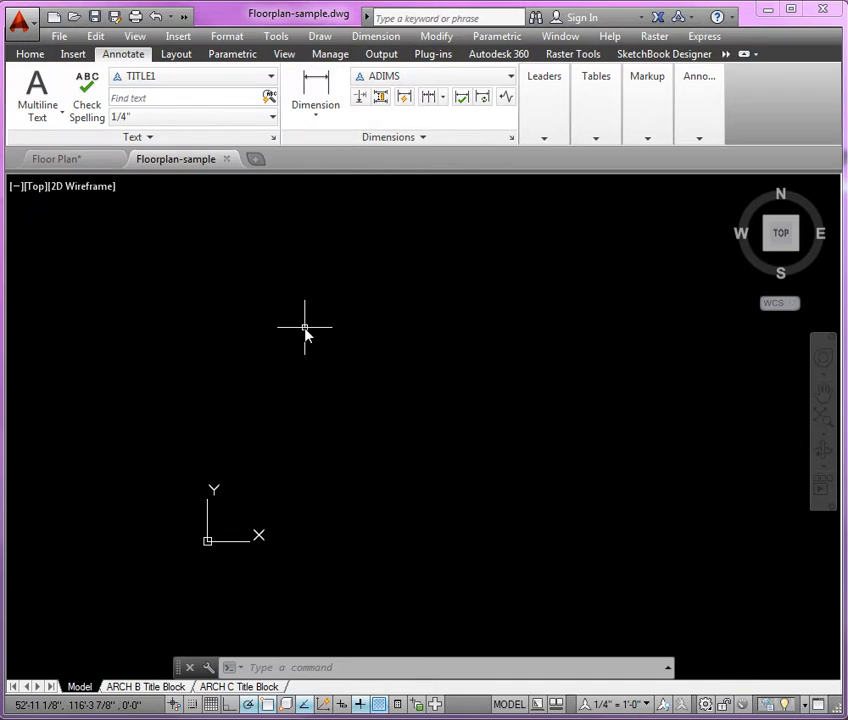
pyautogui.click(236, 37)
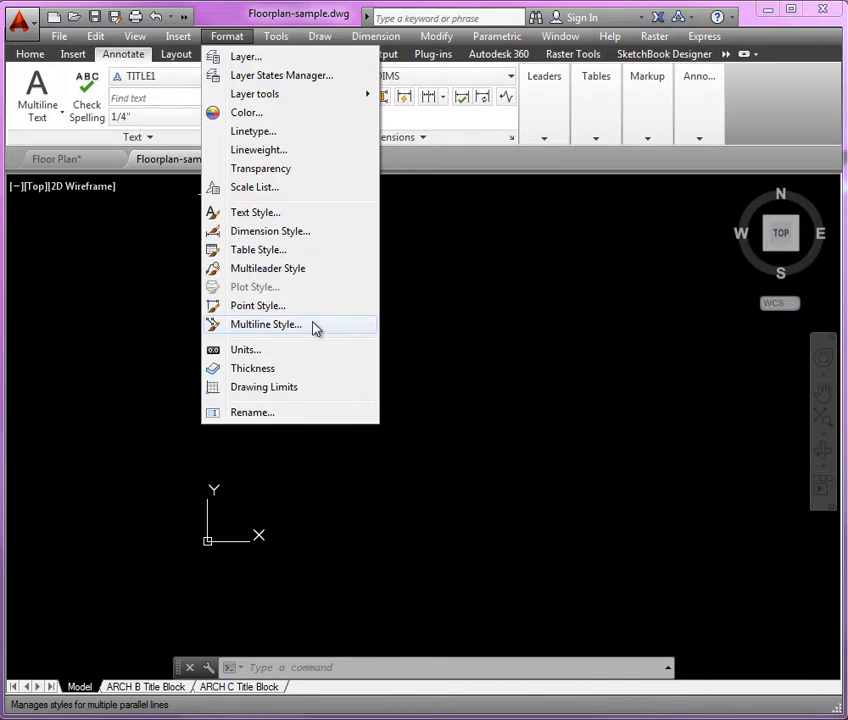
pyautogui.click(167, 284)
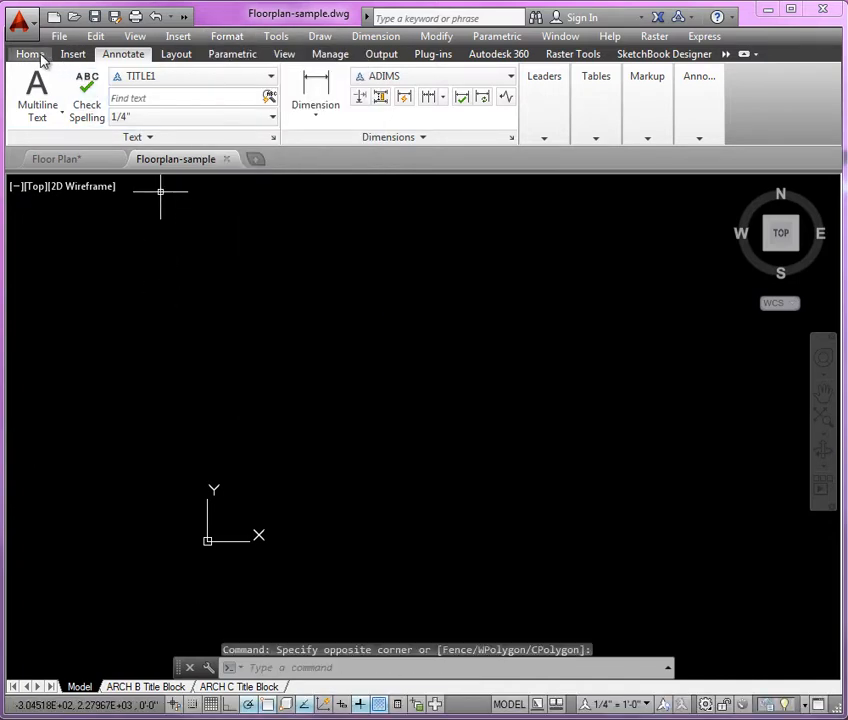
# Step: Create a new multiline style named ext-base-only, based on INT-4-FINISH-ONLY
pyautogui.click(40, 56)
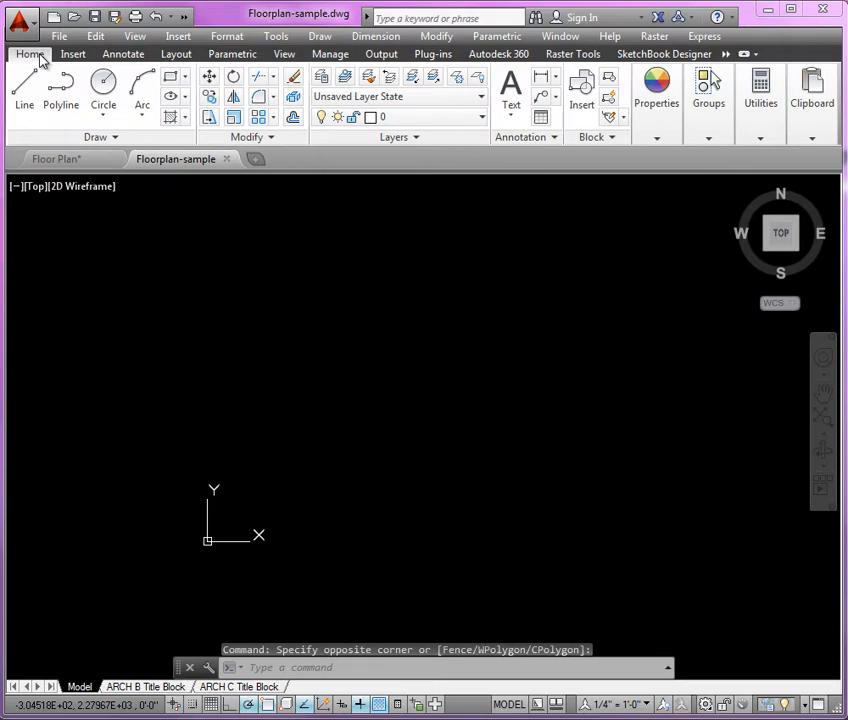
pyautogui.click(117, 139)
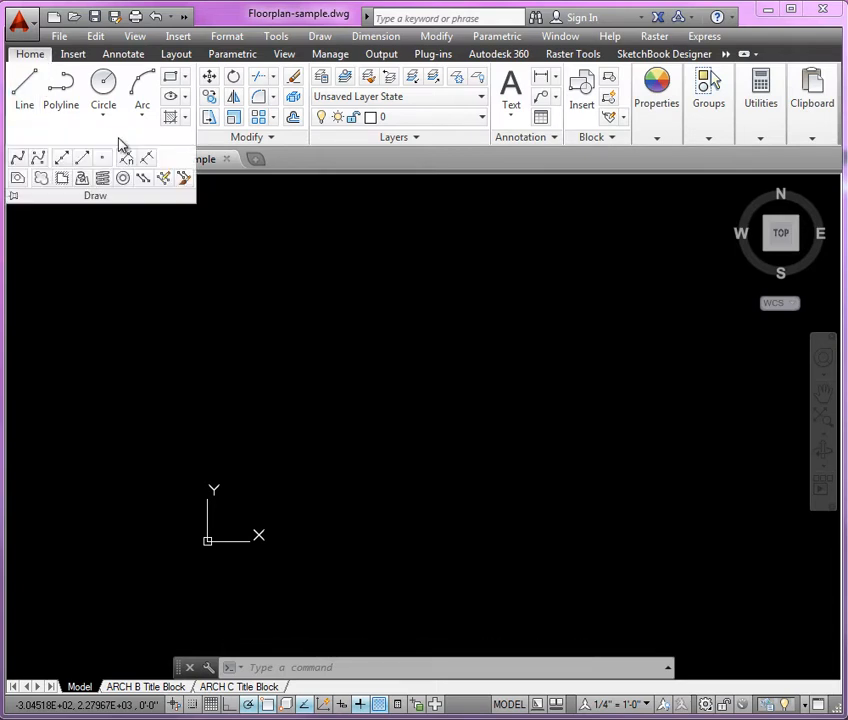
pyautogui.click(184, 178)
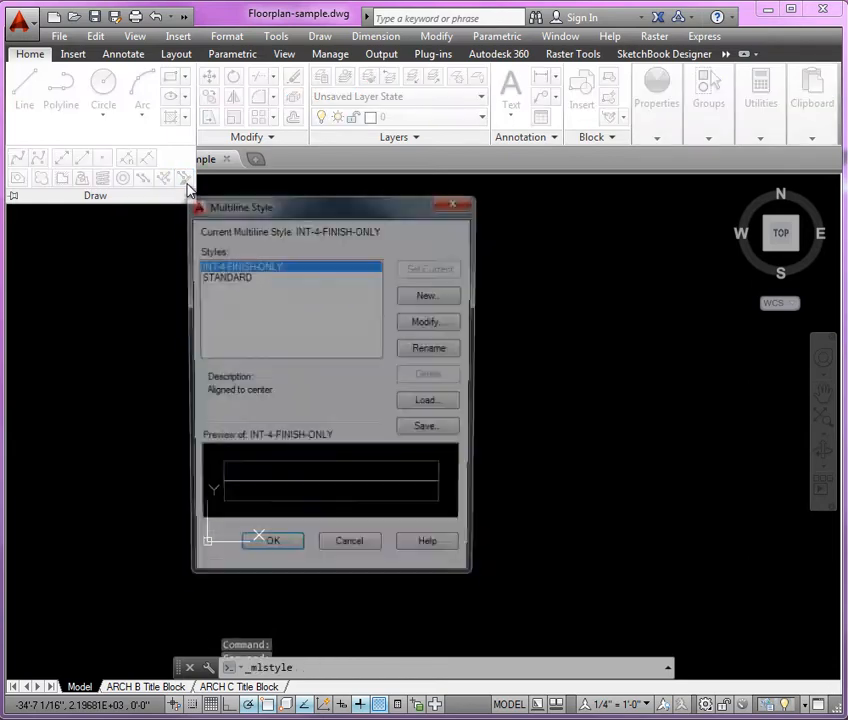
pyautogui.moveTo(284, 205); pyautogui.dragTo(440, 218)
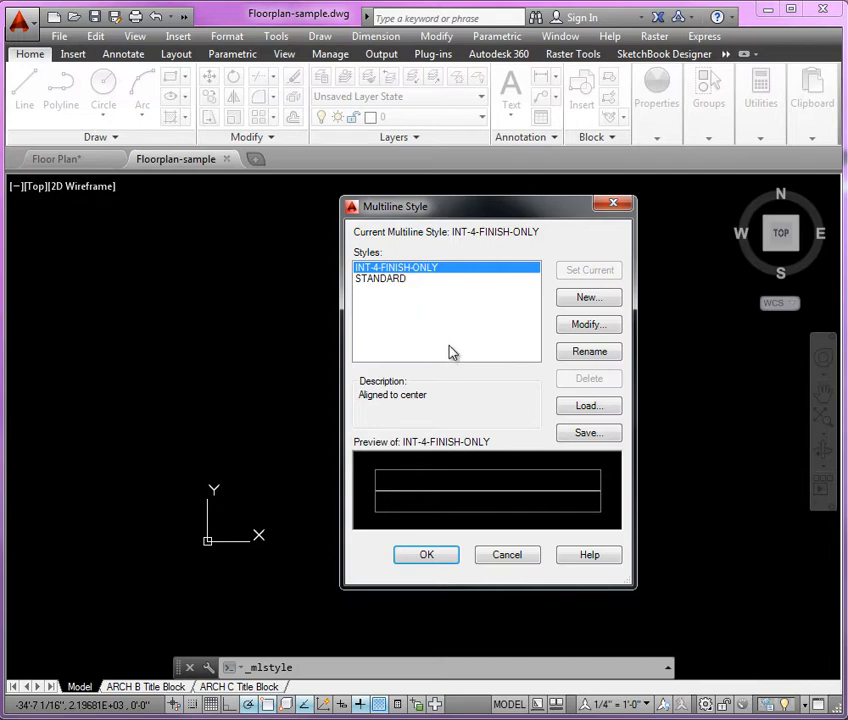
pyautogui.click(589, 300)
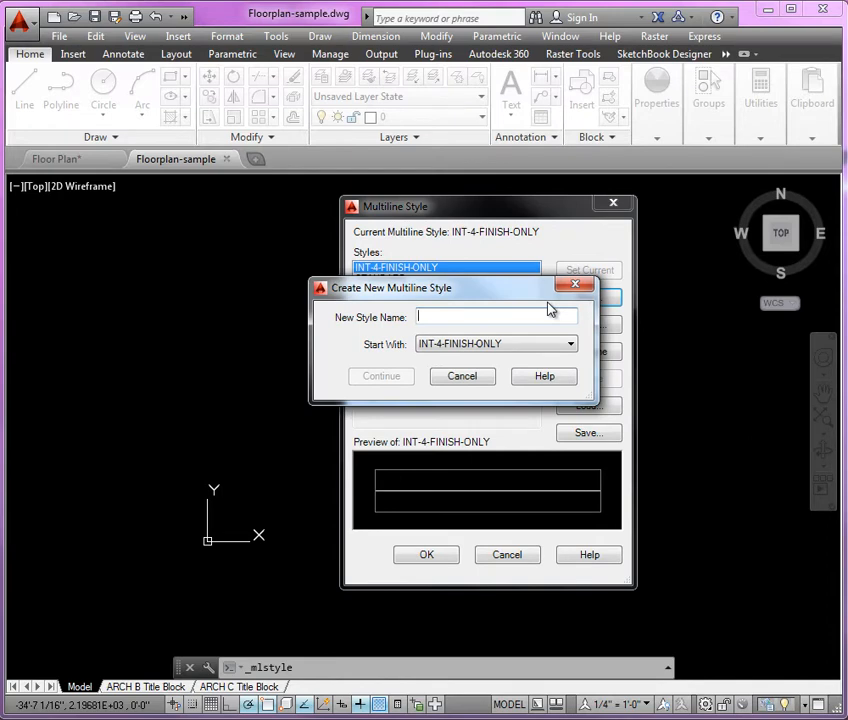
pyautogui.write('ext')
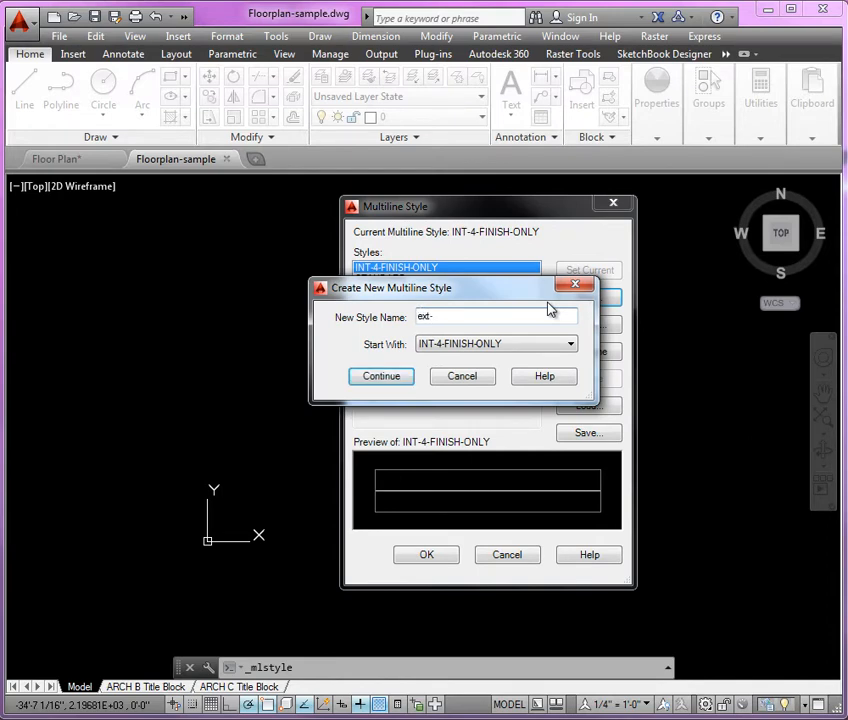
pyautogui.write('-base-only')
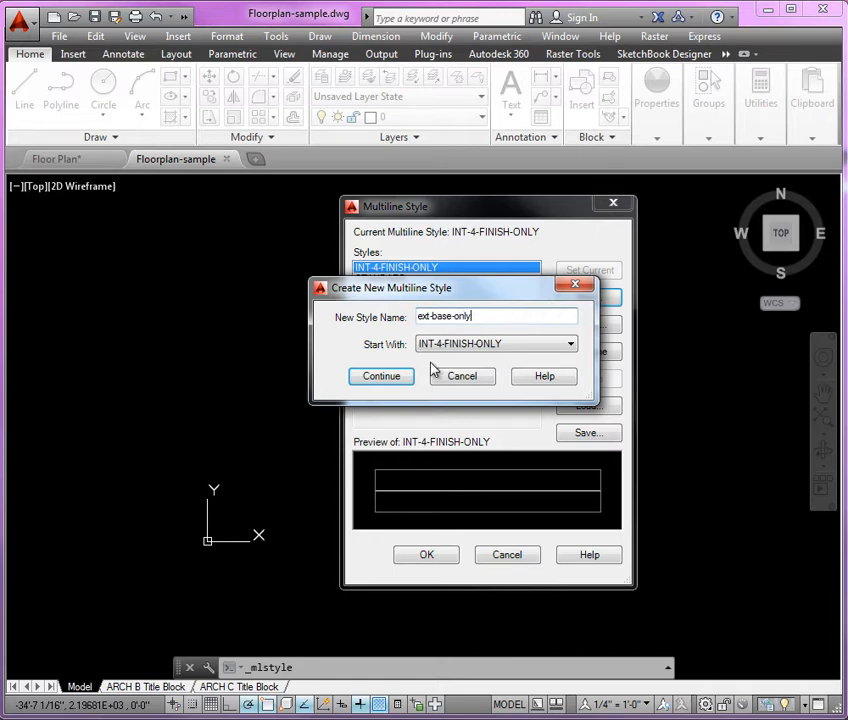
pyautogui.click(382, 377)
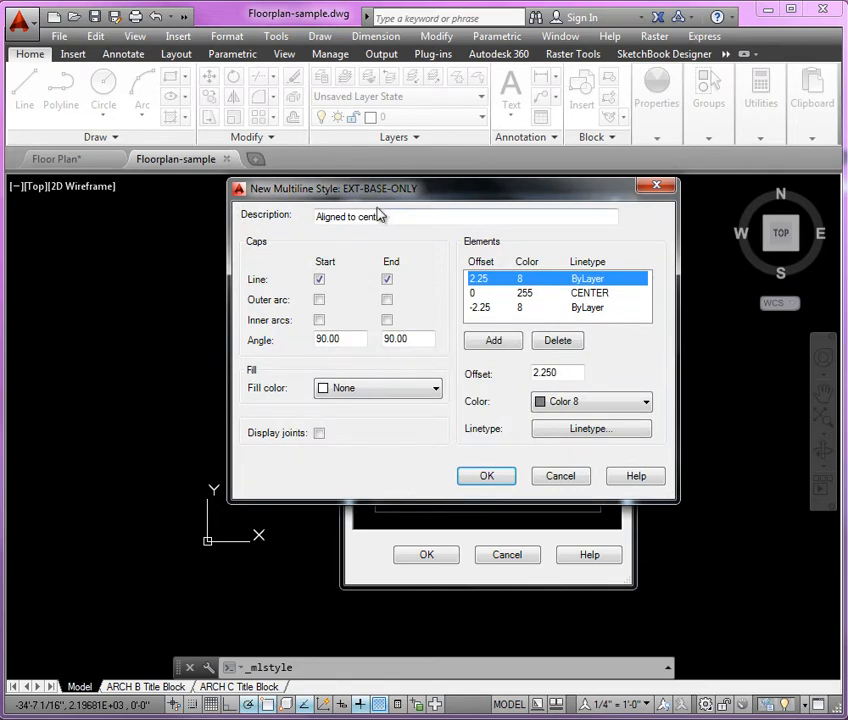
# Step: Replace the multiline style's description with "exterior 5.5 in base"
pyautogui.moveTo(394, 221); pyautogui.dragTo(302, 229)
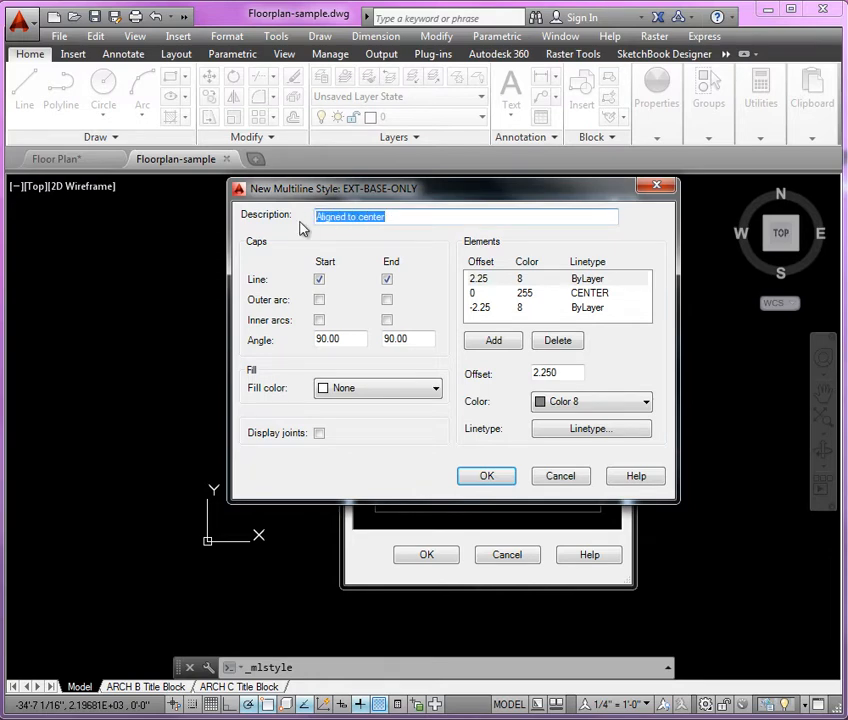
pyautogui.write('ext')
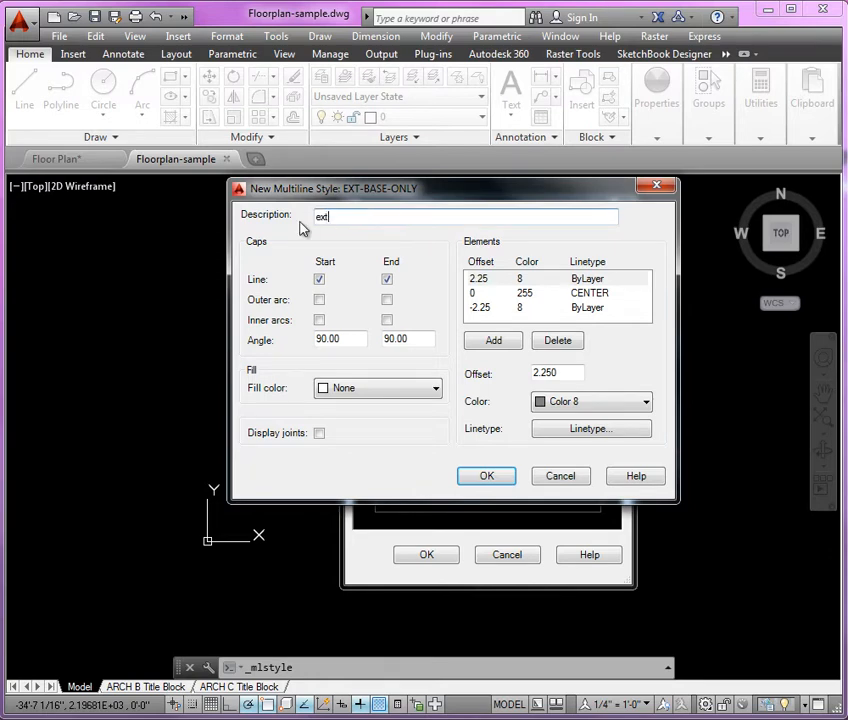
pyautogui.write('erior 5-1/2" base')
pyautogui.moveTo(351, 217); pyautogui.dragTo(375, 220)
pyautogui.press('BackSpace')
pyautogui.write('.5 in')
# Step: Delete the 2.25 and -2.25 offset elements from the new multiline style
pyautogui.click(505, 280)
pyautogui.click(558, 340)
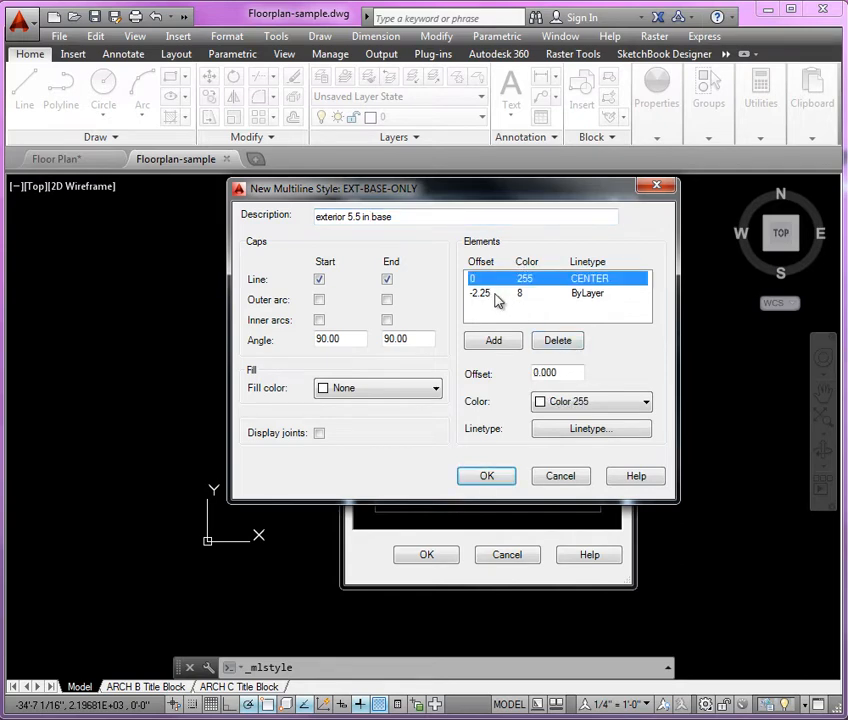
pyautogui.click(500, 293)
pyautogui.click(559, 342)
# Step: Set the color of the remaining zero-offset element to ByLayer
pyautogui.click(508, 284)
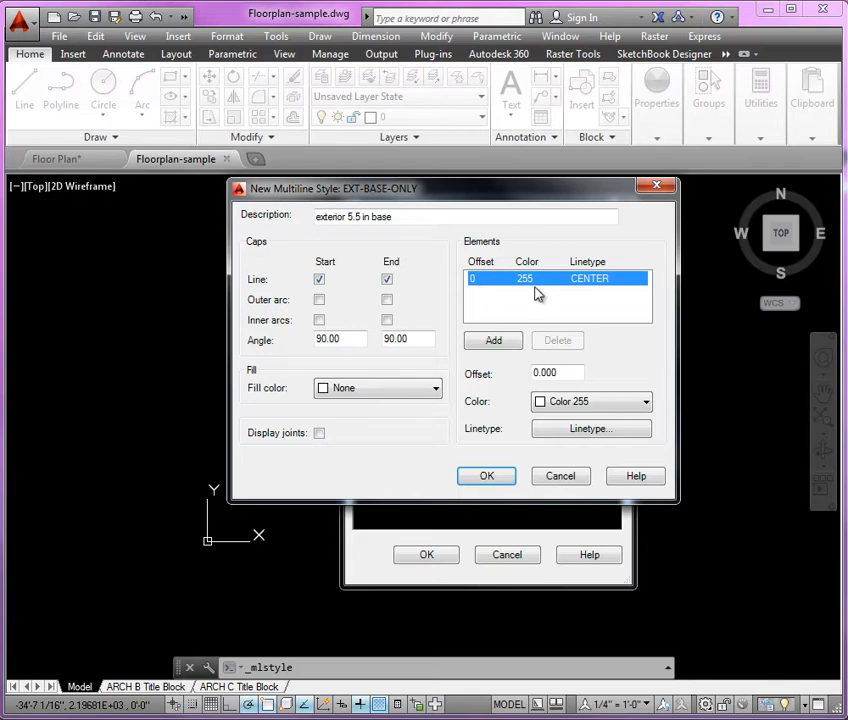
pyautogui.click(577, 403)
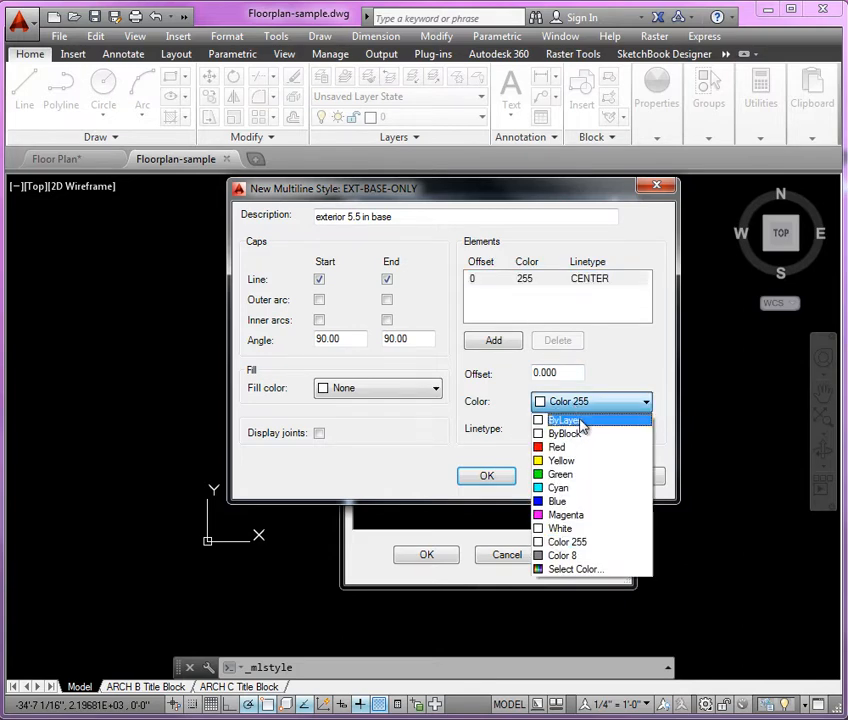
pyautogui.click(572, 420)
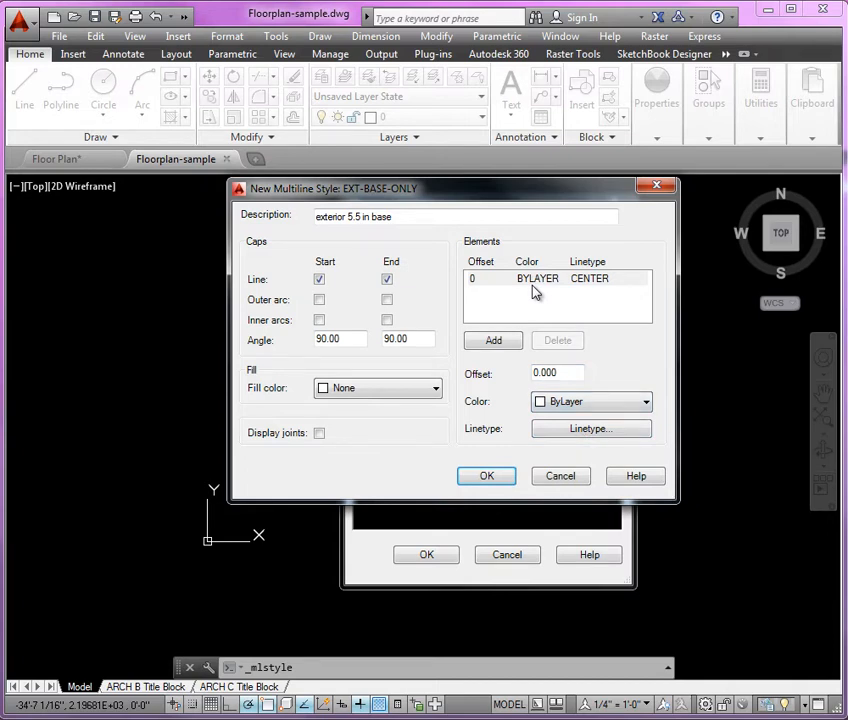
pyautogui.click(592, 286)
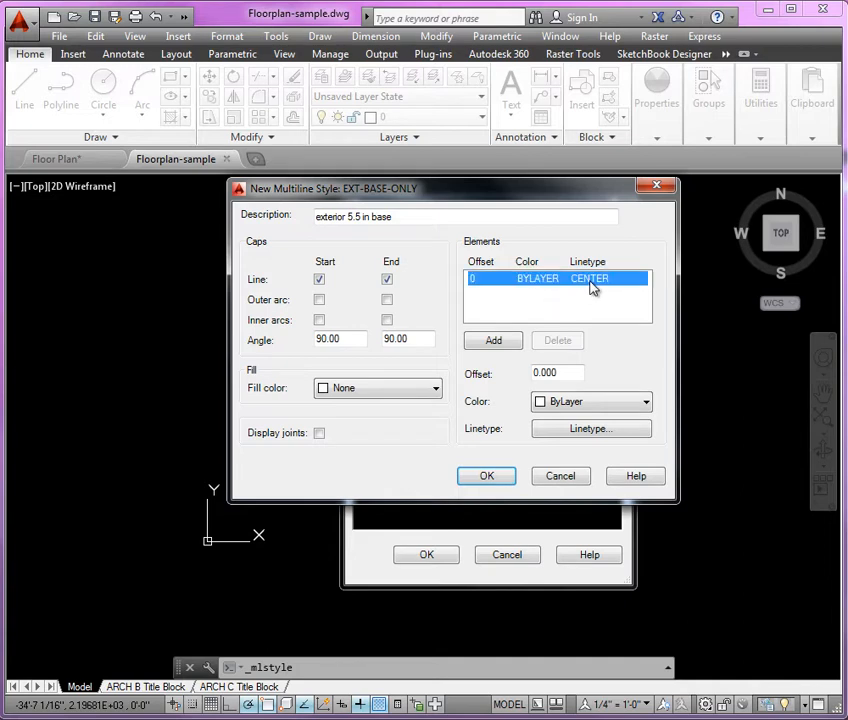
pyautogui.click(594, 403)
pyautogui.click(594, 420)
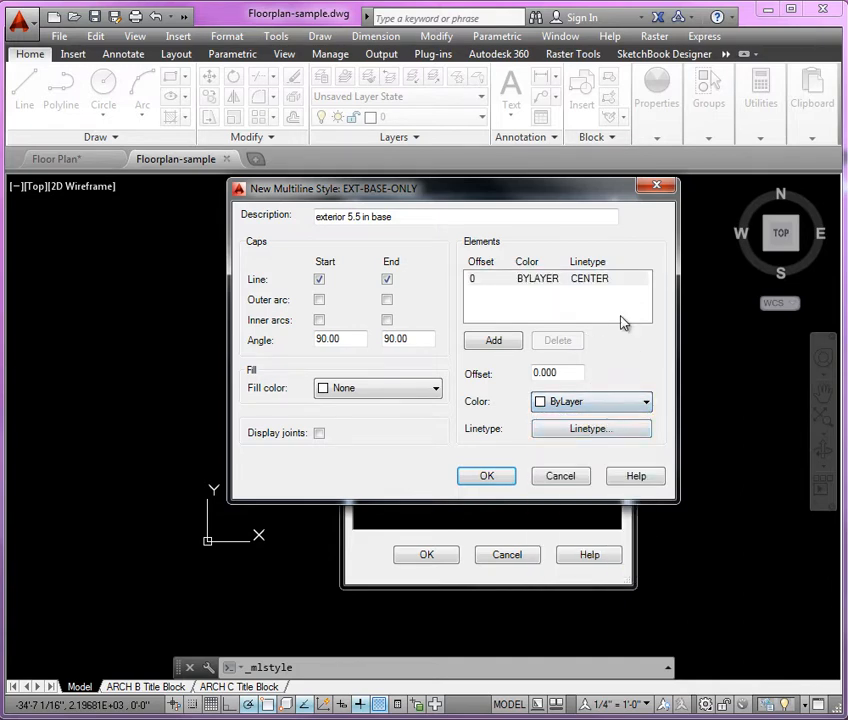
pyautogui.click(607, 405)
pyautogui.click(560, 420)
# Step: Set the linetype of the zero-offset element to Continuous
pyautogui.click(600, 285)
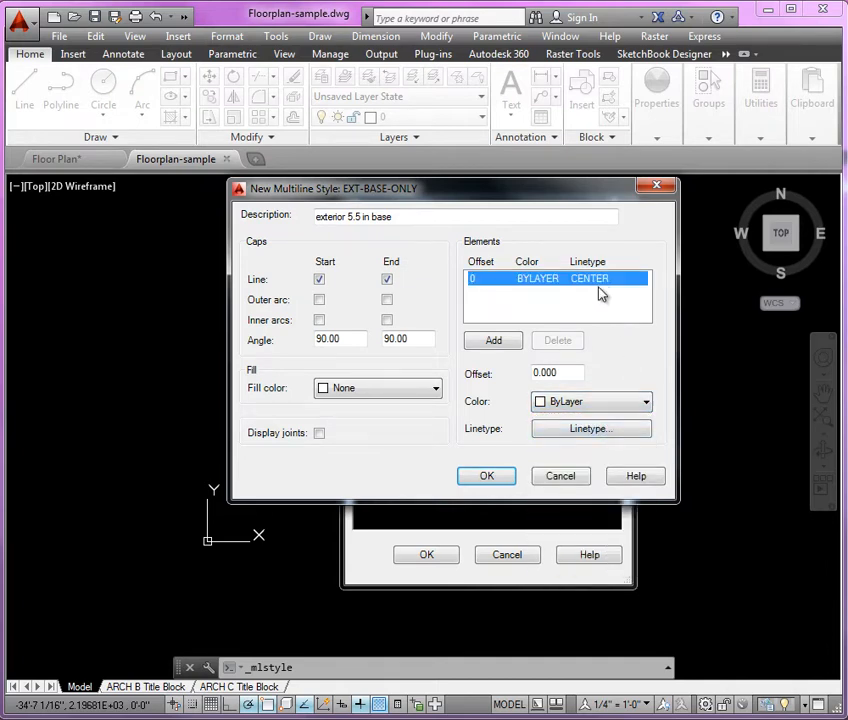
pyautogui.click(606, 433)
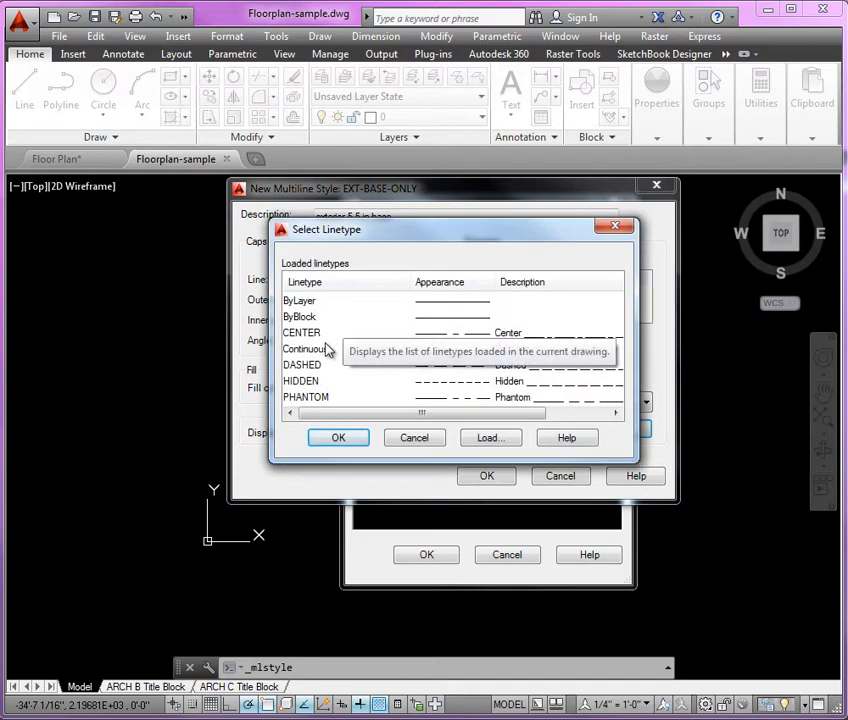
pyautogui.click(326, 348)
pyautogui.click(343, 438)
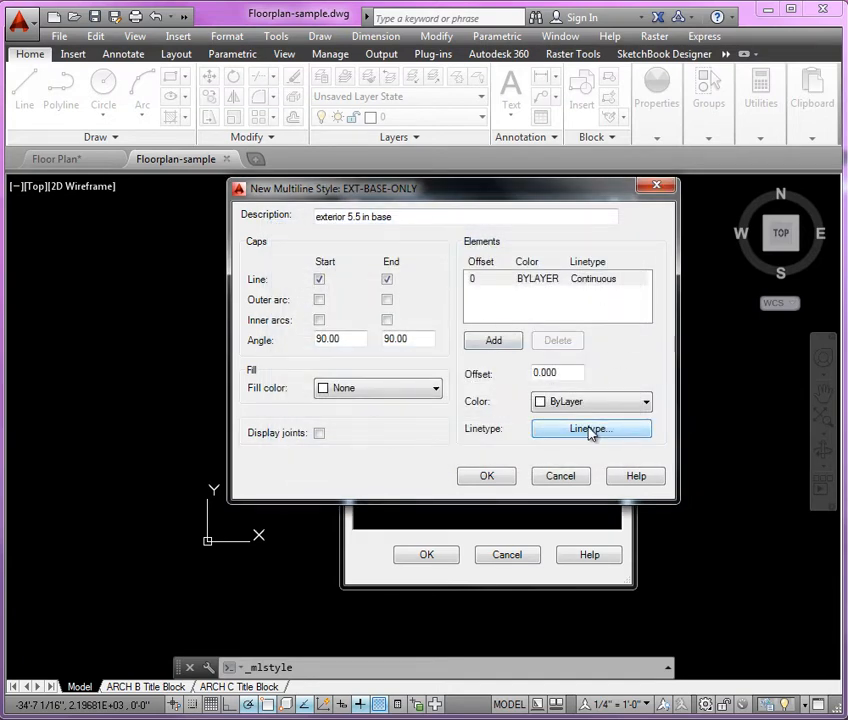
# Step: Add a second element with a 5.5 offset to the EXT-BASE-ONLY multiline style
pyautogui.click(496, 342)
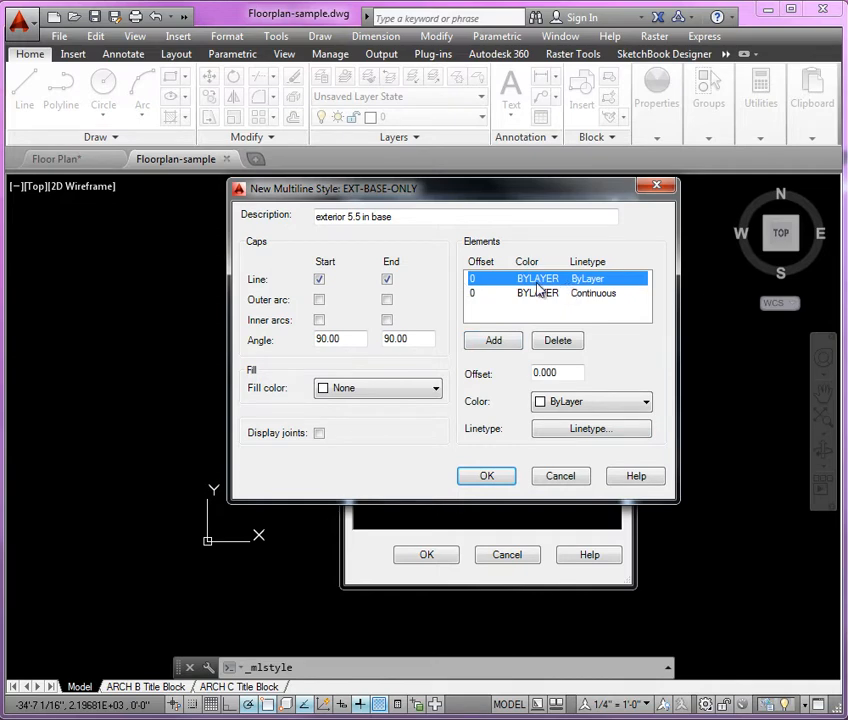
pyautogui.doubleClick(549, 369)
pyautogui.write('5.')
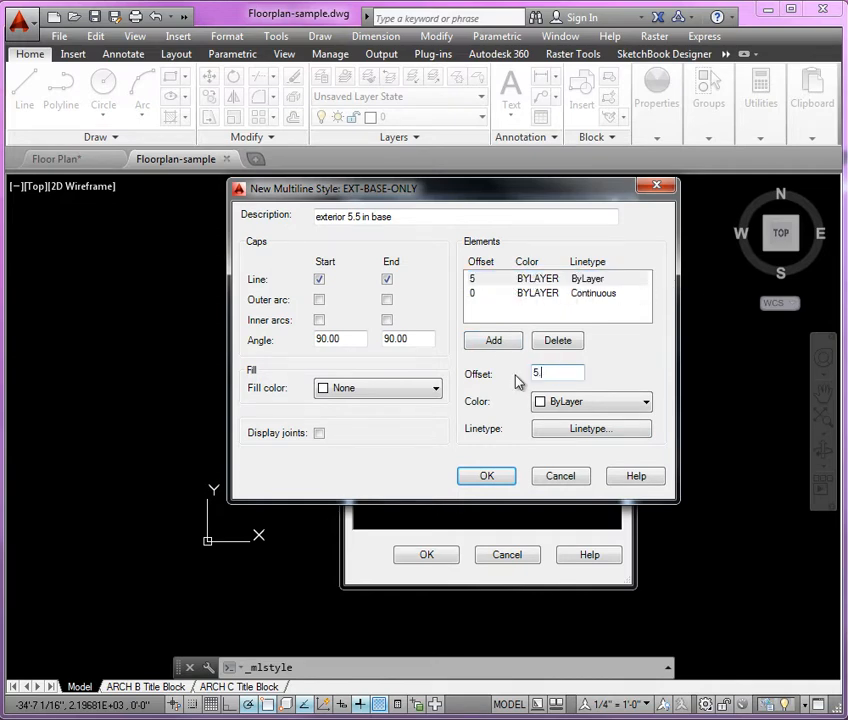
pyautogui.write('5')
# Step: Set the linetype of the zero-offset element to ByLayer
pyautogui.click(500, 295)
pyautogui.click(569, 432)
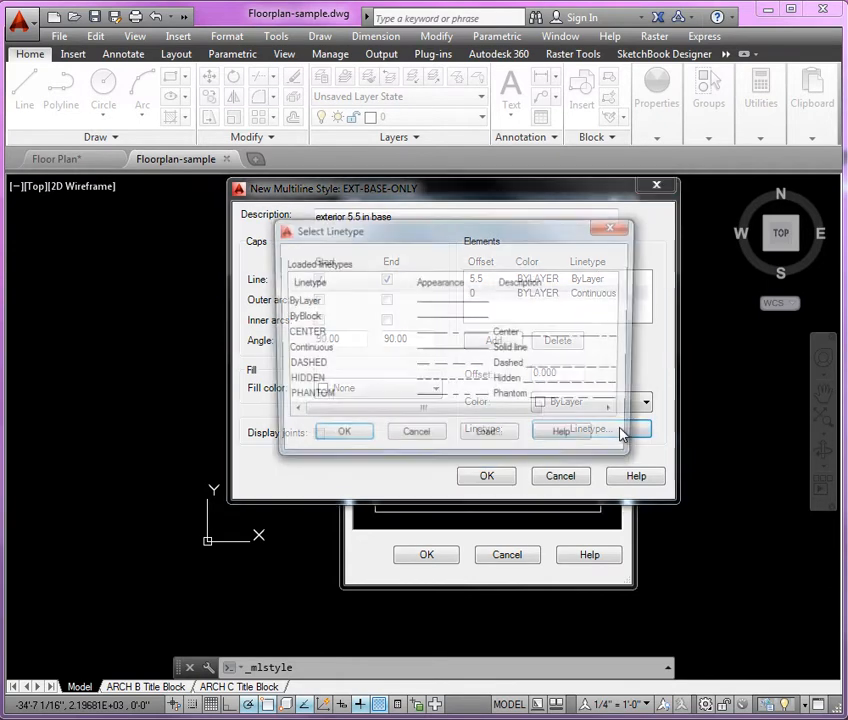
pyautogui.click(300, 301)
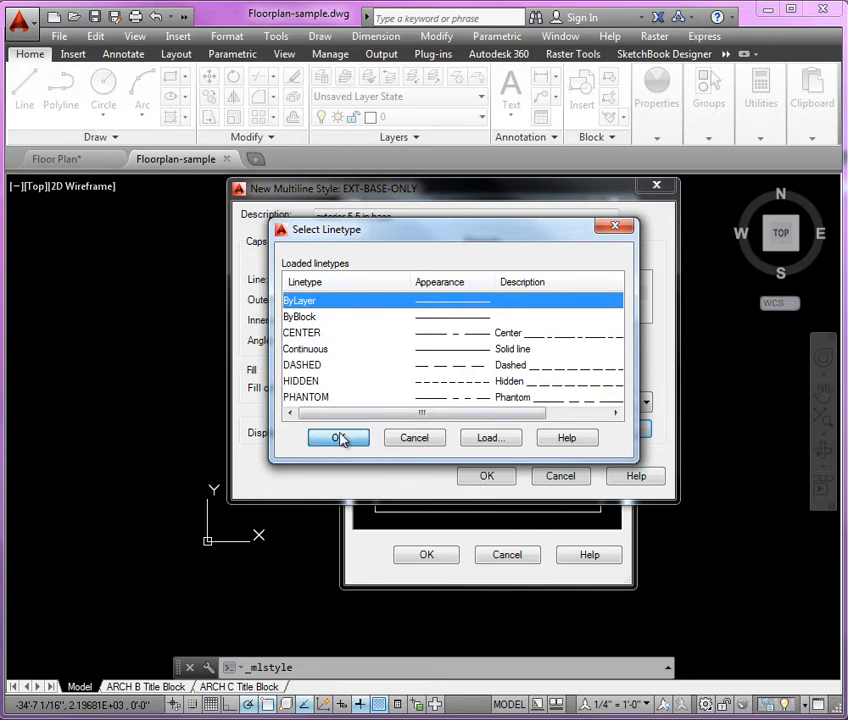
pyautogui.click(339, 438)
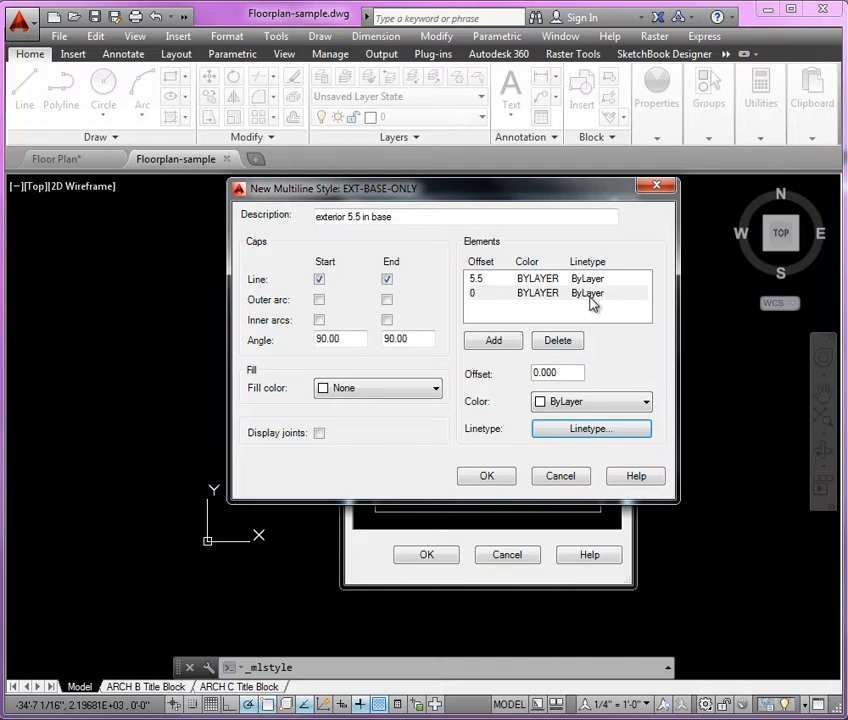
# Step: Keep the fill color at None and accept the EXT-BASE-ONLY multiline style
pyautogui.click(386, 393)
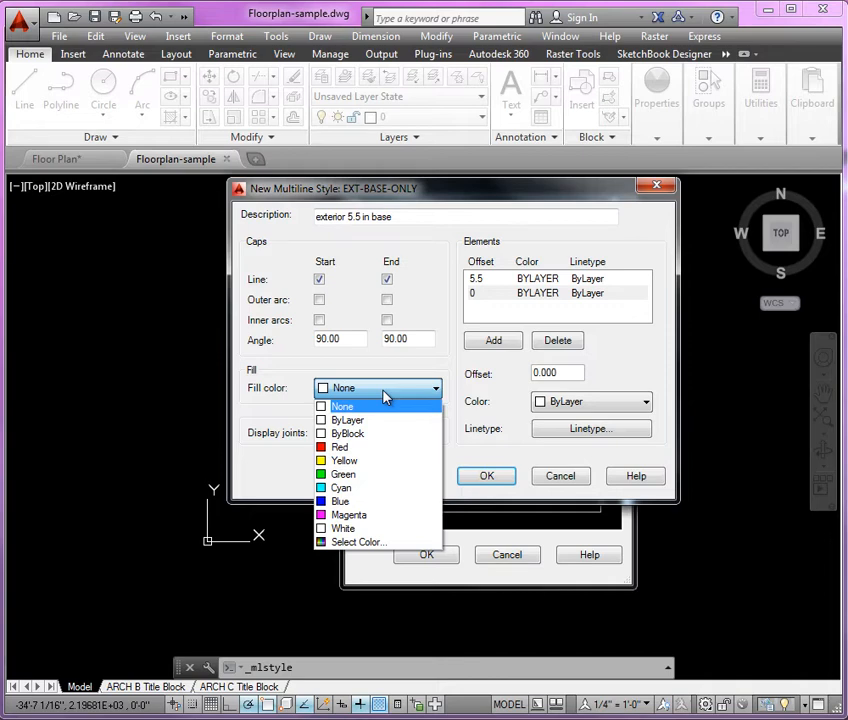
pyautogui.click(384, 396)
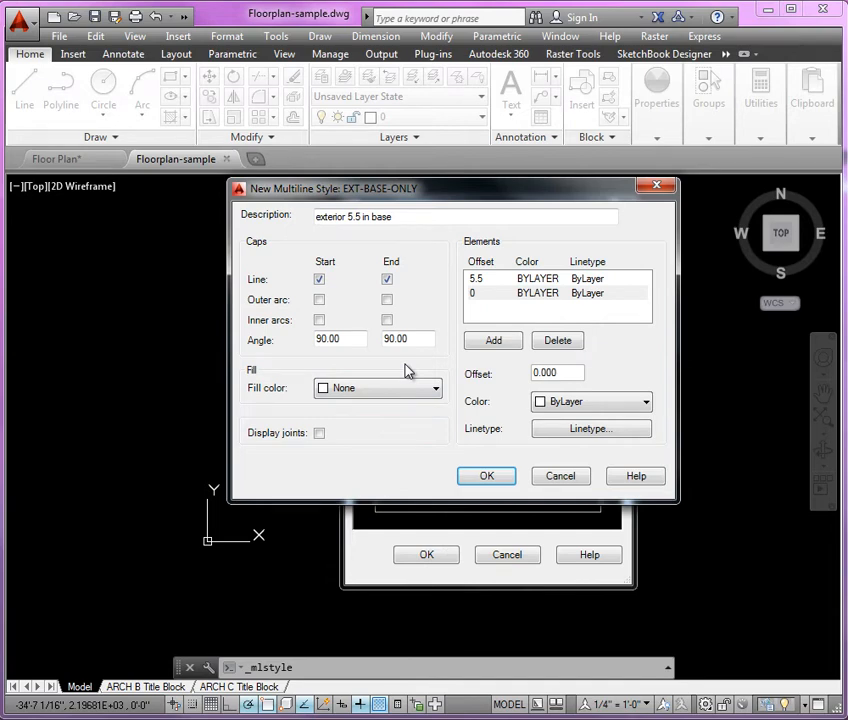
pyautogui.click(486, 477)
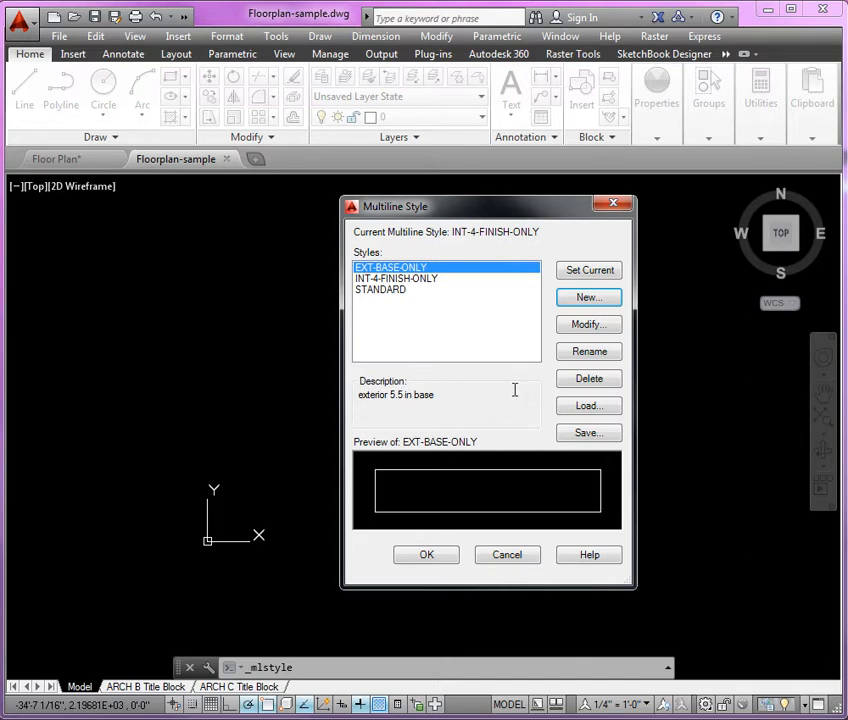
# Step: Create a new multiline style named "ext-finish-only" that starts with EXT-BASE-ONLY
pyautogui.click(587, 300)
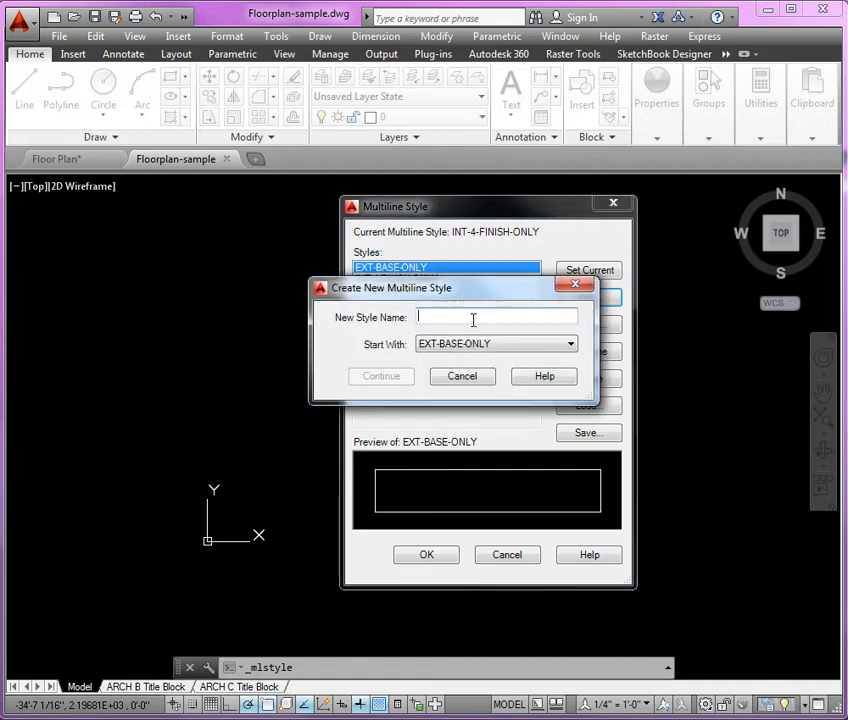
pyautogui.write('ext-')
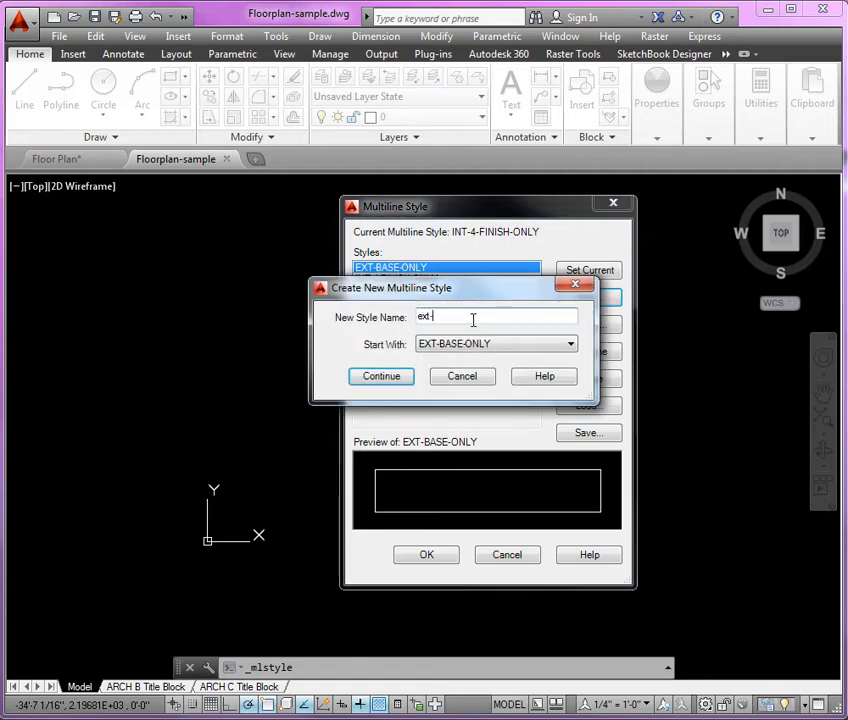
pyautogui.write('finish-only')
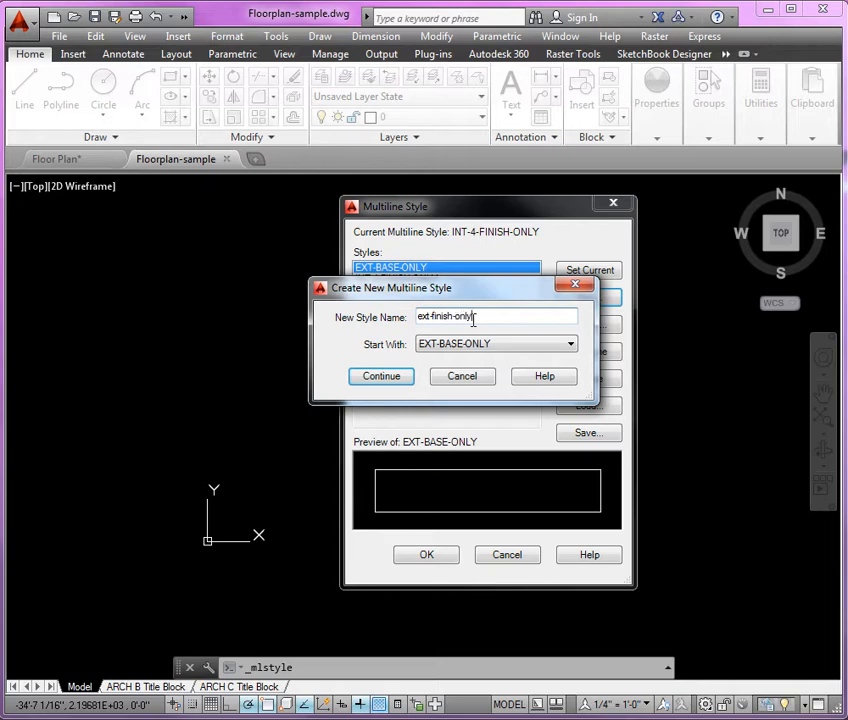
pyautogui.click(380, 380)
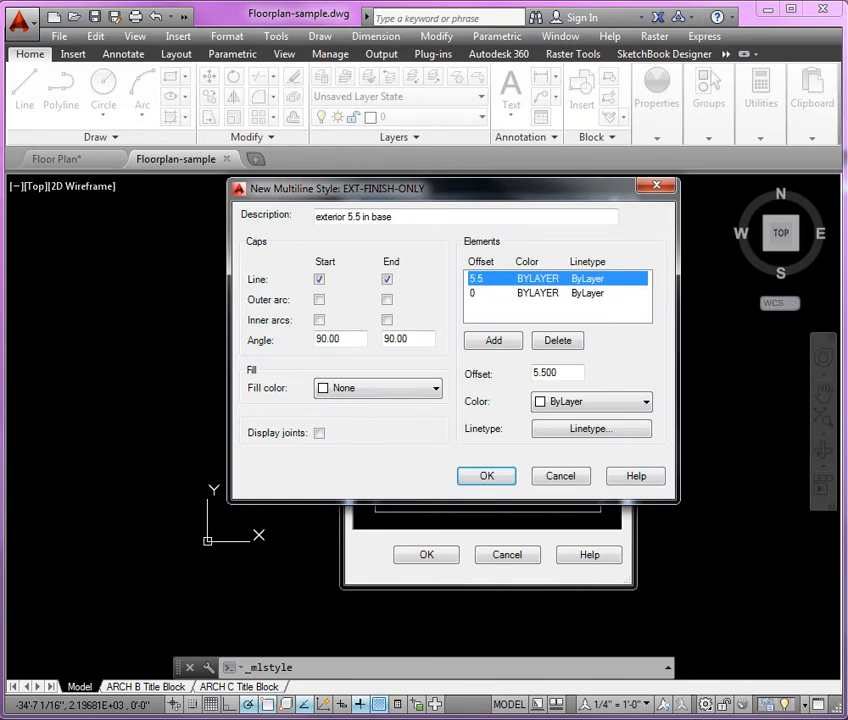
# Step: Delete the 5.5 offset element from the new finish style
pyautogui.click(606, 326)
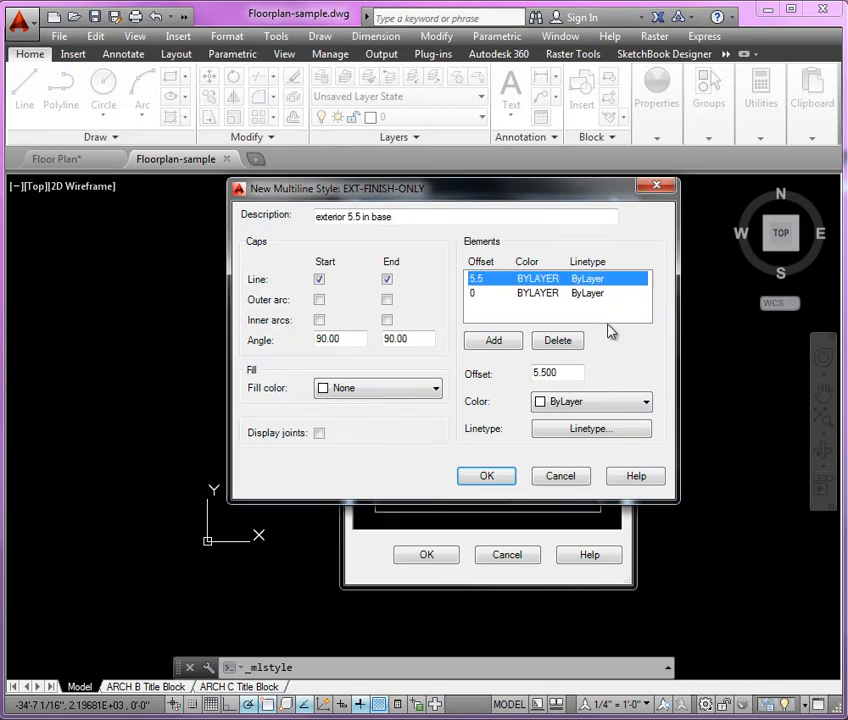
pyautogui.click(498, 294)
pyautogui.click(481, 279)
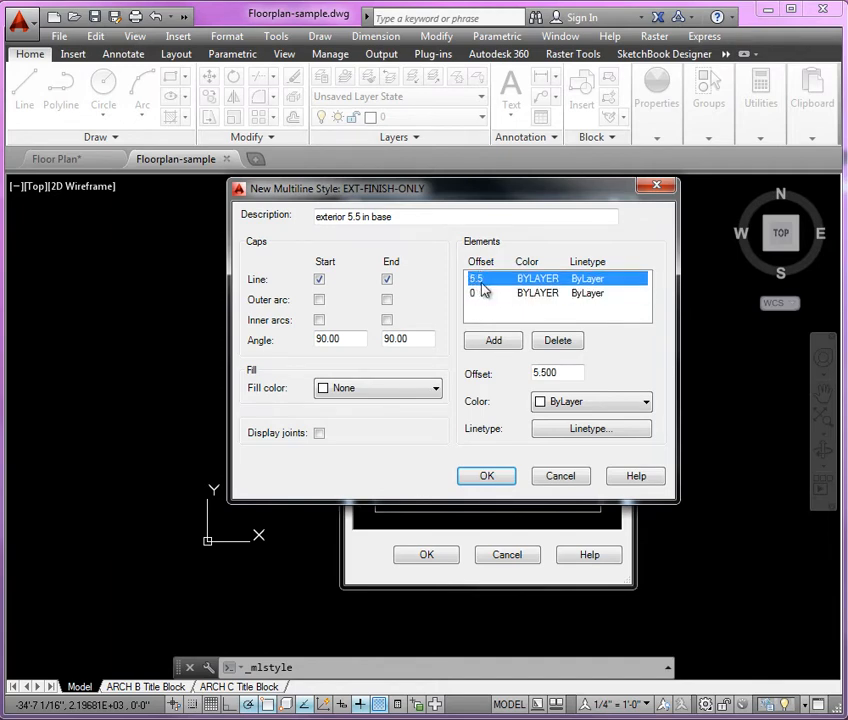
pyautogui.click(557, 342)
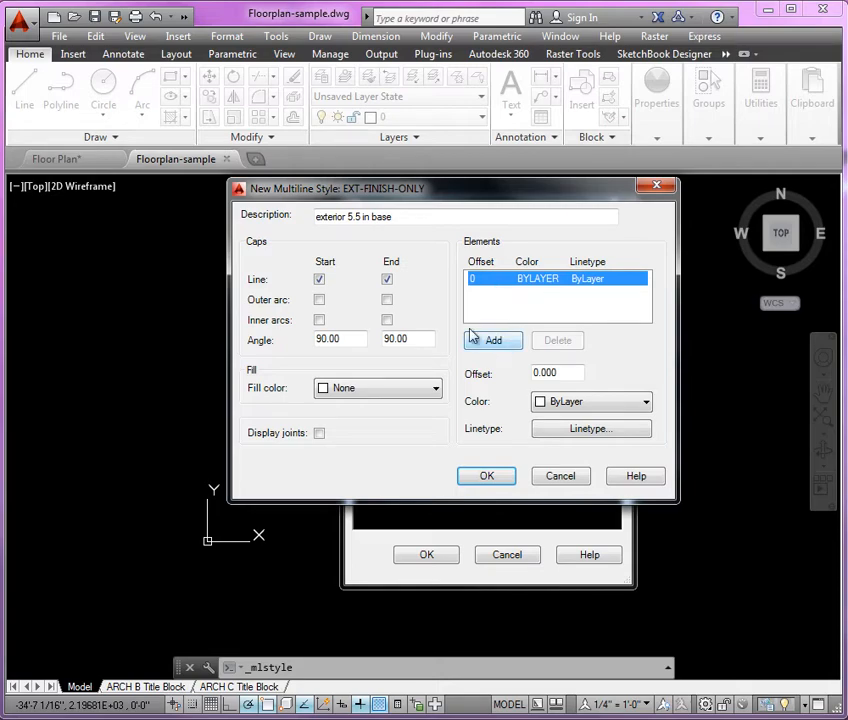
# Step: Switch to the floor plan PDF in Adobe Acrobat and examine the exterior-finish multiline style detail up close
pyautogui.moveTo(0, 70); pyautogui.dragTo(536, 73)
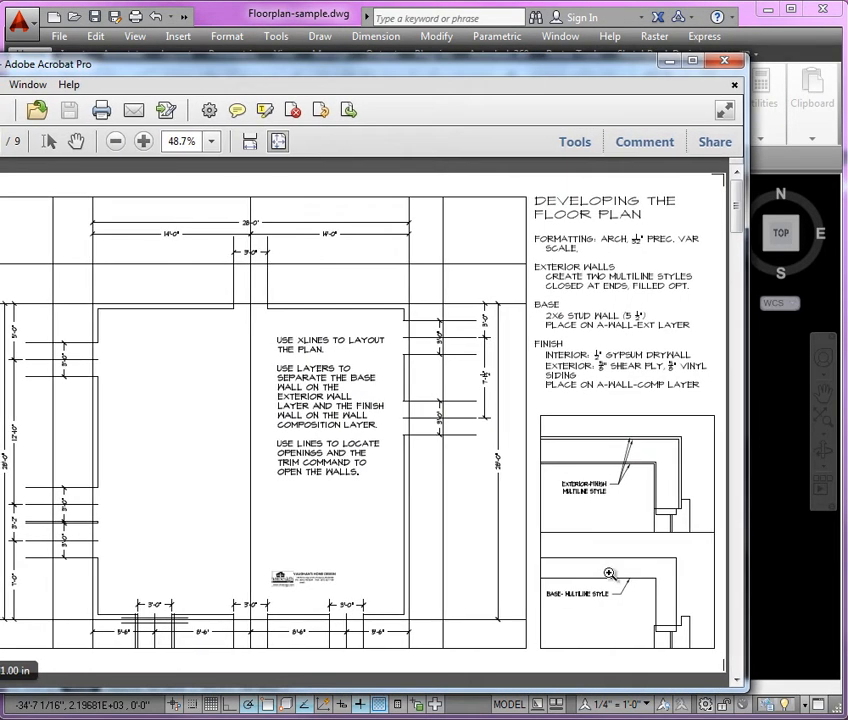
pyautogui.click(3, 84)
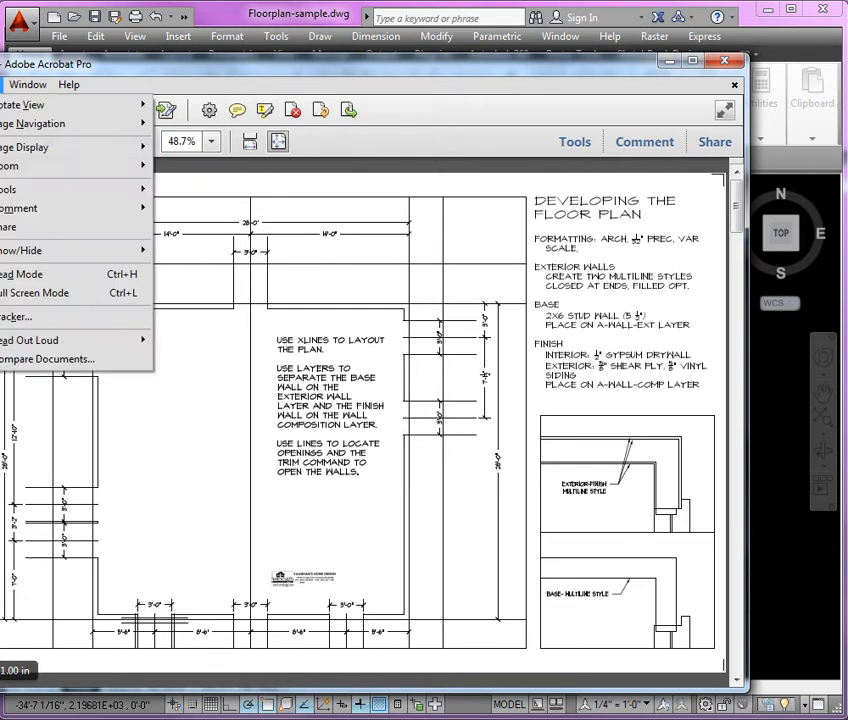
pyautogui.moveTo(33, 173)
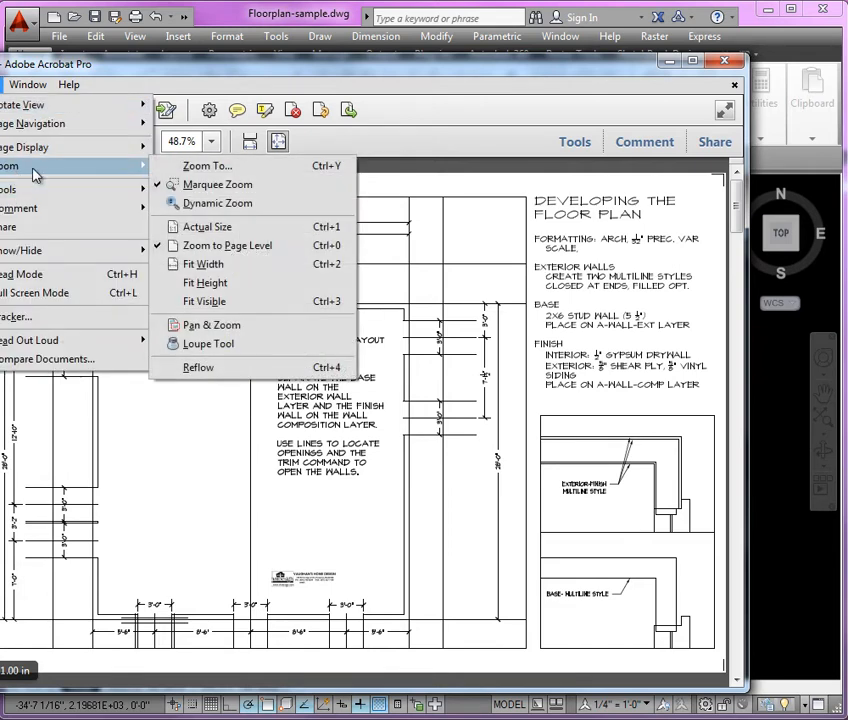
pyautogui.click(208, 185)
pyautogui.moveTo(521, 418); pyautogui.dragTo(702, 537)
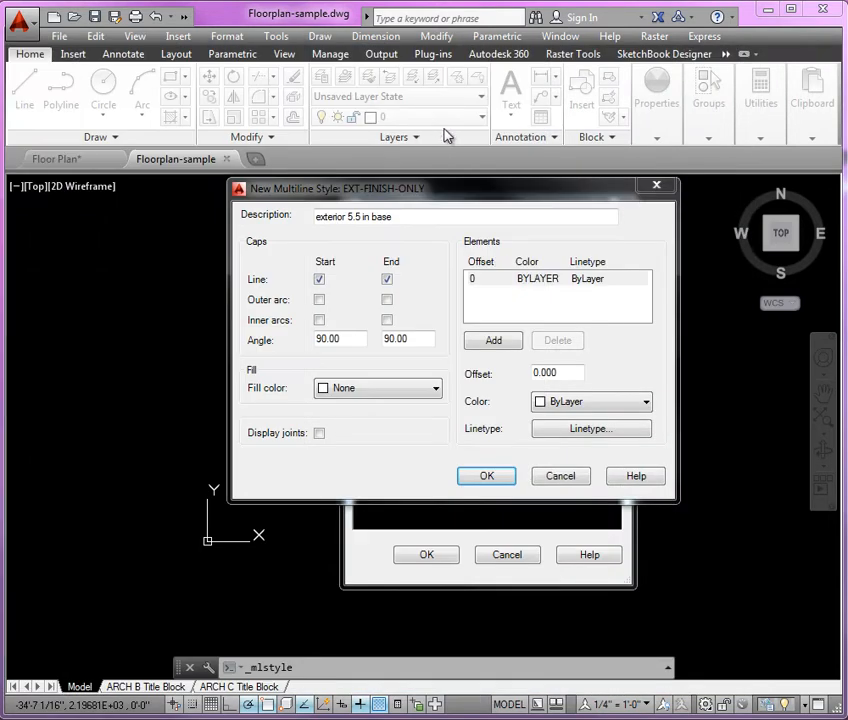
# Step: Return to AutoCAD and add an element with an offset of 6 to the EXT-FINISH-ONLY style
pyautogui.click(521, 188)
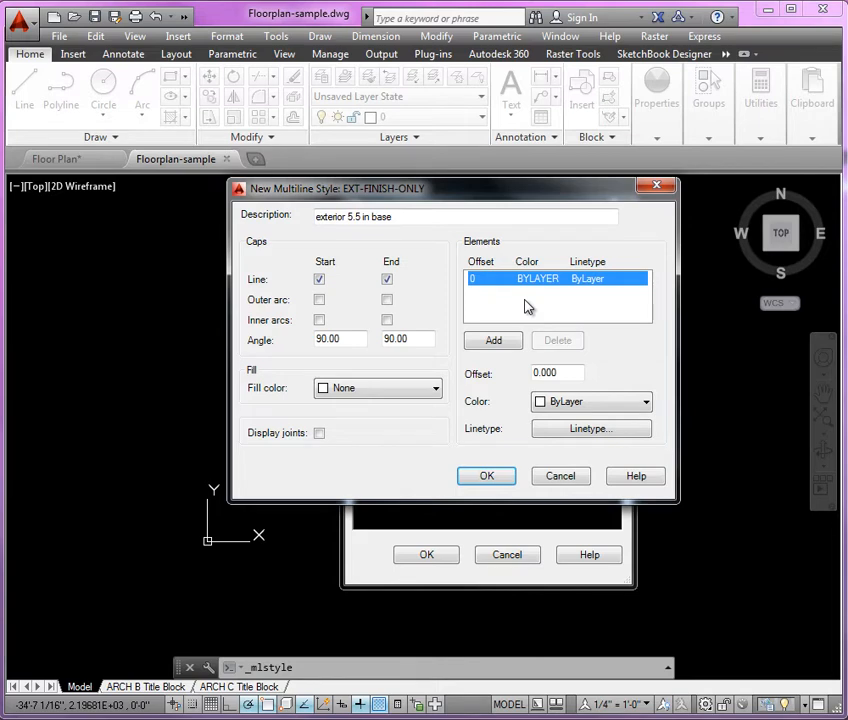
pyautogui.click(505, 341)
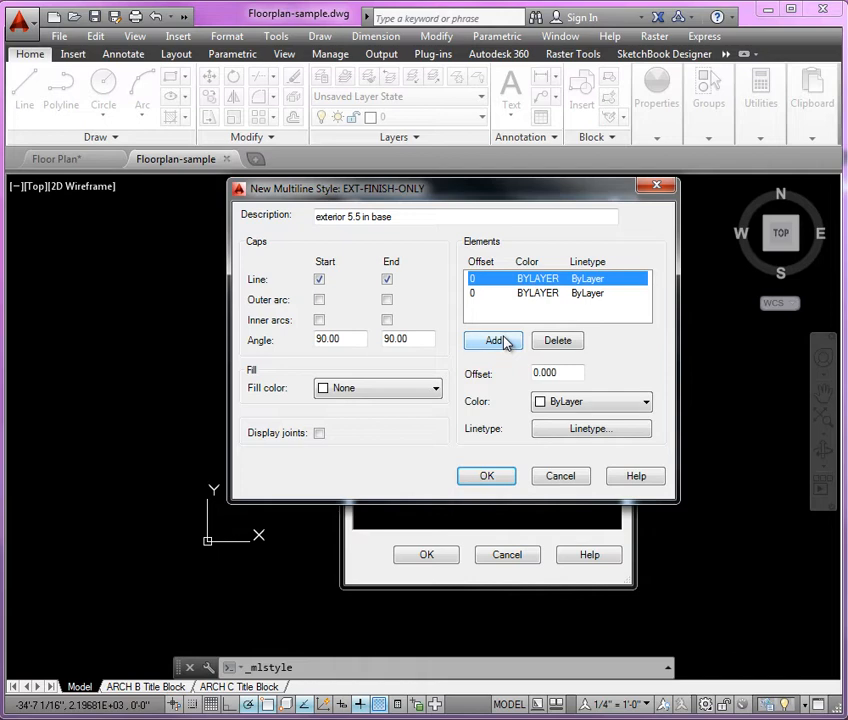
pyautogui.write('6')
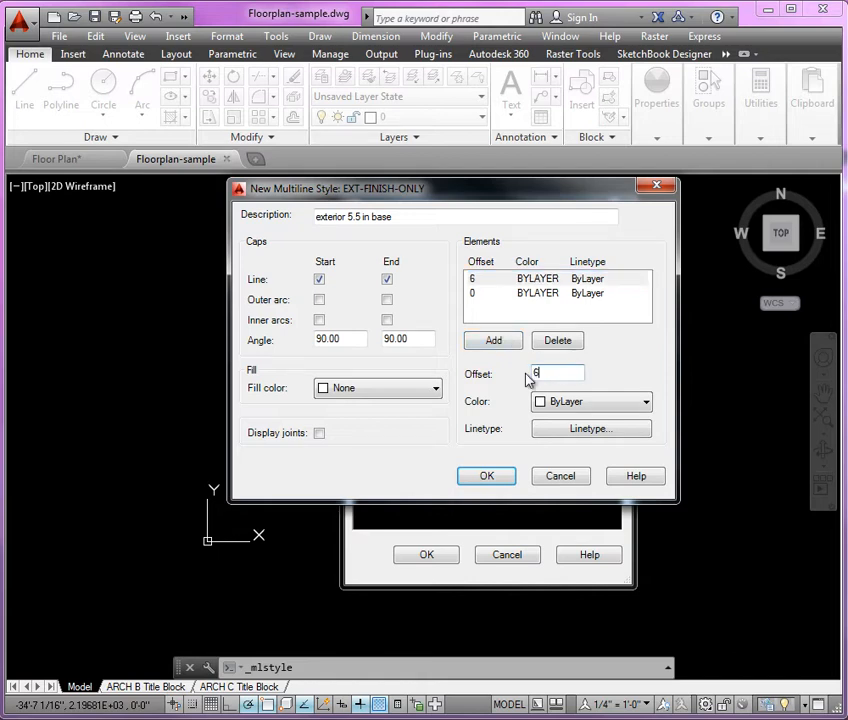
# Step: Set the color of the zero-offset element to index color 255
pyautogui.click(549, 296)
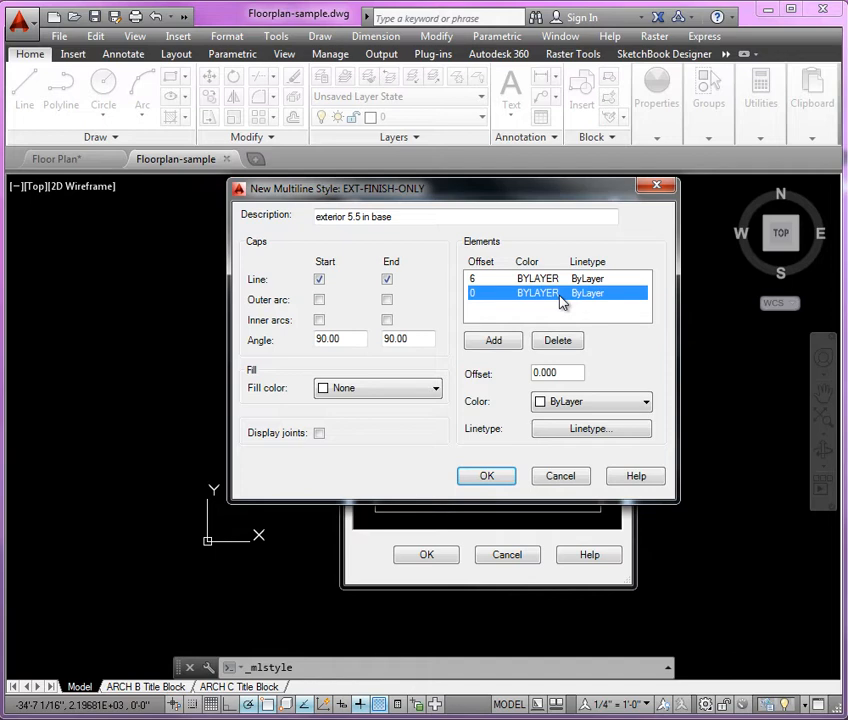
pyautogui.click(569, 402)
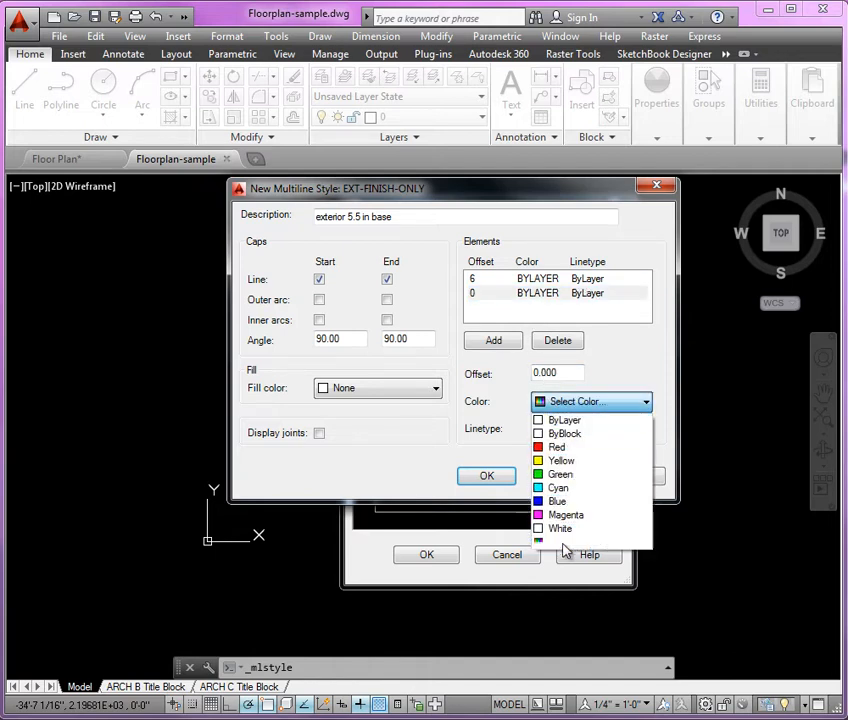
pyautogui.click(566, 541)
pyautogui.click(399, 408)
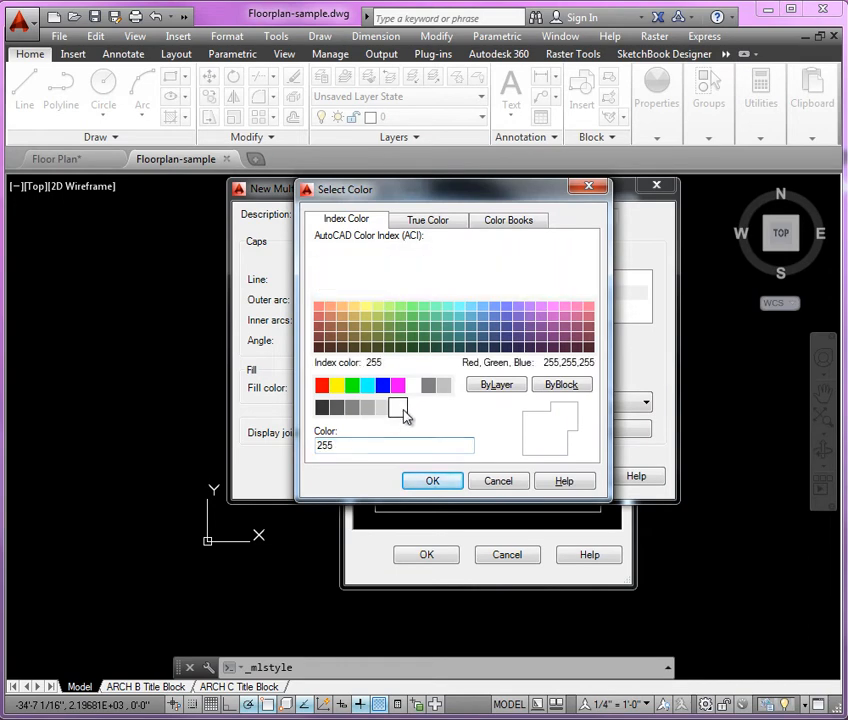
pyautogui.click(430, 483)
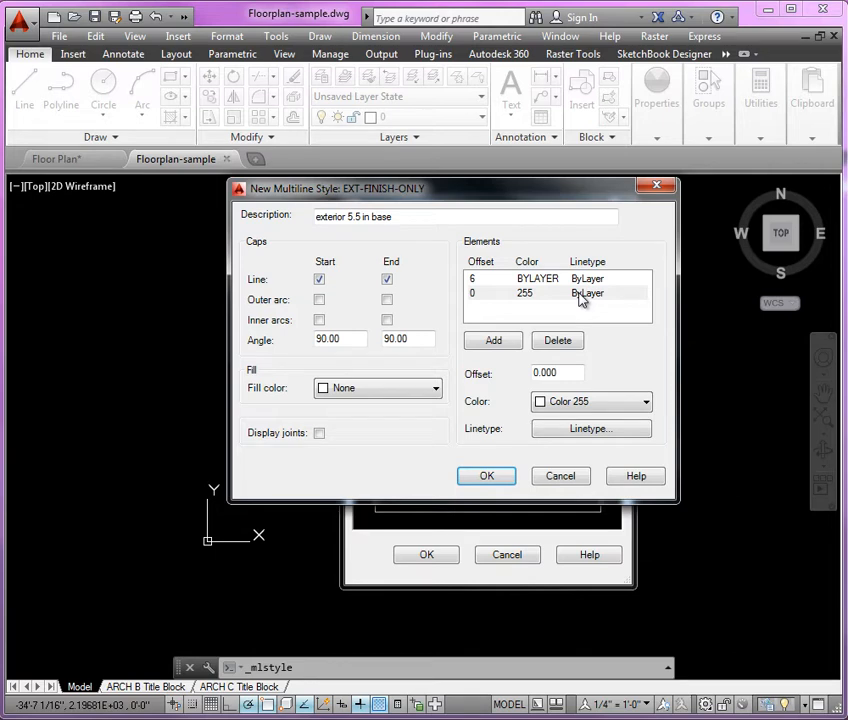
# Step: Add another ByLayer element with an offset of -.625 to the finish style
pyautogui.click(513, 343)
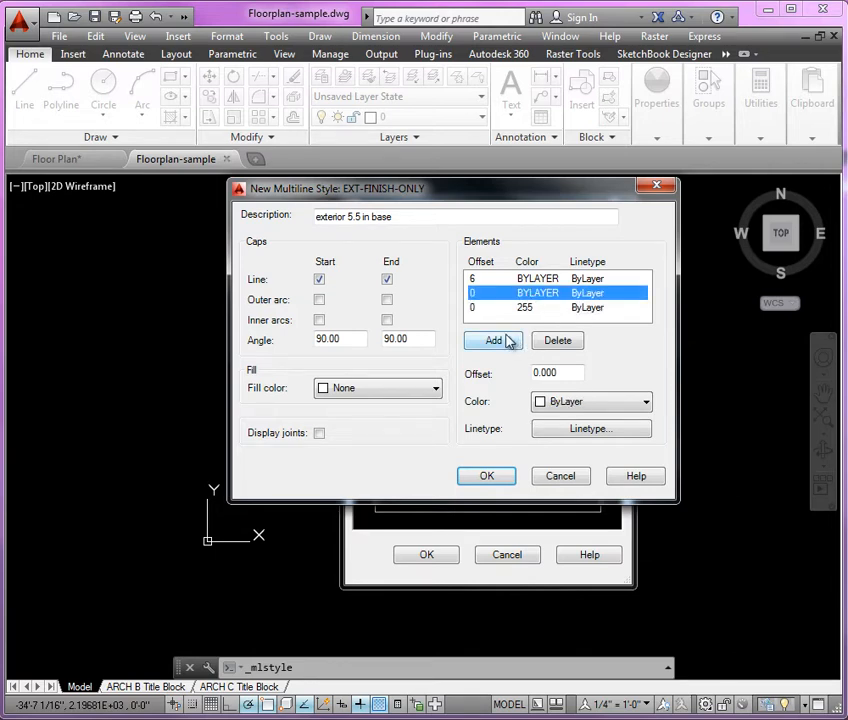
pyautogui.moveTo(562, 377); pyautogui.dragTo(527, 387)
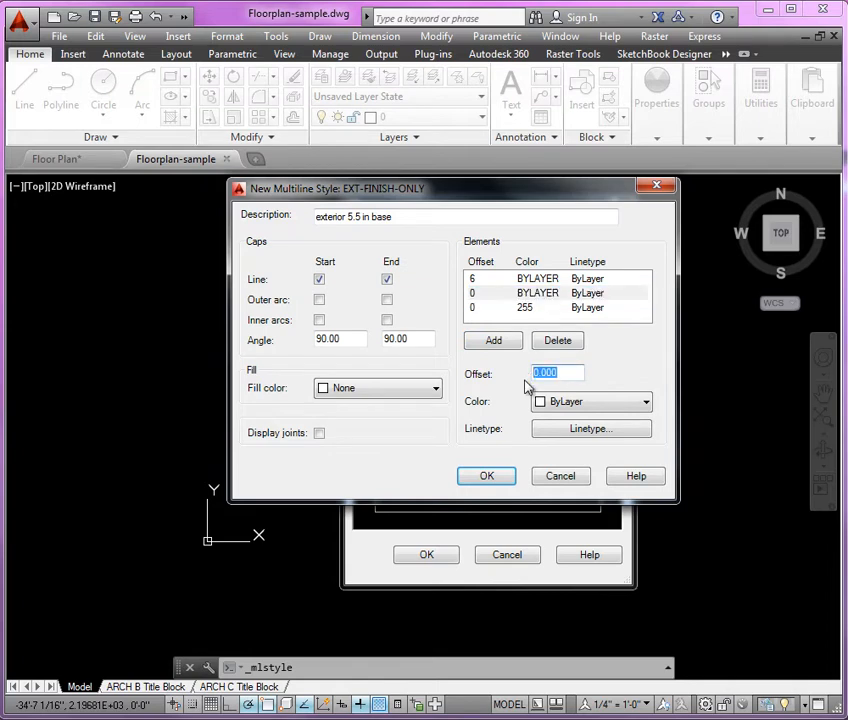
pyautogui.write('-5/8')
pyautogui.press('Return')
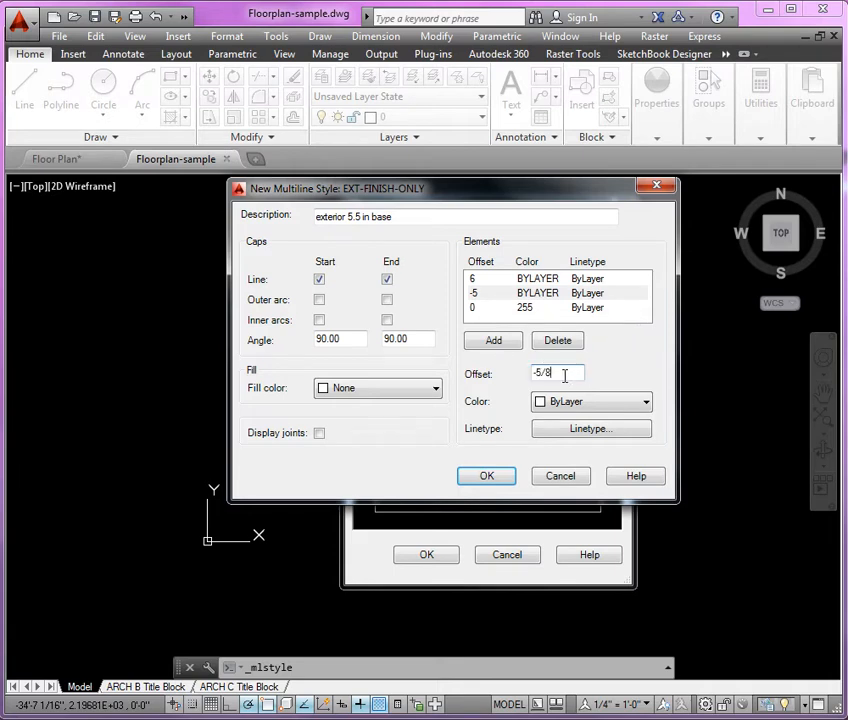
pyautogui.write('-.625')
pyautogui.click(492, 344)
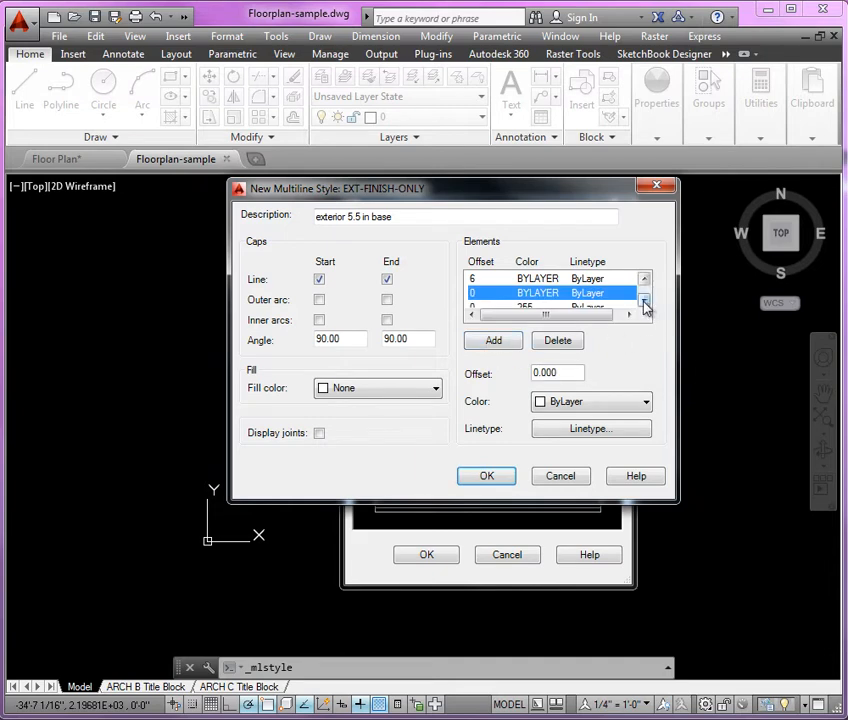
pyautogui.click(645, 302)
pyautogui.click(645, 280)
pyautogui.click(645, 303)
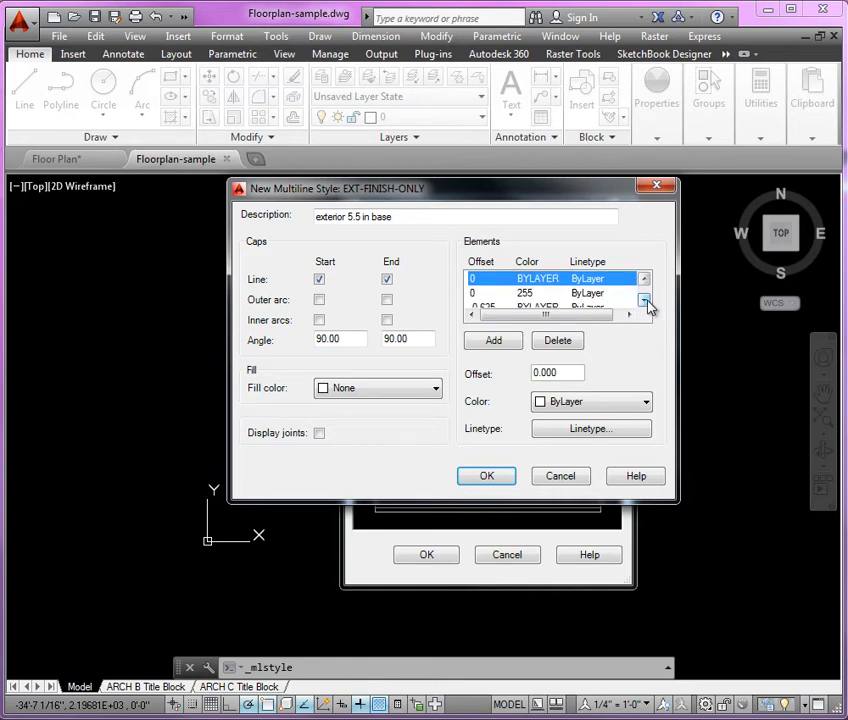
pyautogui.click(645, 302)
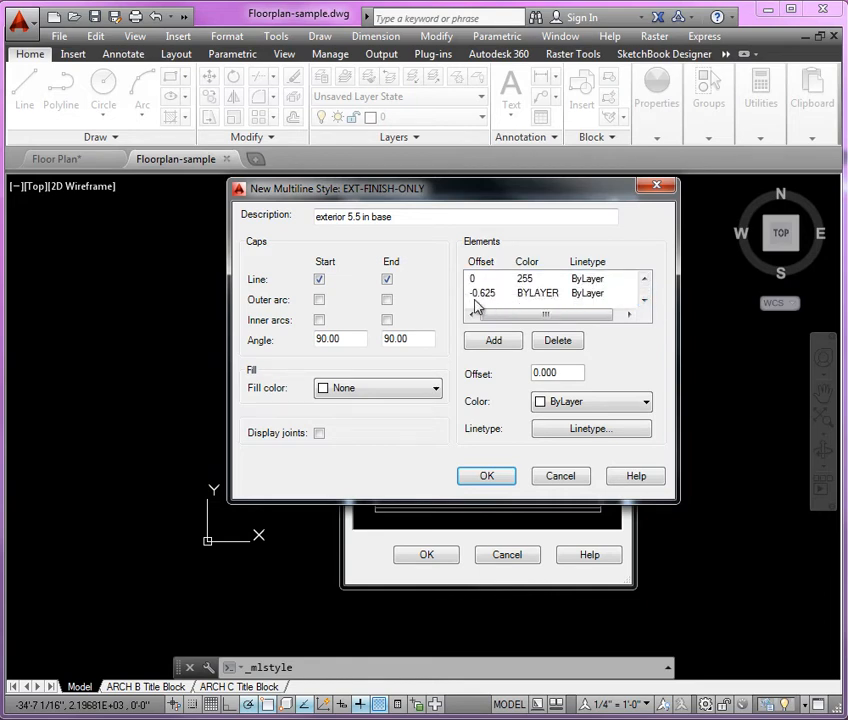
pyautogui.click(646, 282)
pyautogui.click(646, 282)
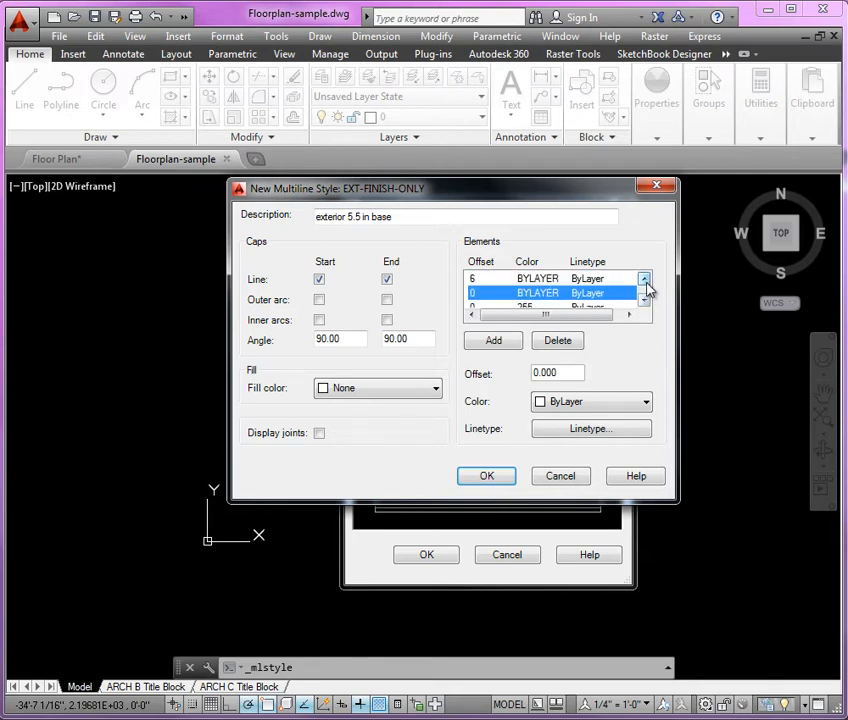
pyautogui.click(645, 301)
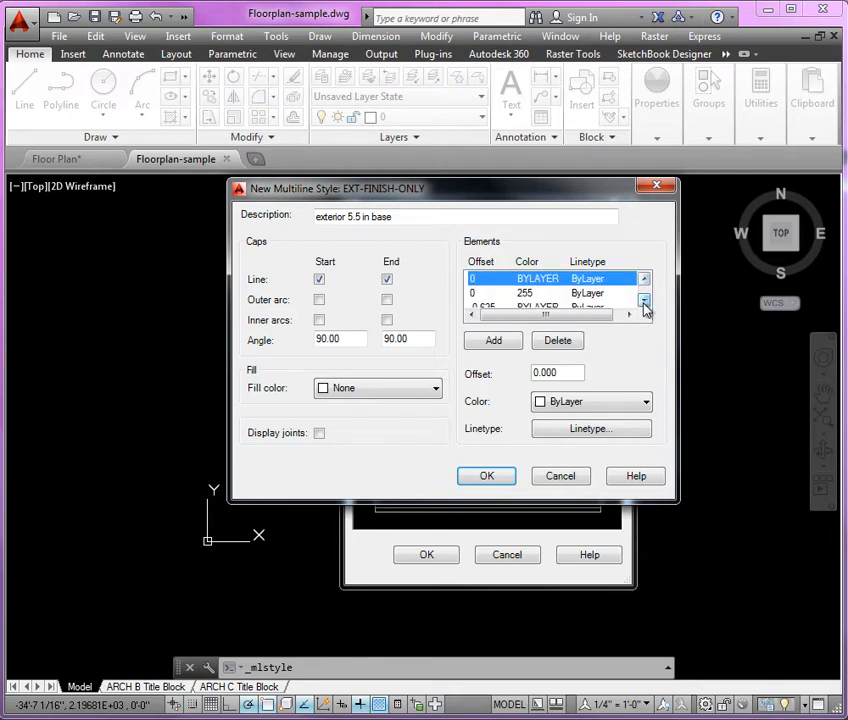
pyautogui.click(558, 340)
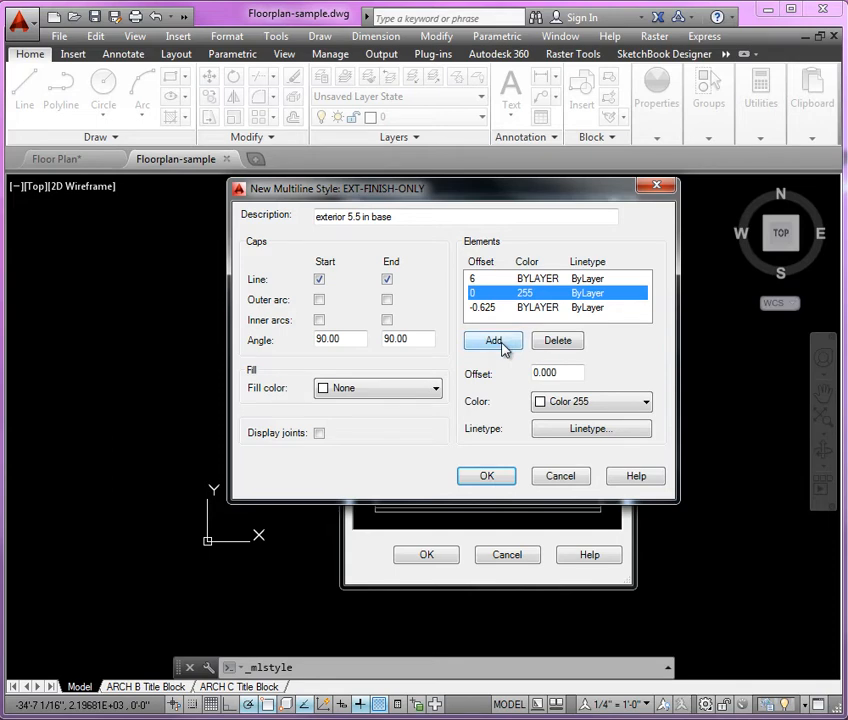
# Step: Set the color-255 element of the EXT-FINISH-ONLY style to an offset of -1.25 and ByLayer color
pyautogui.click(554, 372)
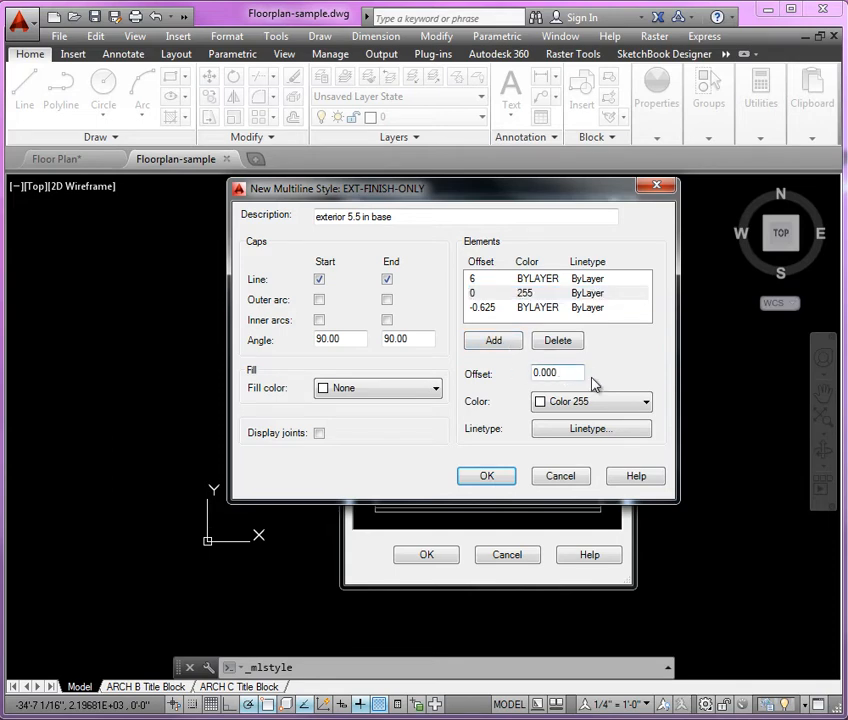
pyautogui.moveTo(550, 372); pyautogui.dragTo(508, 378)
pyautogui.write('-1.25')
pyautogui.press('Tab')
pyautogui.click(572, 405)
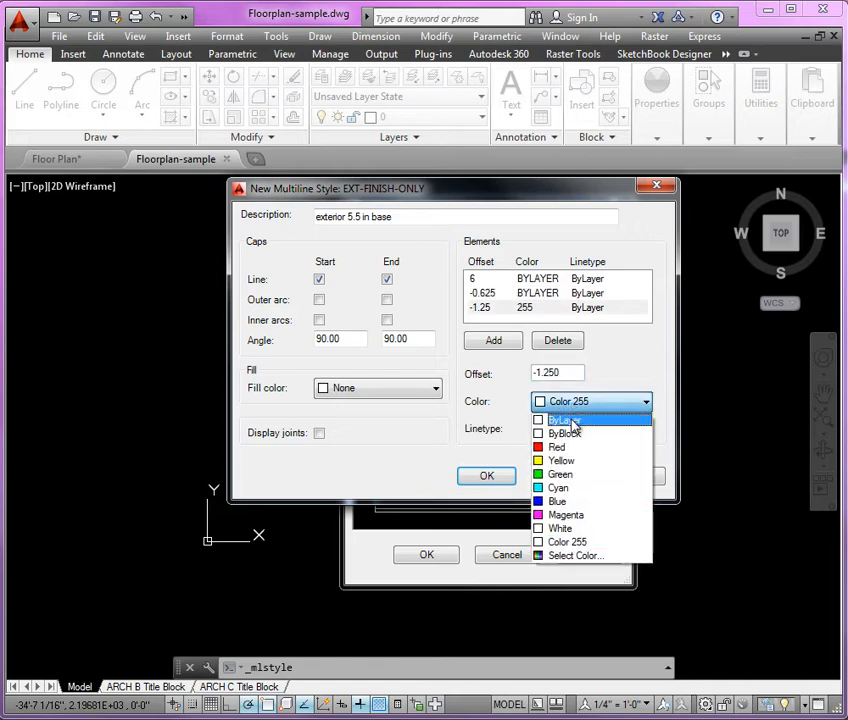
pyautogui.click(568, 421)
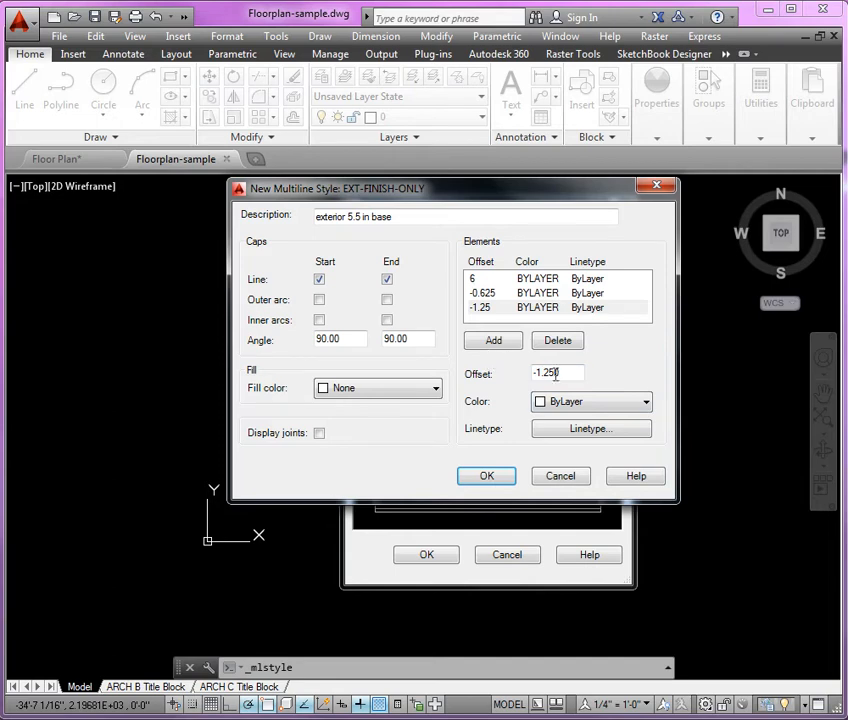
# Step: Return that element's offset to 0 and add another zero-offset element with color 255
pyautogui.moveTo(568, 373); pyautogui.dragTo(502, 373)
pyautogui.write('0')
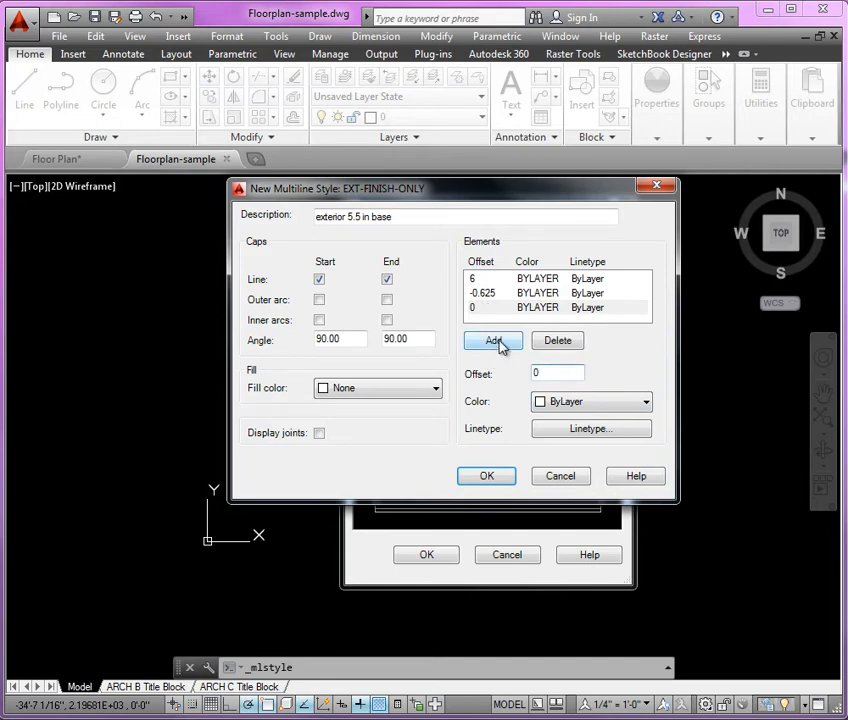
pyautogui.click(505, 344)
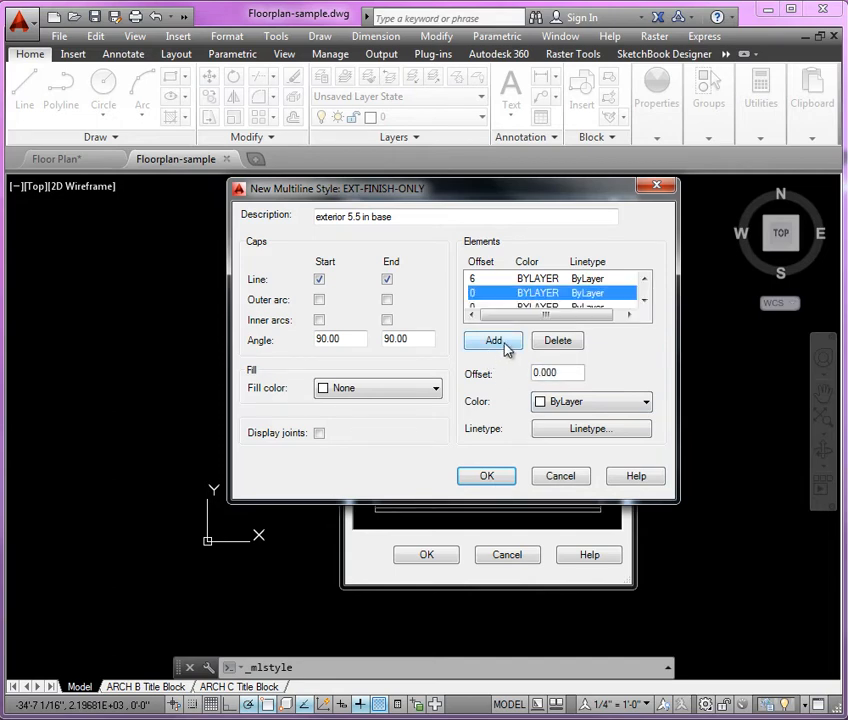
pyautogui.click(595, 403)
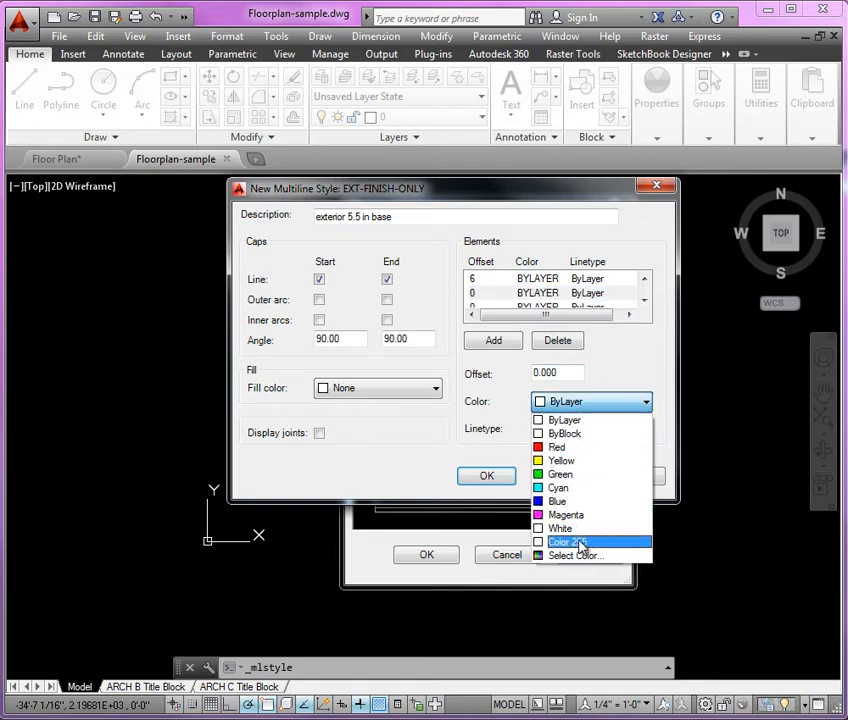
pyautogui.click(581, 542)
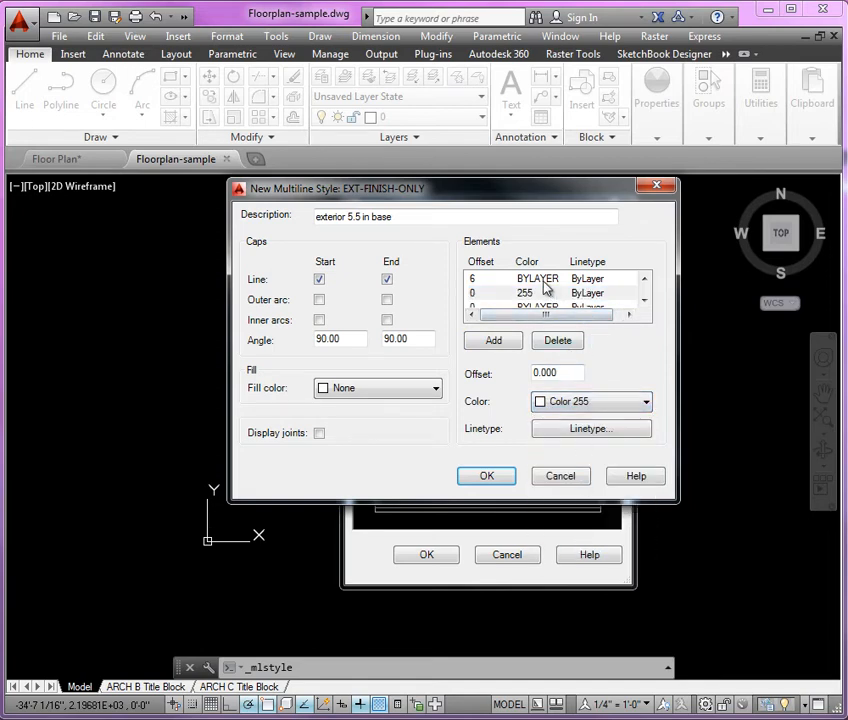
# Step: Set the offset of the ByLayer zero-offset element to -1.25
pyautogui.click(645, 302)
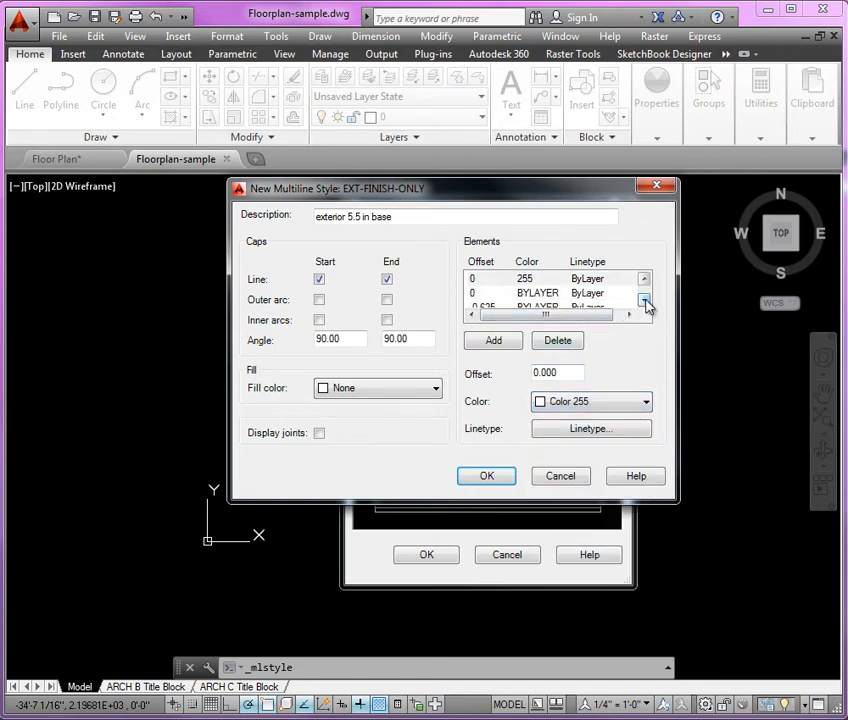
pyautogui.click(645, 302)
pyautogui.click(479, 278)
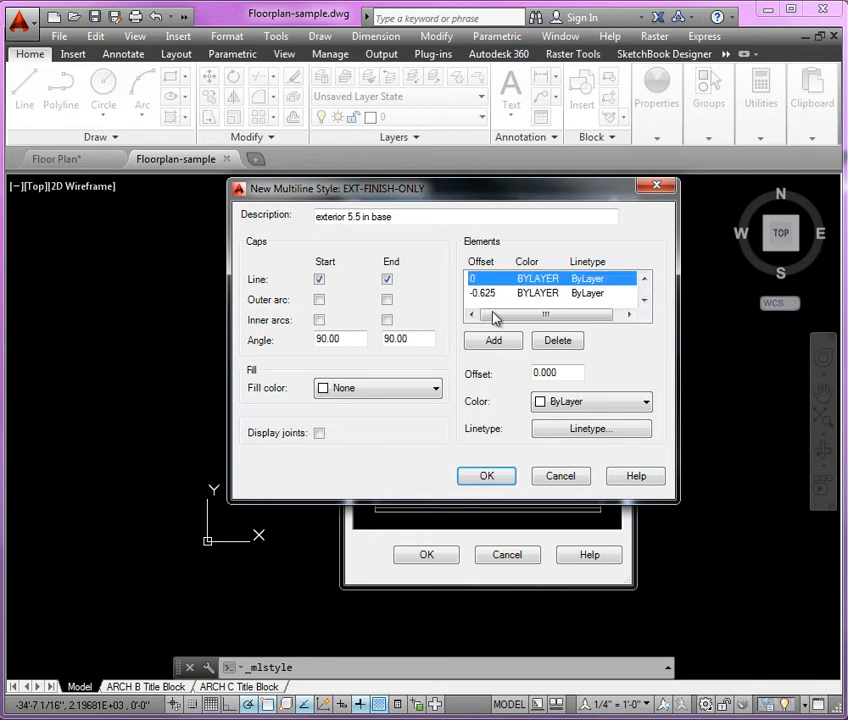
pyautogui.doubleClick(533, 374)
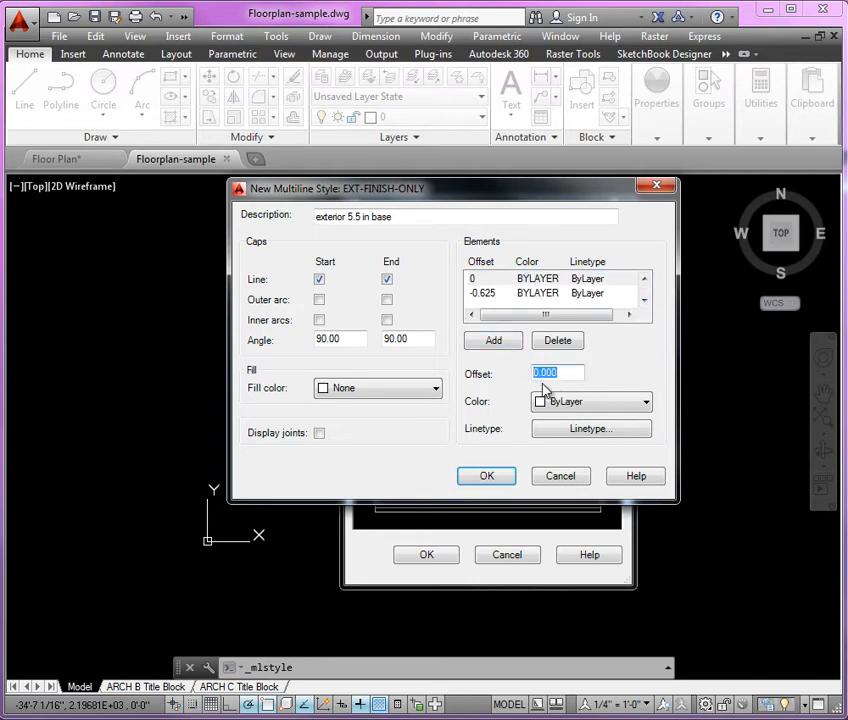
pyautogui.write('-1.25')
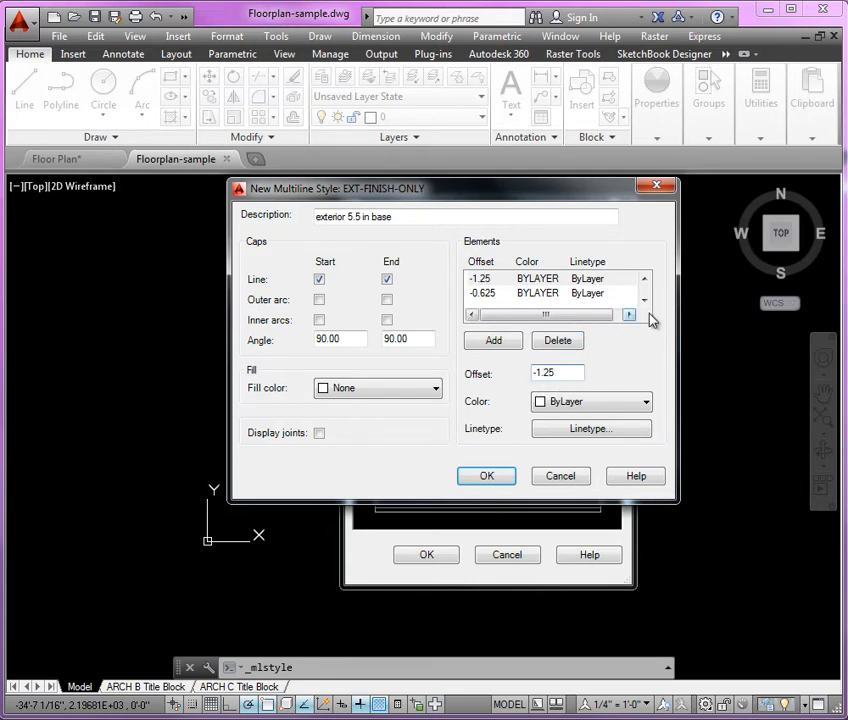
pyautogui.click(490, 343)
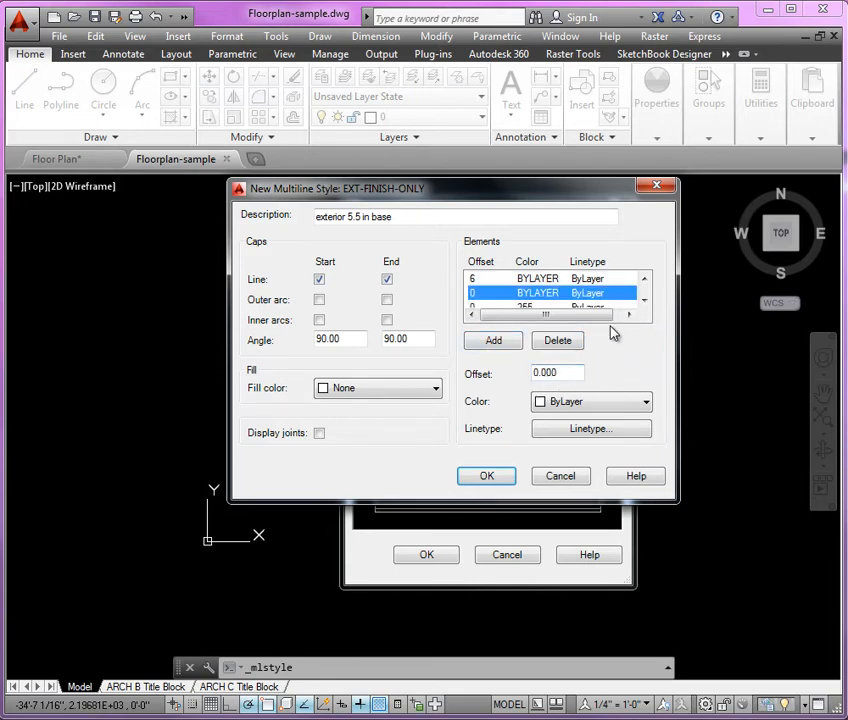
pyautogui.click(645, 301)
pyautogui.click(645, 301)
pyautogui.click(645, 301)
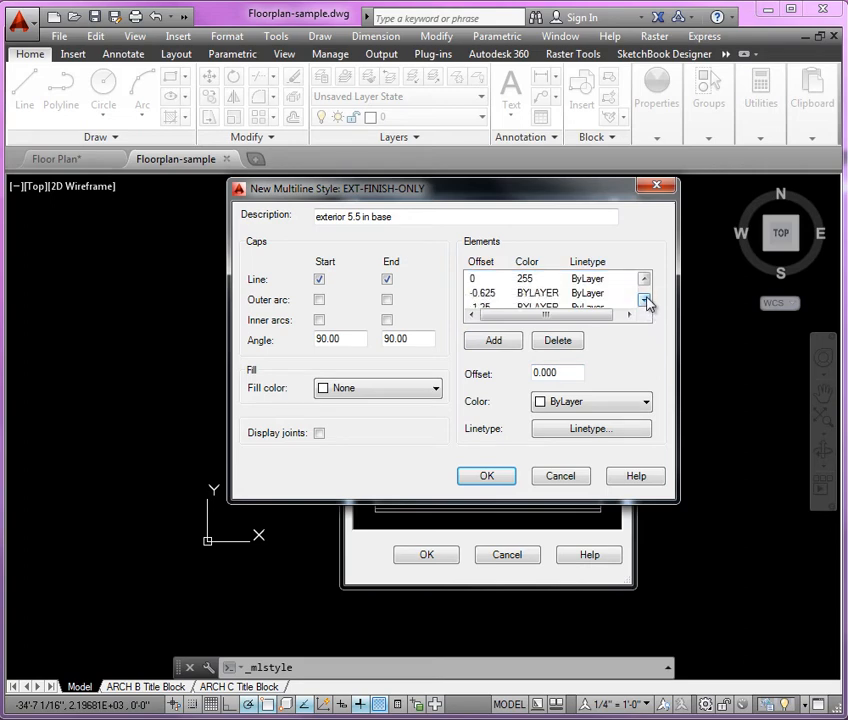
pyautogui.click(645, 280)
pyautogui.click(645, 280)
pyautogui.click(645, 280)
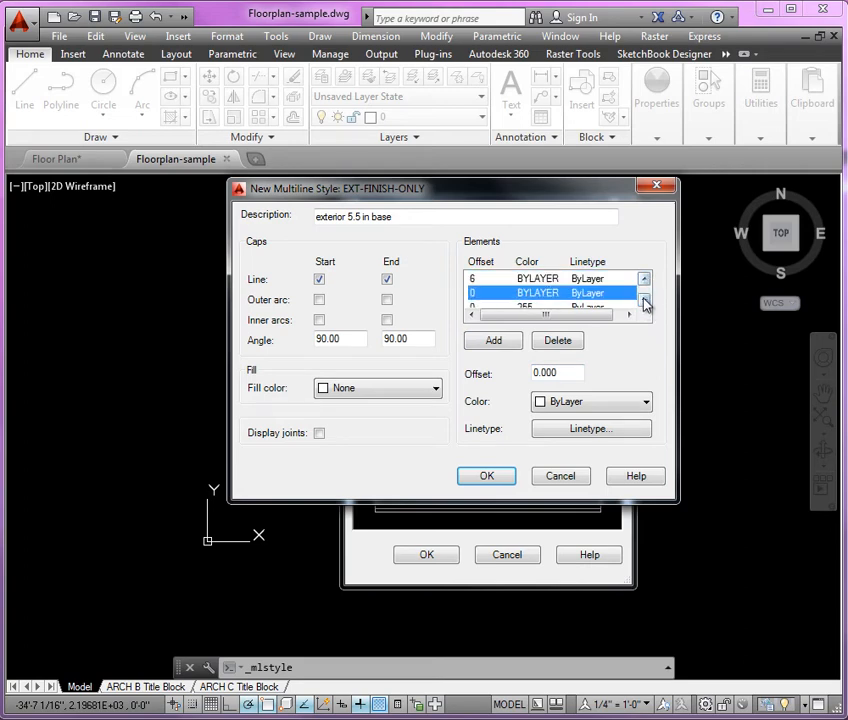
pyautogui.click(645, 302)
pyautogui.click(645, 302)
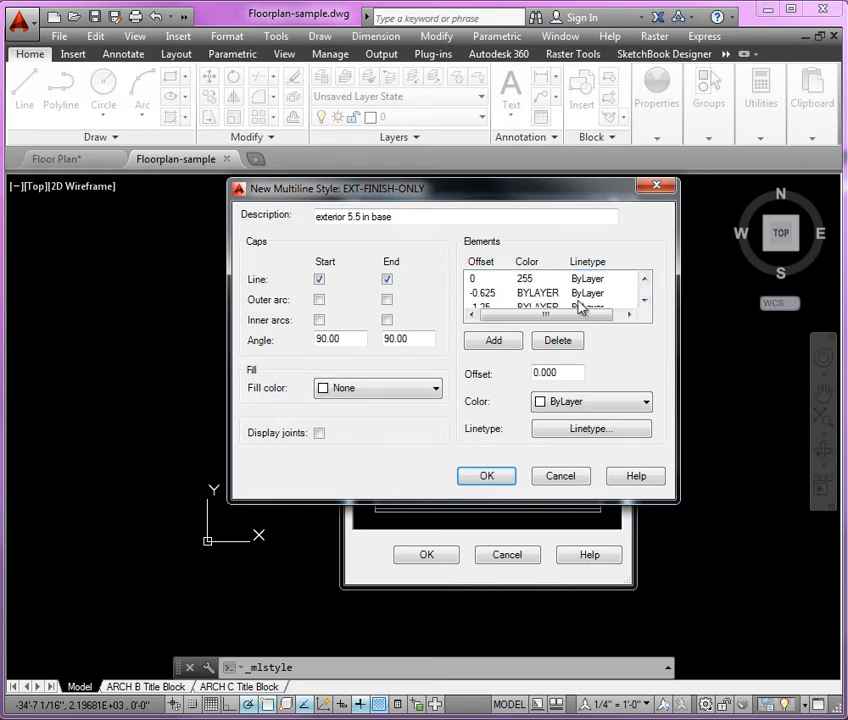
pyautogui.click(645, 302)
pyautogui.click(645, 279)
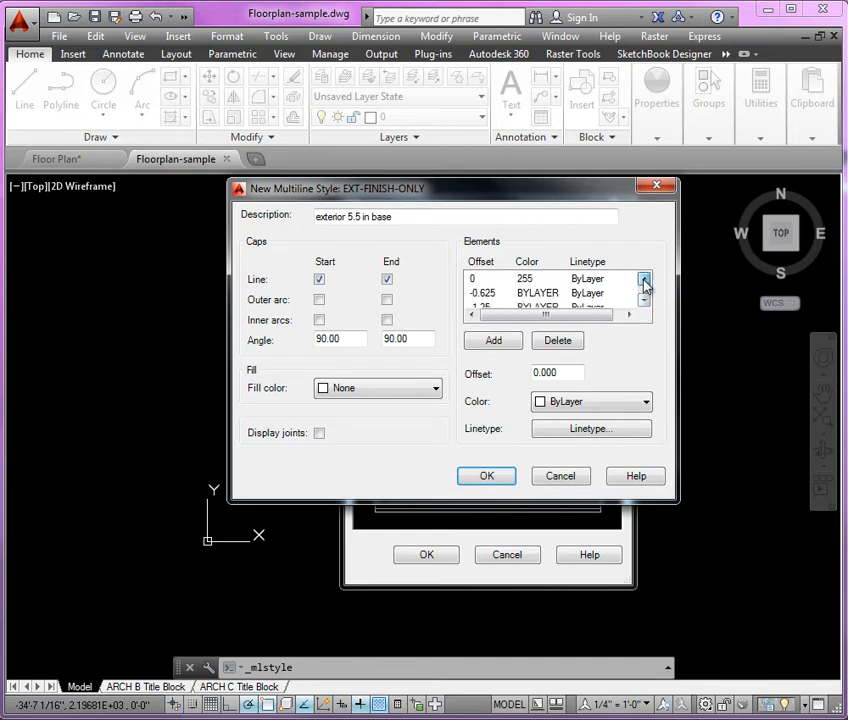
pyautogui.click(645, 279)
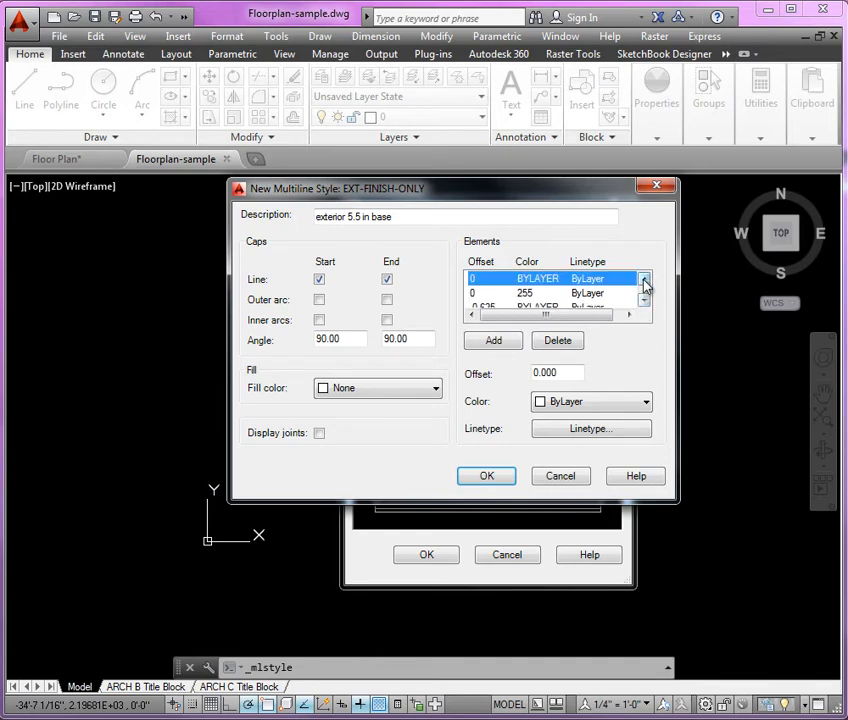
pyautogui.click(557, 341)
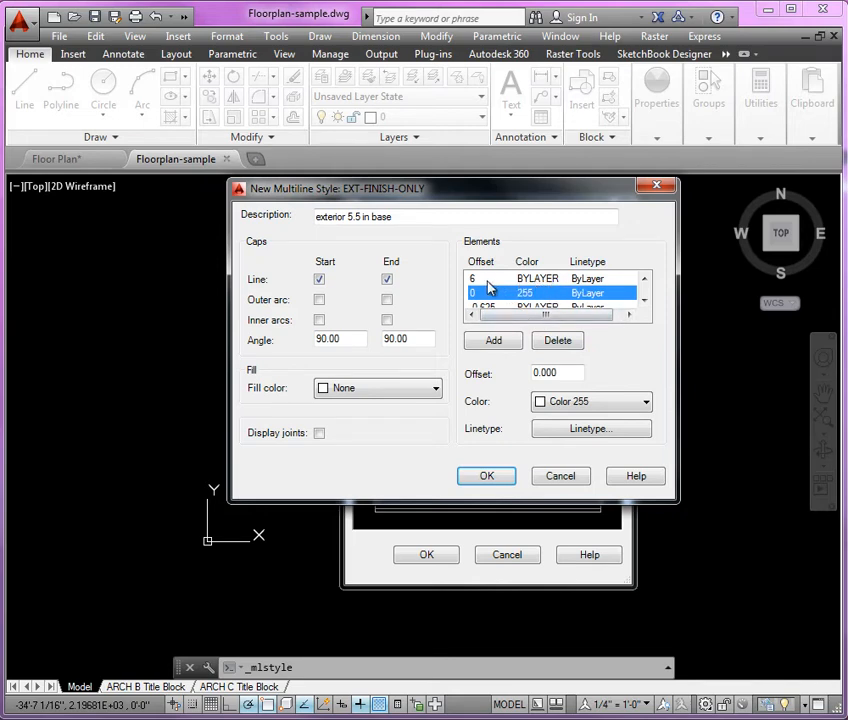
# Step: Check the element list of the EXT-FINISH-ONLY style and accept the style definition
pyautogui.click(530, 279)
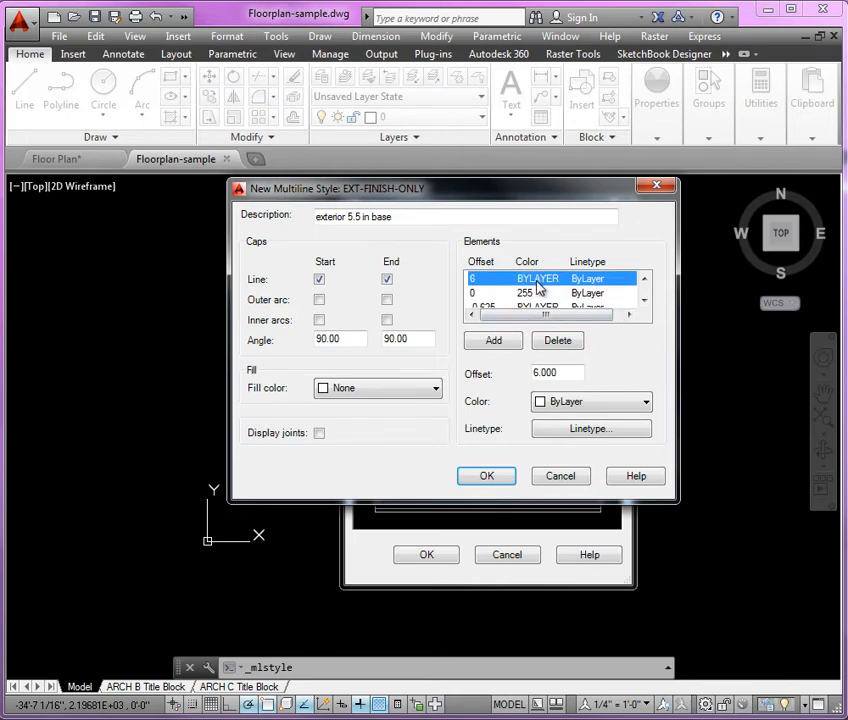
pyautogui.click(643, 303)
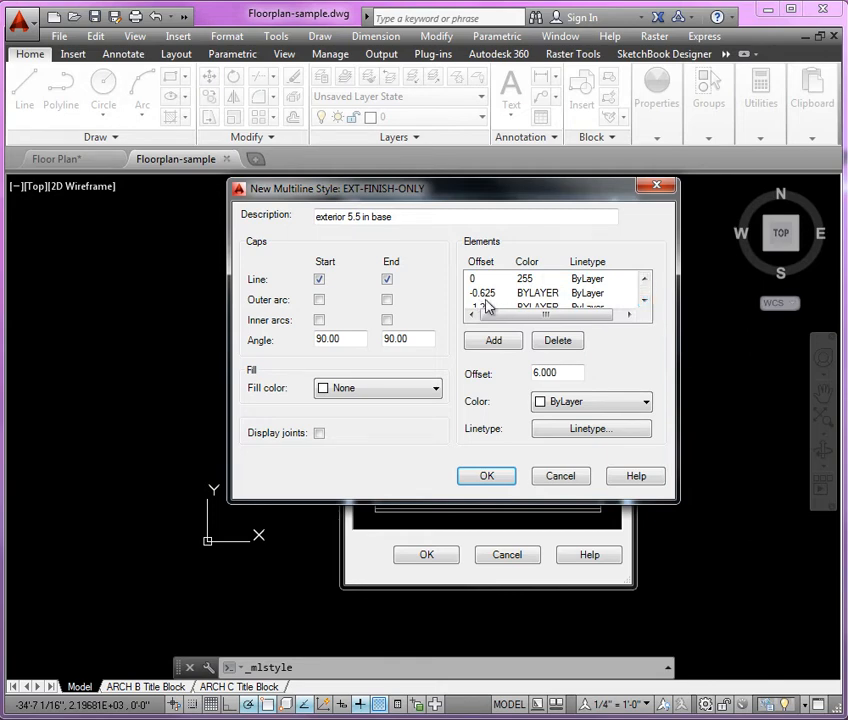
pyautogui.click(645, 303)
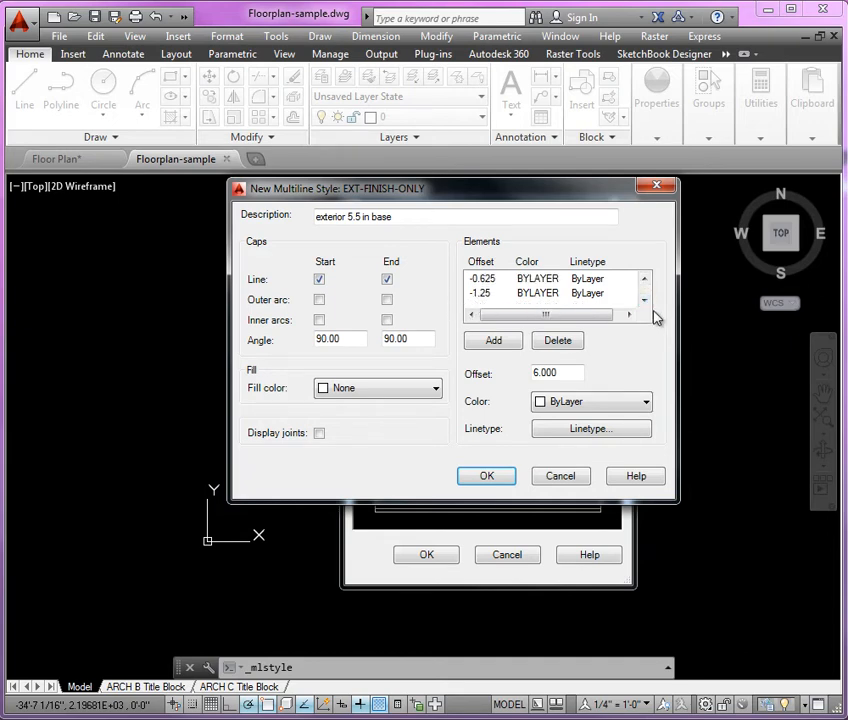
pyautogui.click(486, 476)
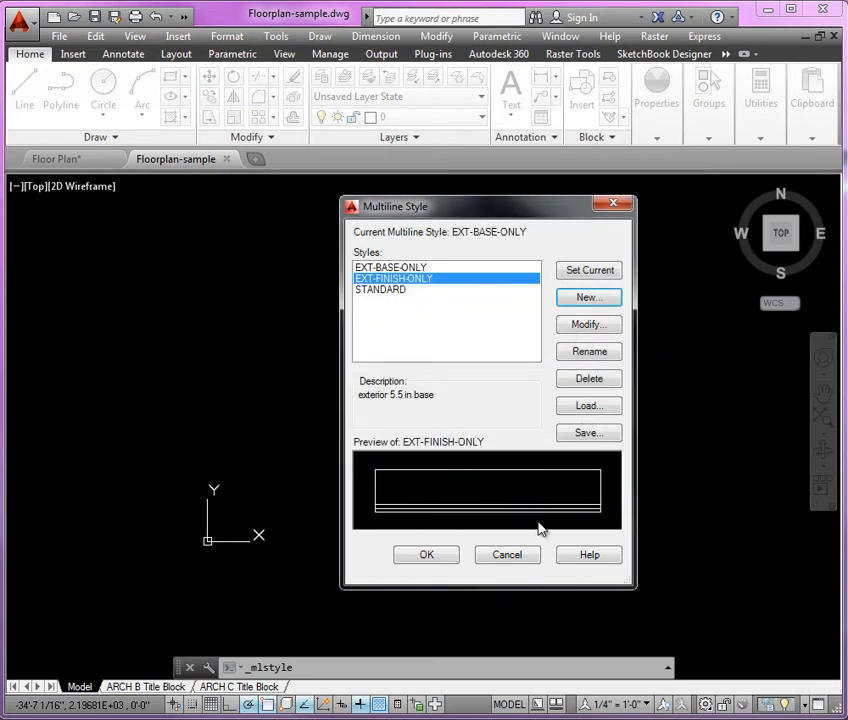
# Step: Compare the previews of EXT-BASE-ONLY and EXT-FINISH-ONLY, and make EXT-FINISH-ONLY the current multiline style
pyautogui.click(414, 270)
pyautogui.click(418, 280)
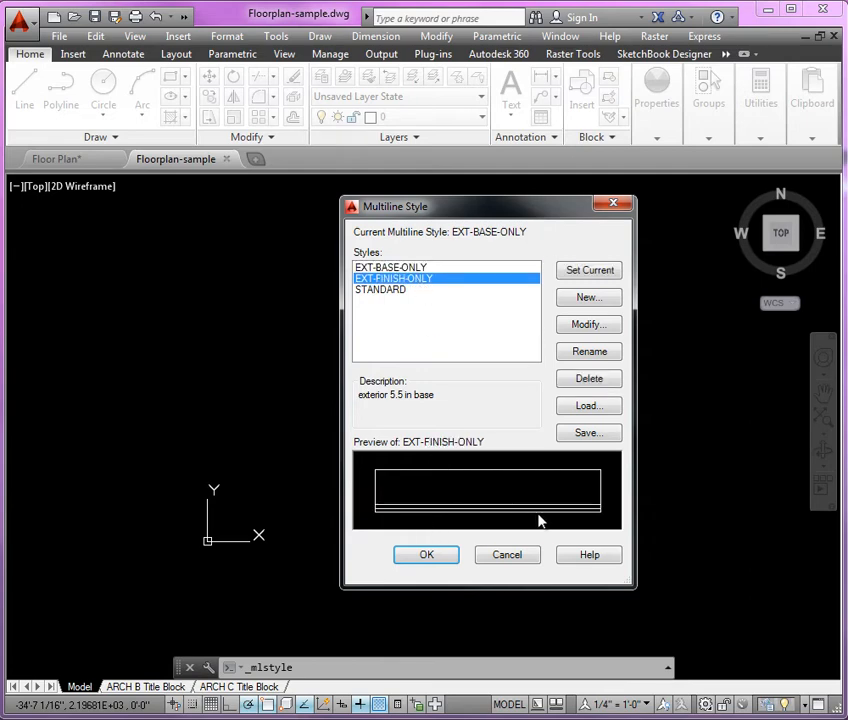
pyautogui.click(590, 270)
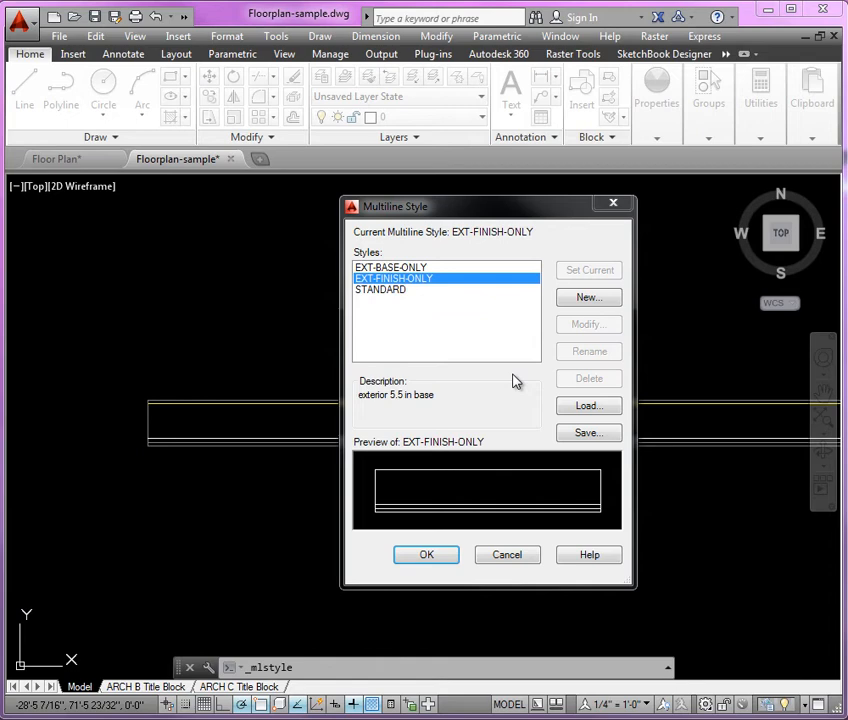
# Step: Start a new multiline style named INT-BASE-ONLY
pyautogui.click(587, 299)
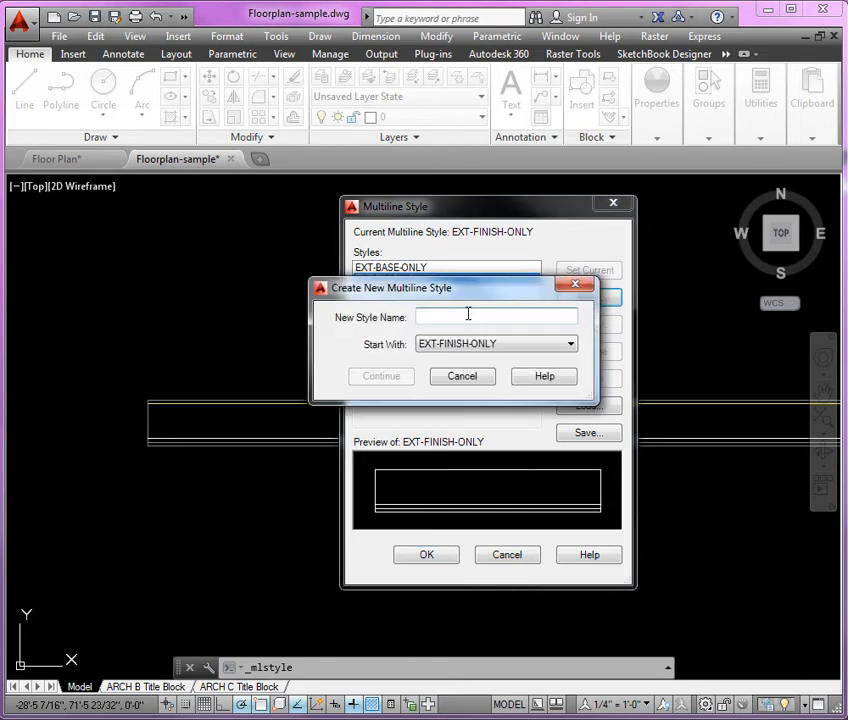
pyautogui.write('inm')
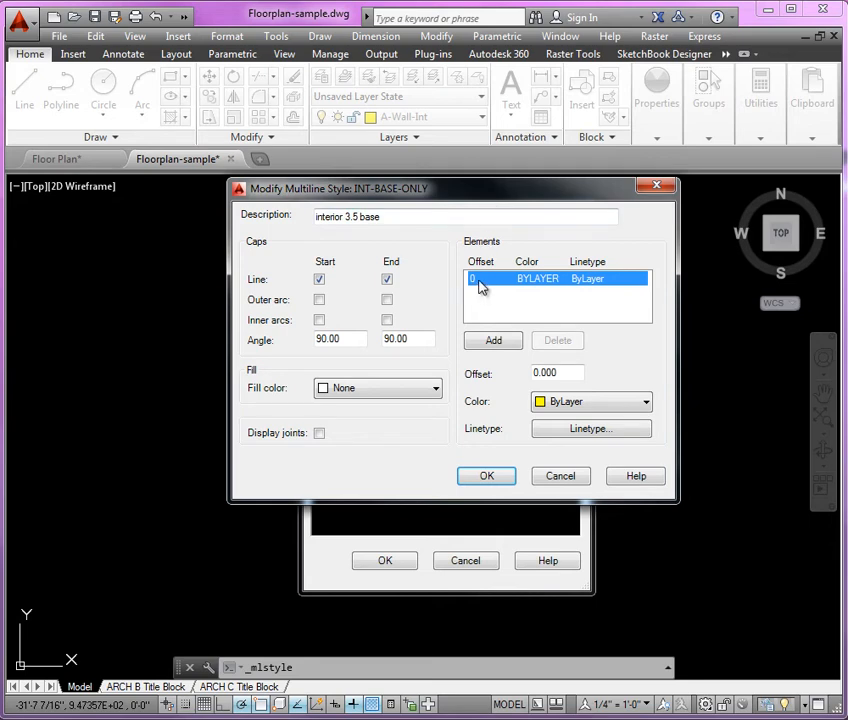
# Step: Set the zero-offset element of the INT-BASE-ONLY style to index color 255 with the CENTER linetype
pyautogui.click(601, 403)
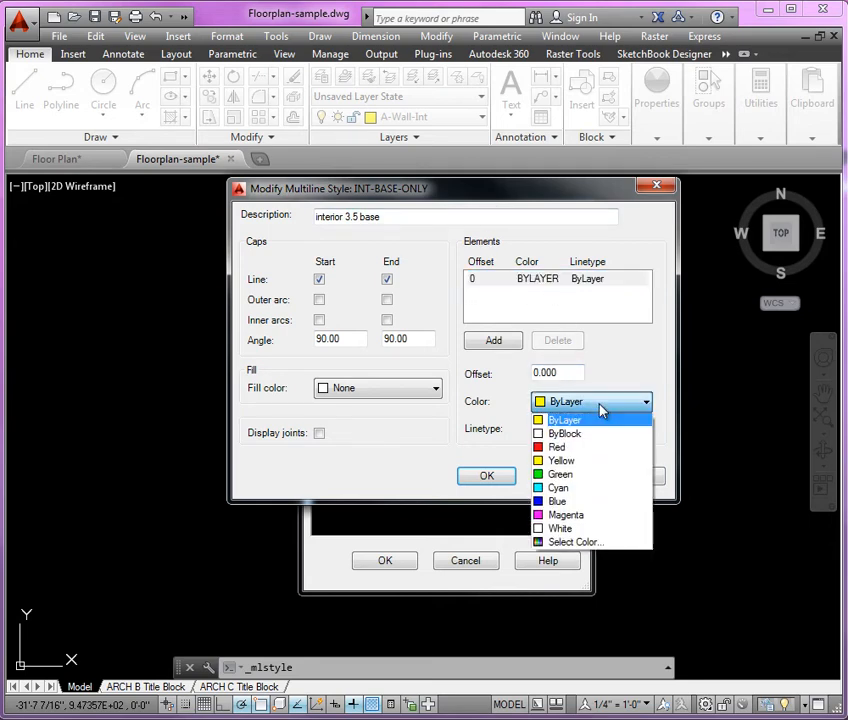
pyautogui.click(583, 545)
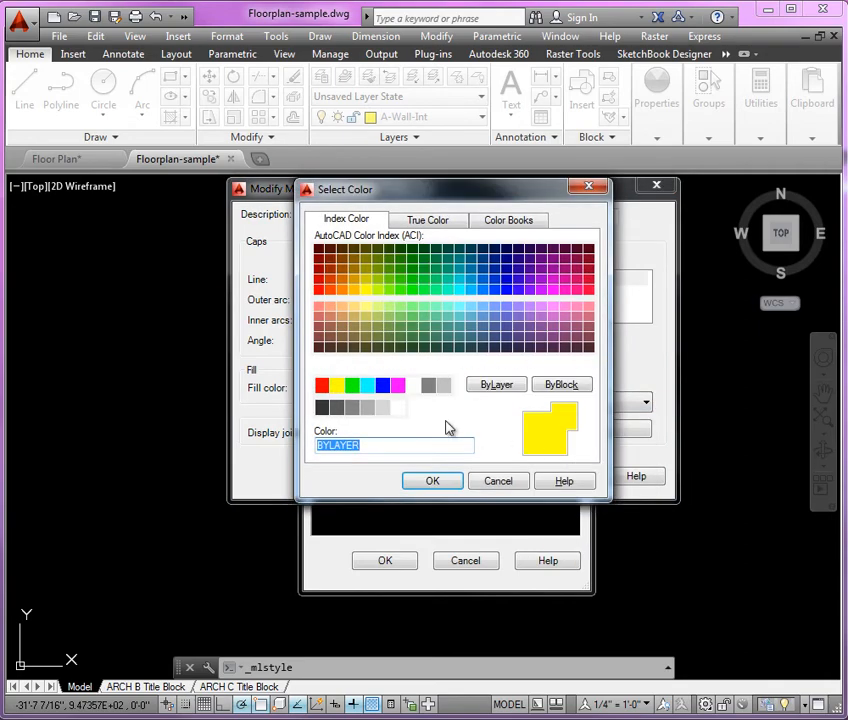
pyautogui.click(397, 407)
pyautogui.click(431, 483)
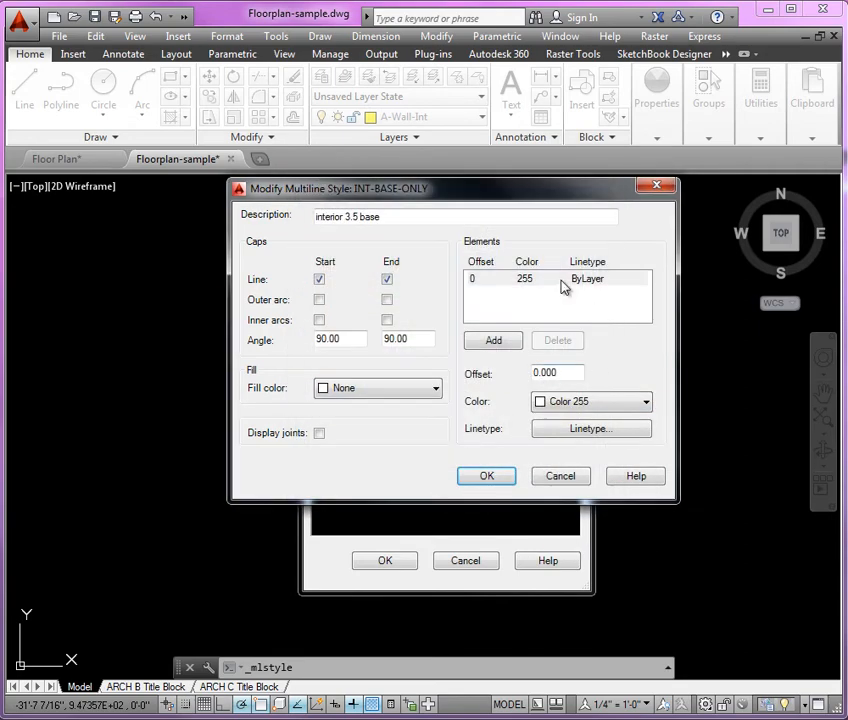
pyautogui.click(600, 429)
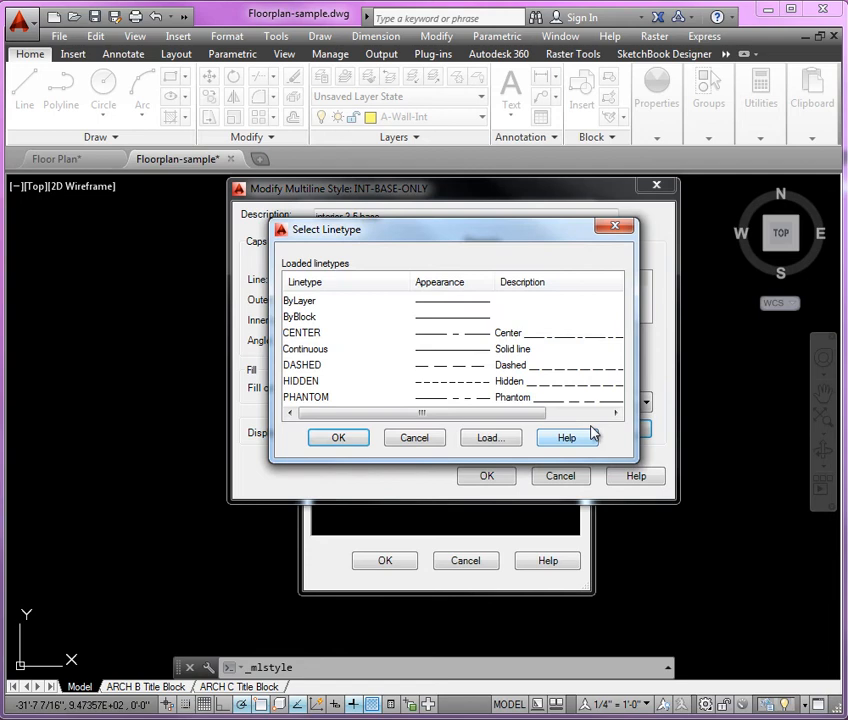
pyautogui.click(320, 334)
pyautogui.click(338, 438)
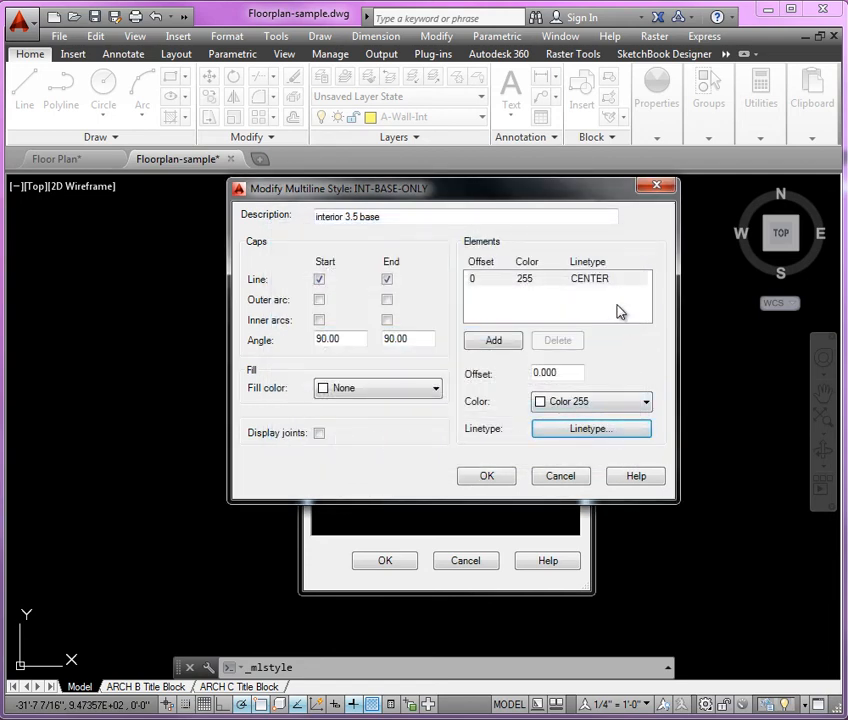
# Step: Add a ByLayer element with an offset of 1.75 to the INT-BASE-ONLY style
pyautogui.click(492, 342)
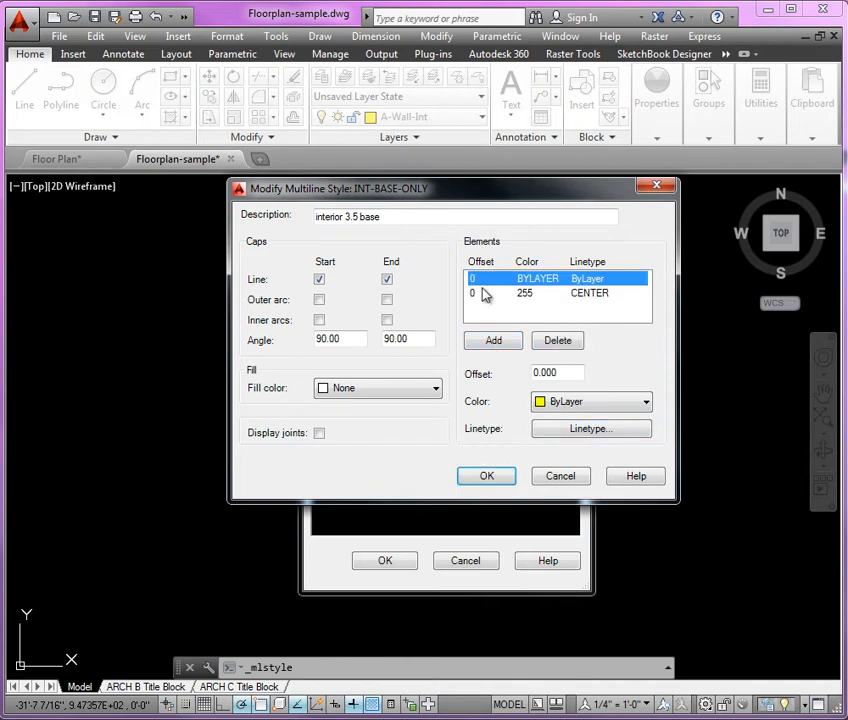
pyautogui.doubleClick(563, 374)
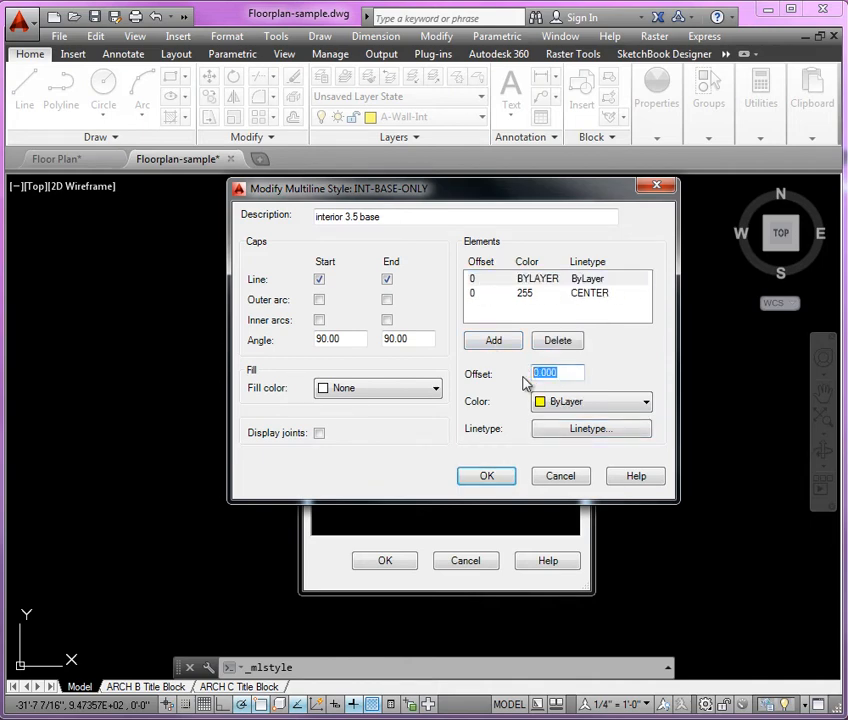
pyautogui.write('1.75')
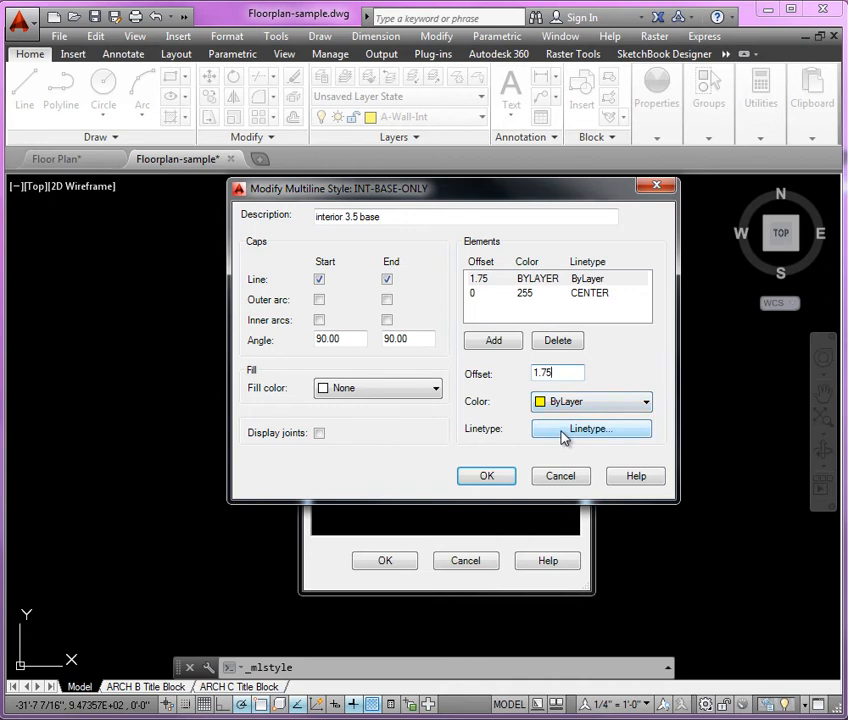
# Step: Add a ByLayer element with an offset of -1.75 to the INT-BASE-ONLY style and save the style
pyautogui.click(495, 343)
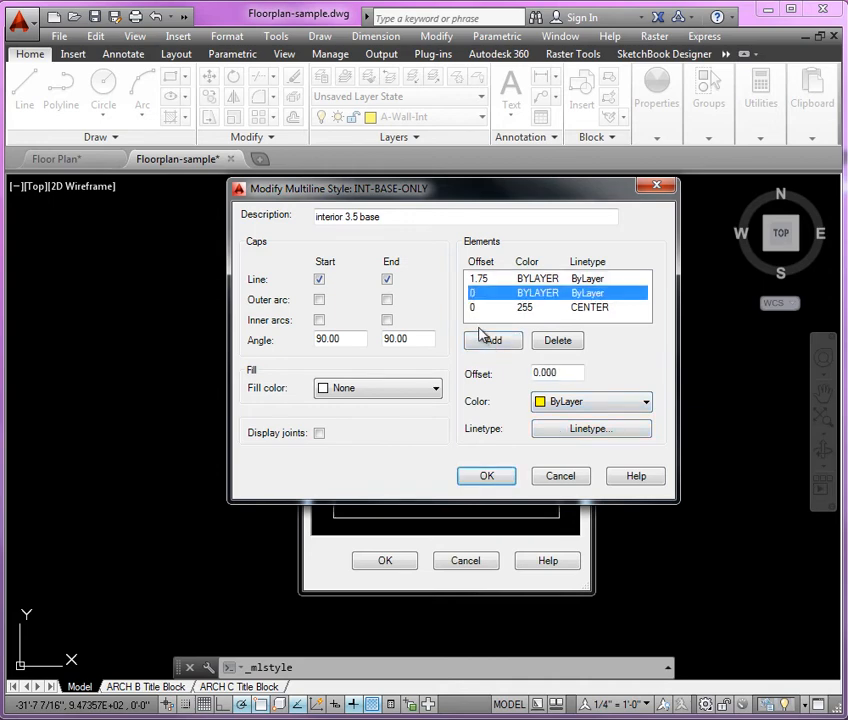
pyautogui.moveTo(566, 373); pyautogui.dragTo(521, 379)
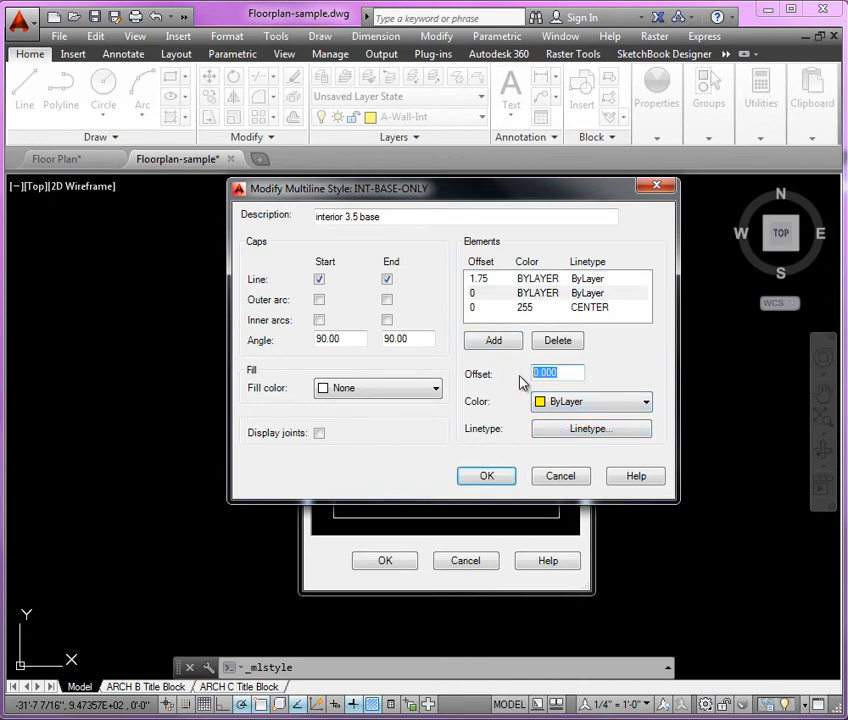
pyautogui.write('-1.75')
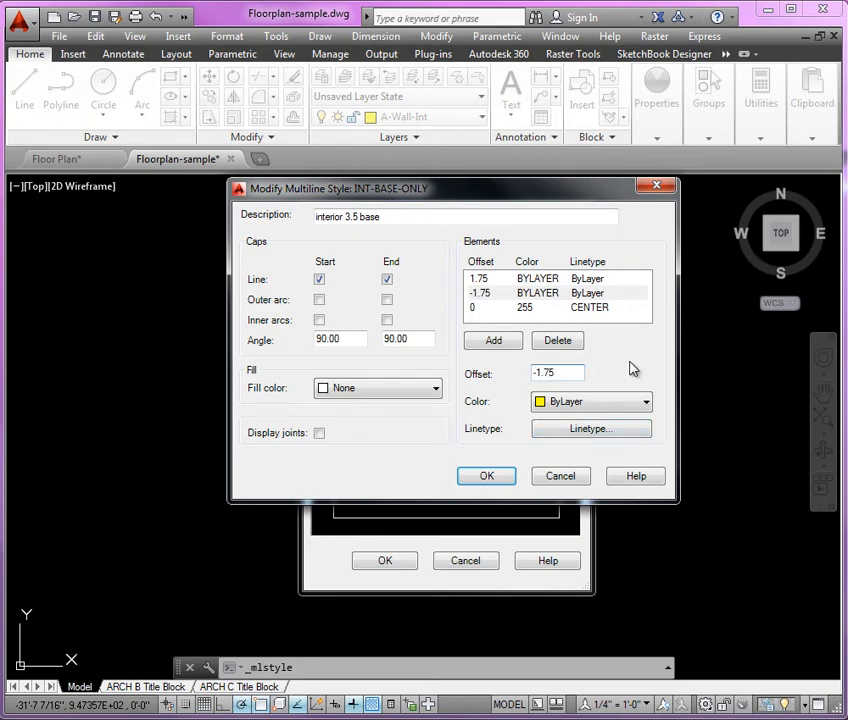
pyautogui.click(638, 321)
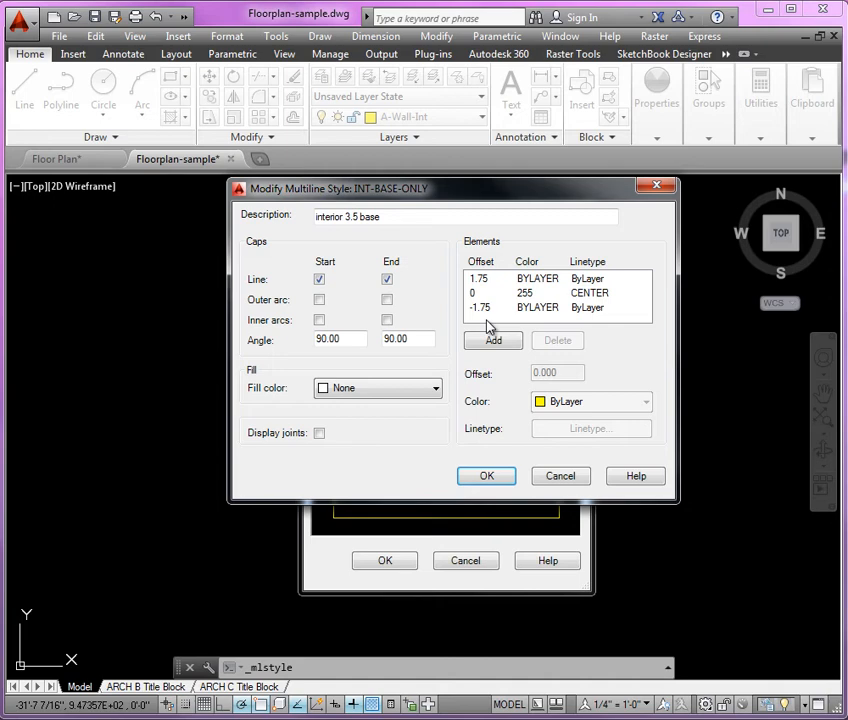
pyautogui.click(484, 477)
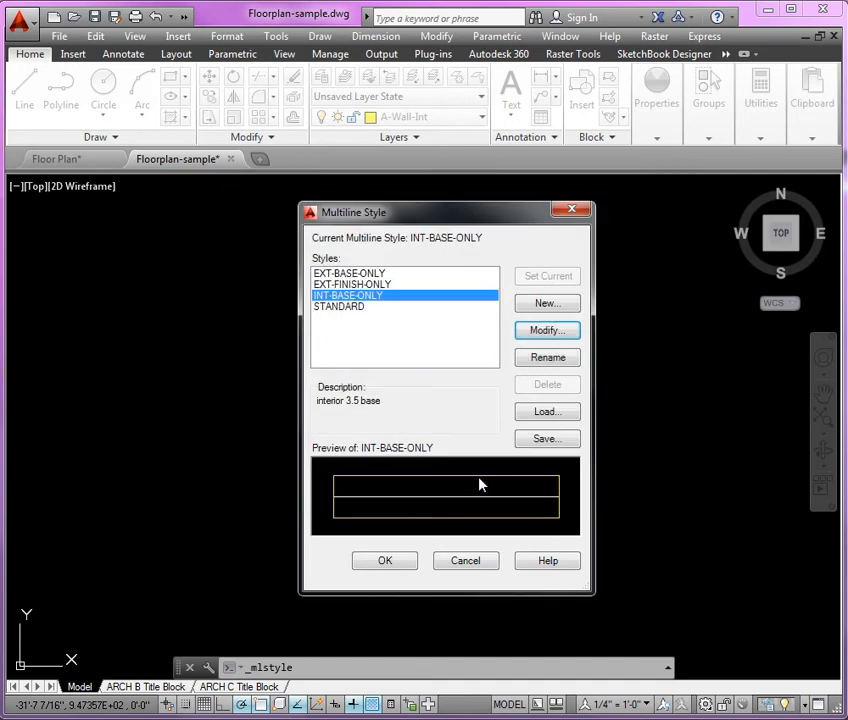
# Step: Start a new multiline style named INT-FINISH-ONLY based on INT-BASE-ONLY
pyautogui.click(555, 308)
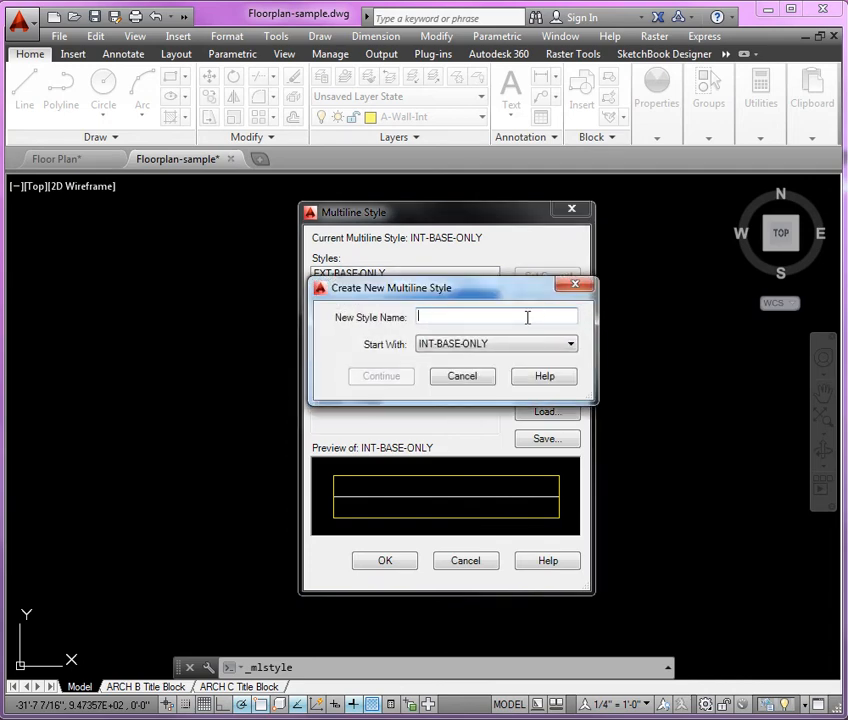
pyautogui.write('int-finish-')
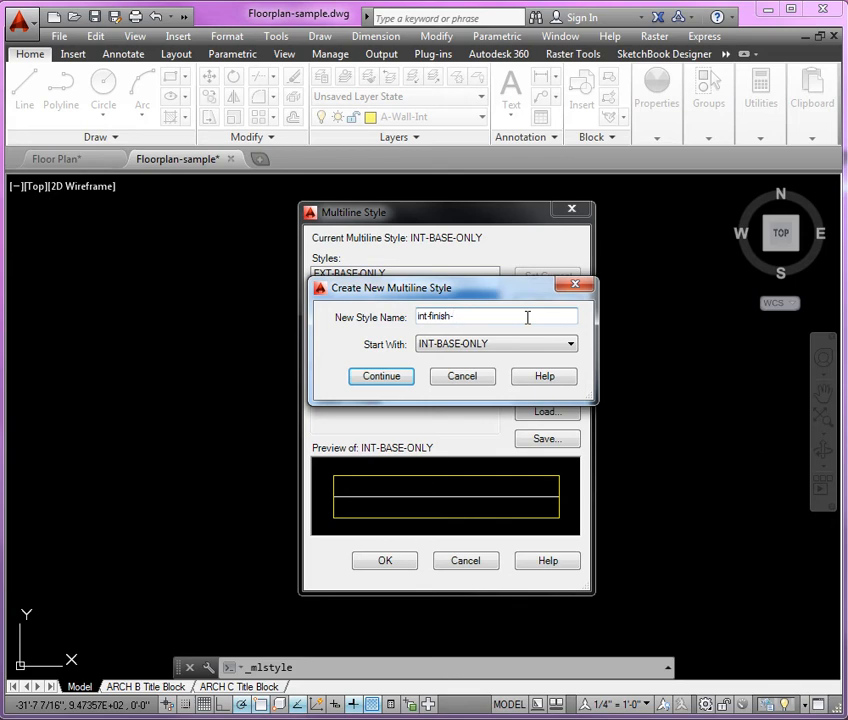
pyautogui.write('only')
pyautogui.click(403, 377)
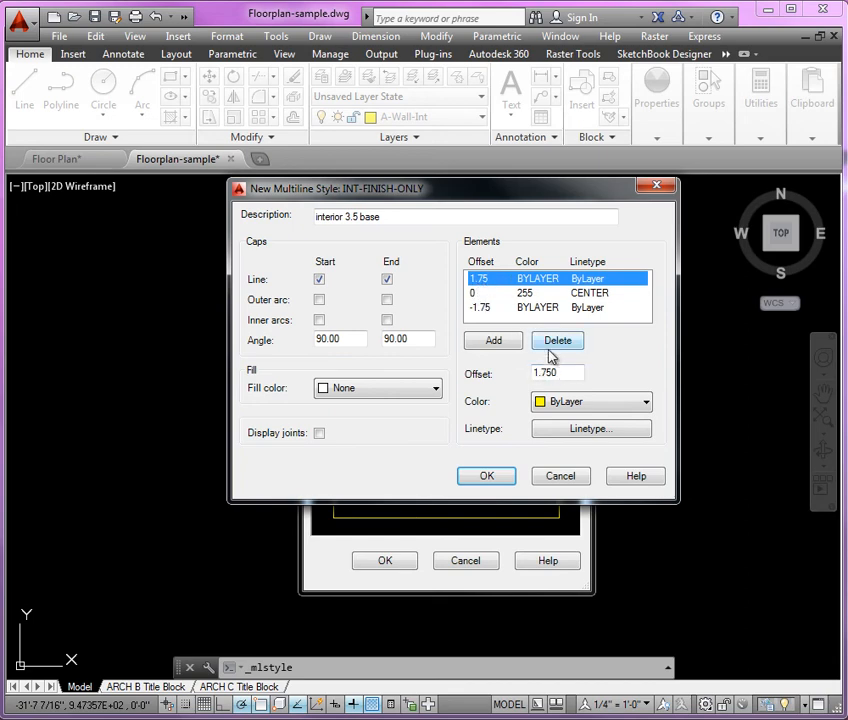
# Step: Set the two outer element offsets of the INT-FINISH-ONLY style to 2.25 and -2.25
pyautogui.moveTo(560, 373); pyautogui.dragTo(507, 377)
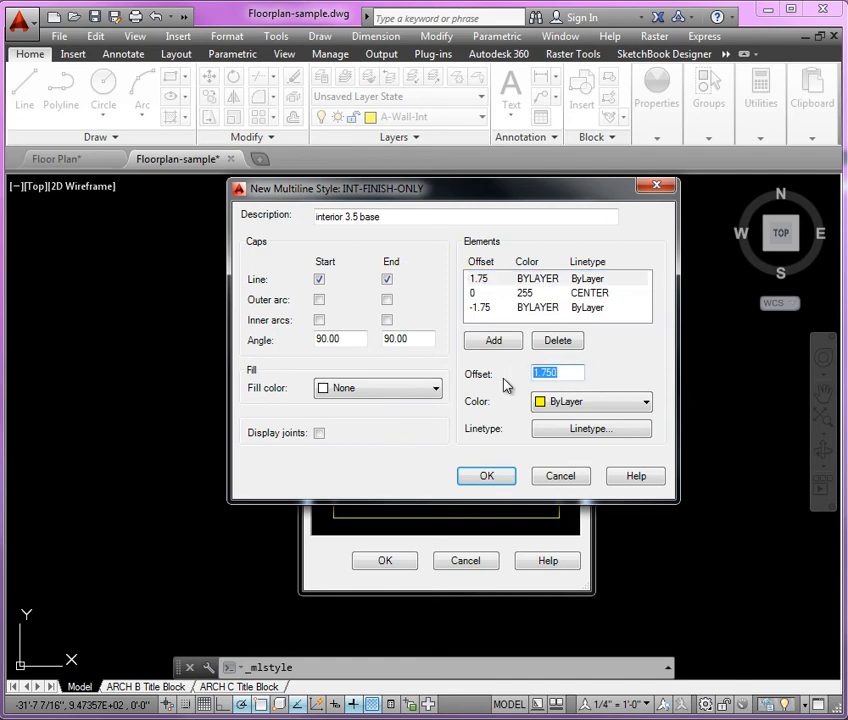
pyautogui.write('2.25')
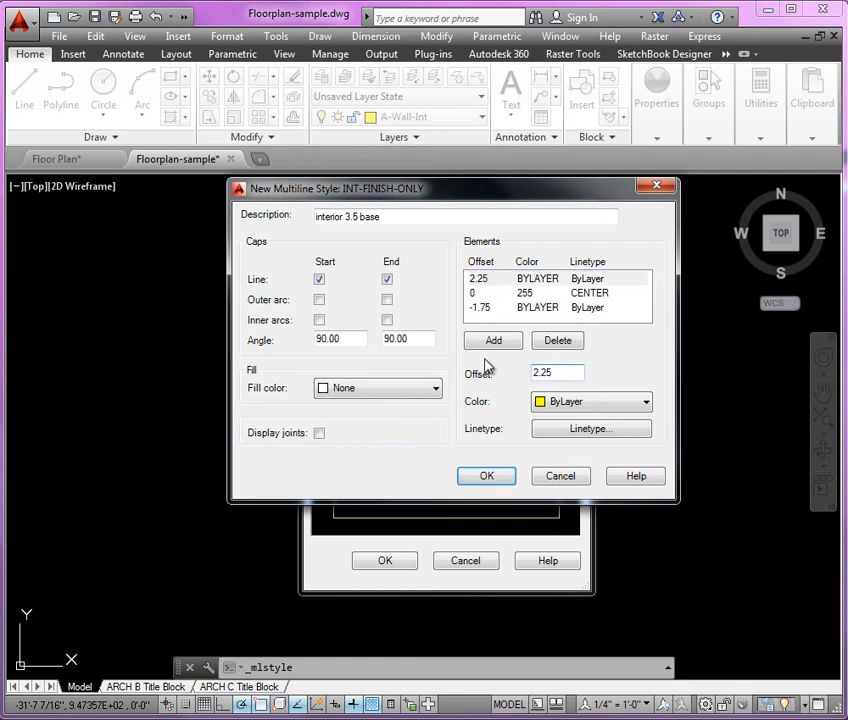
pyautogui.click(492, 308)
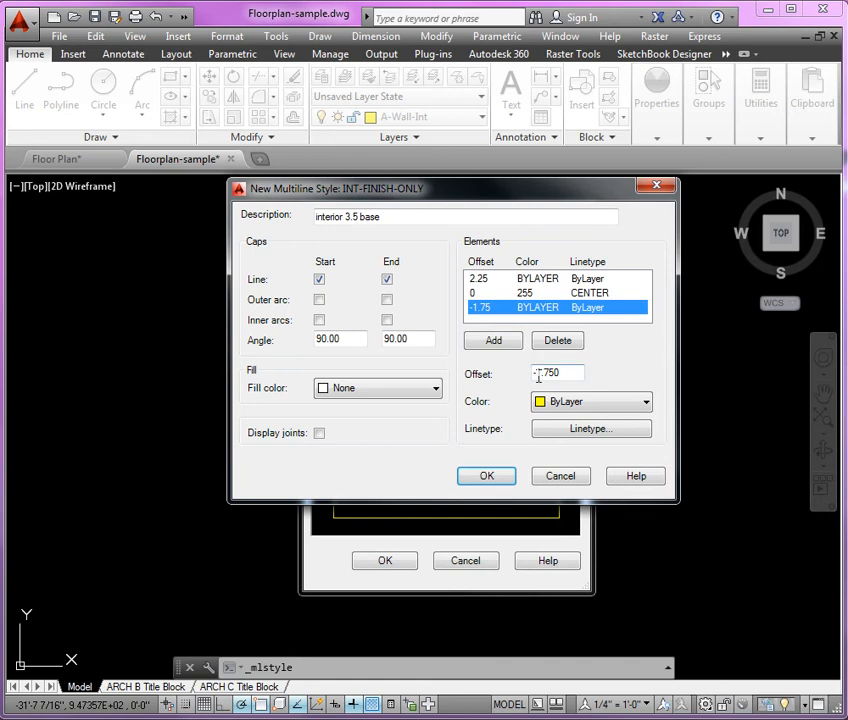
pyautogui.moveTo(538, 376); pyautogui.dragTo(574, 379)
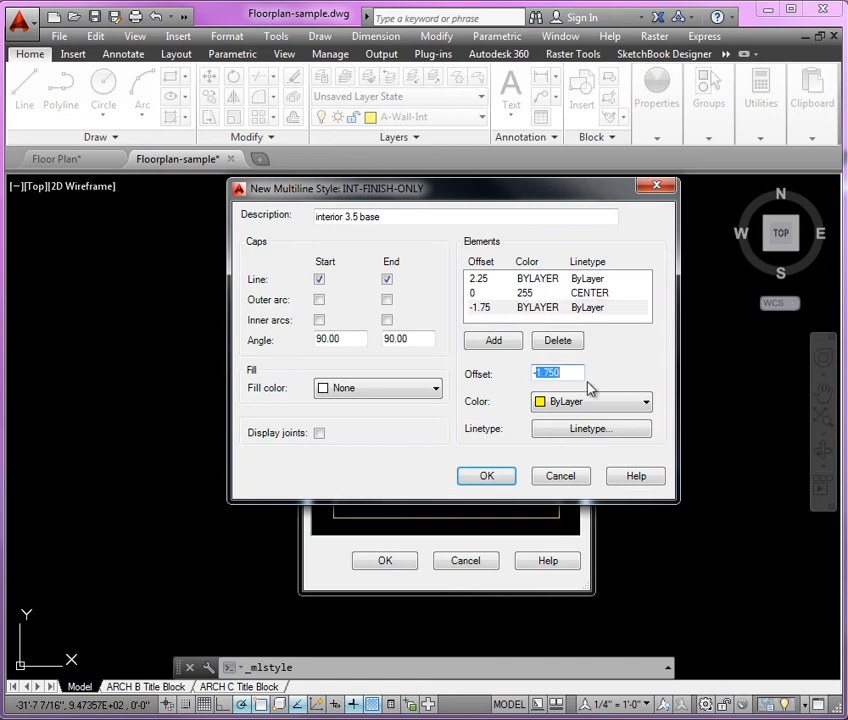
pyautogui.write('-2.25')
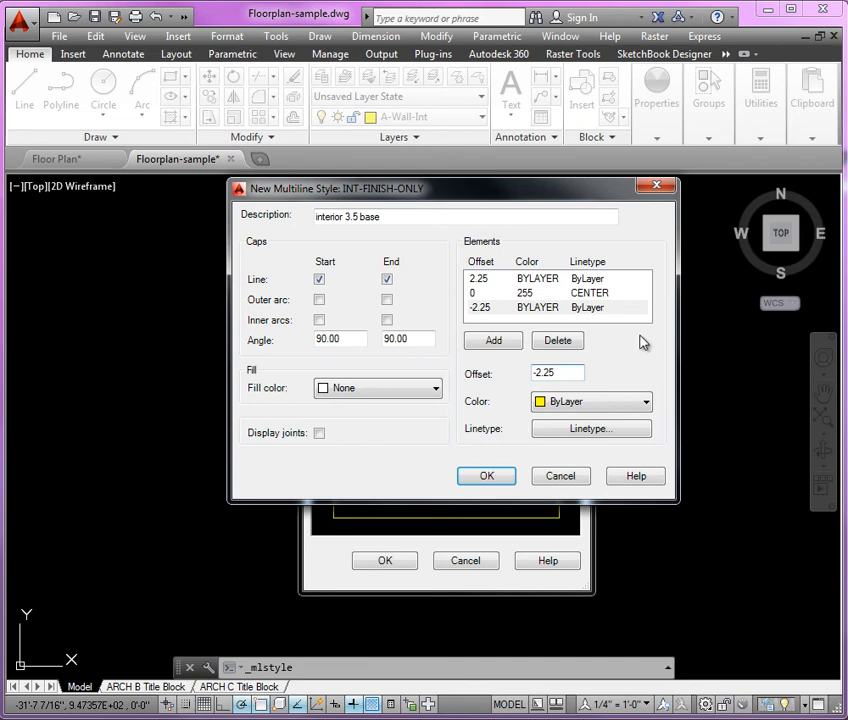
# Step: Change the INT-FINISH-ONLY description to "interior 3.5 finsih", save the style and close the multiline style manager
pyautogui.doubleClick(366, 218)
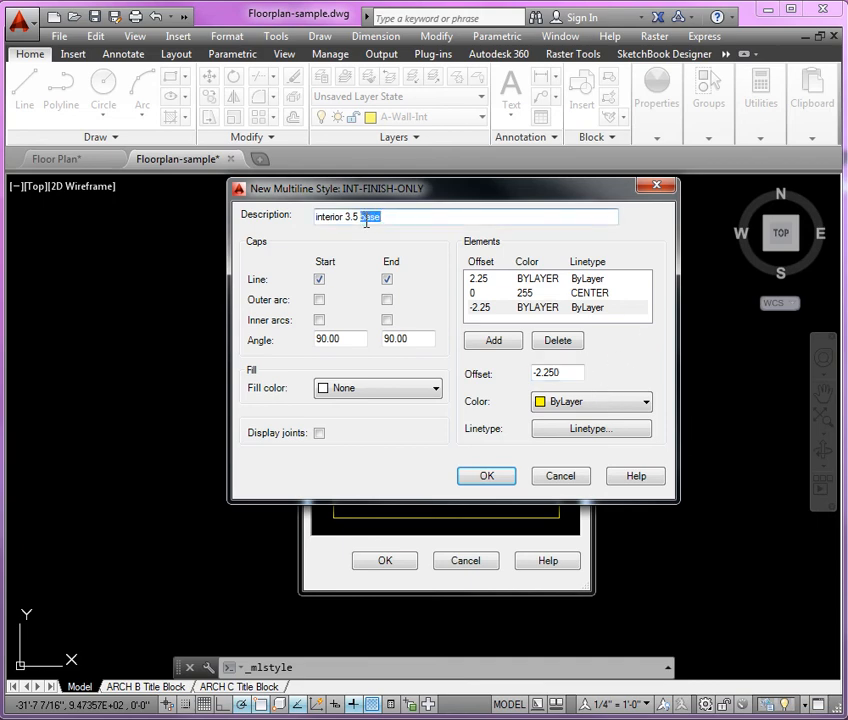
pyautogui.write('finish')
pyautogui.click(484, 476)
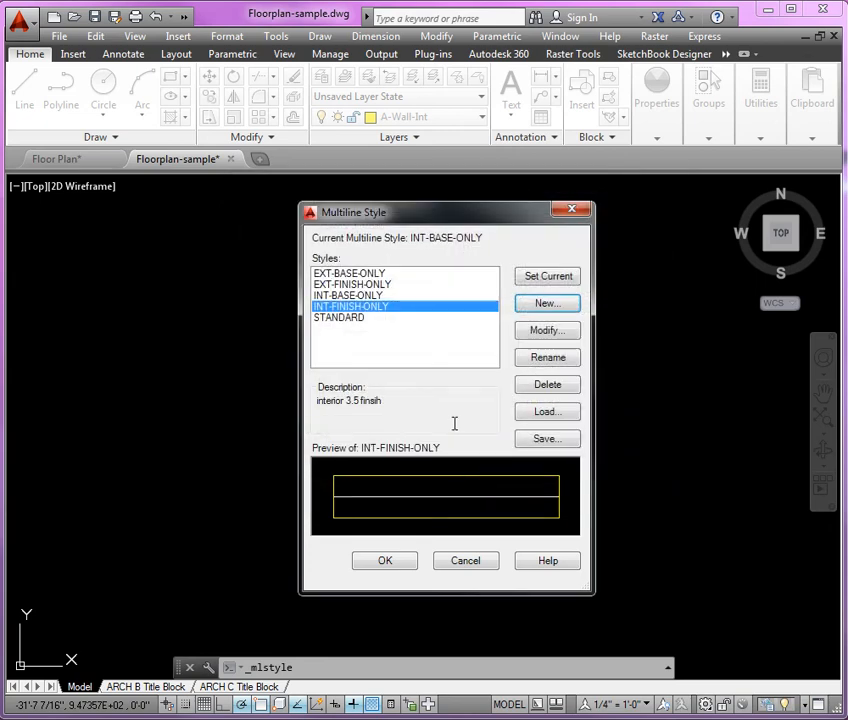
pyautogui.click(390, 560)
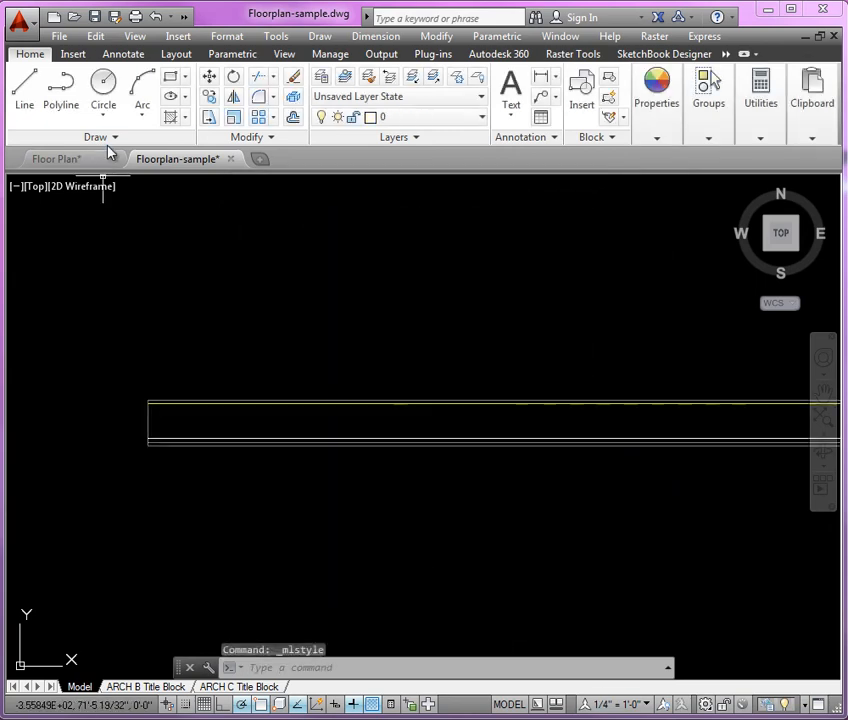
# Step: Make EXT-BASE-ONLY the current multiline style
pyautogui.click(108, 140)
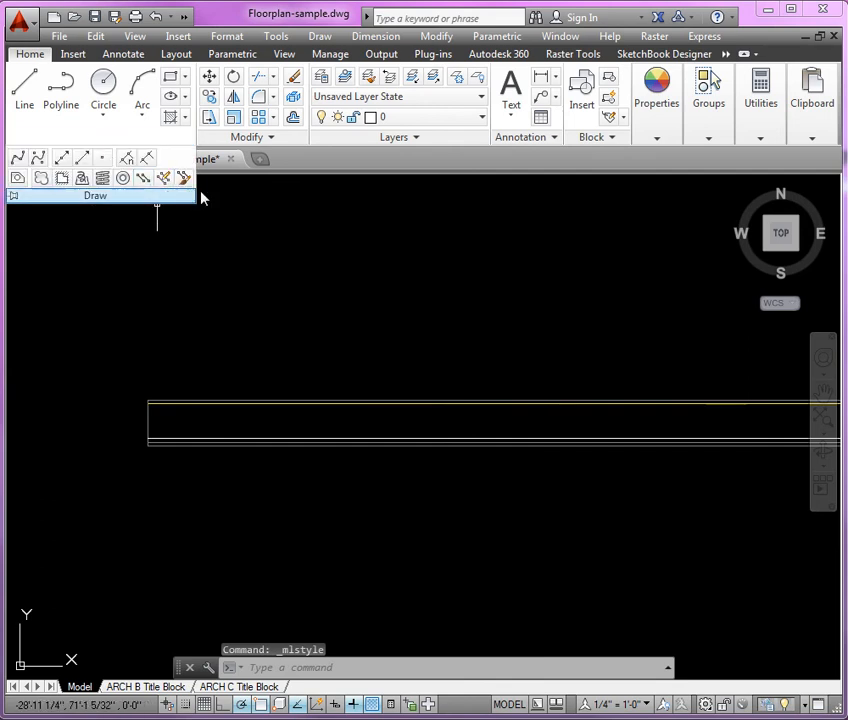
pyautogui.click(145, 180)
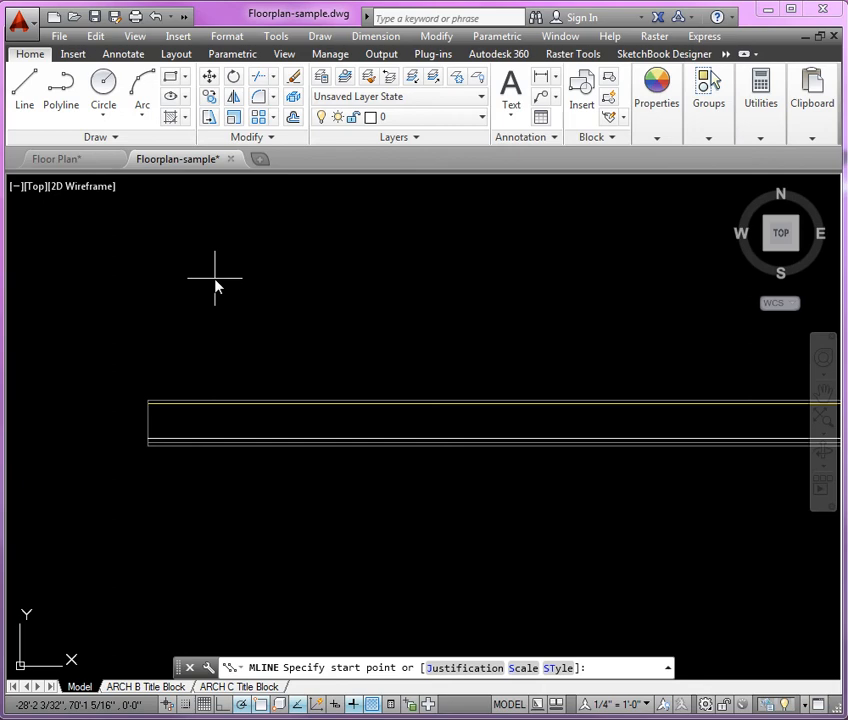
pyautogui.click(113, 138)
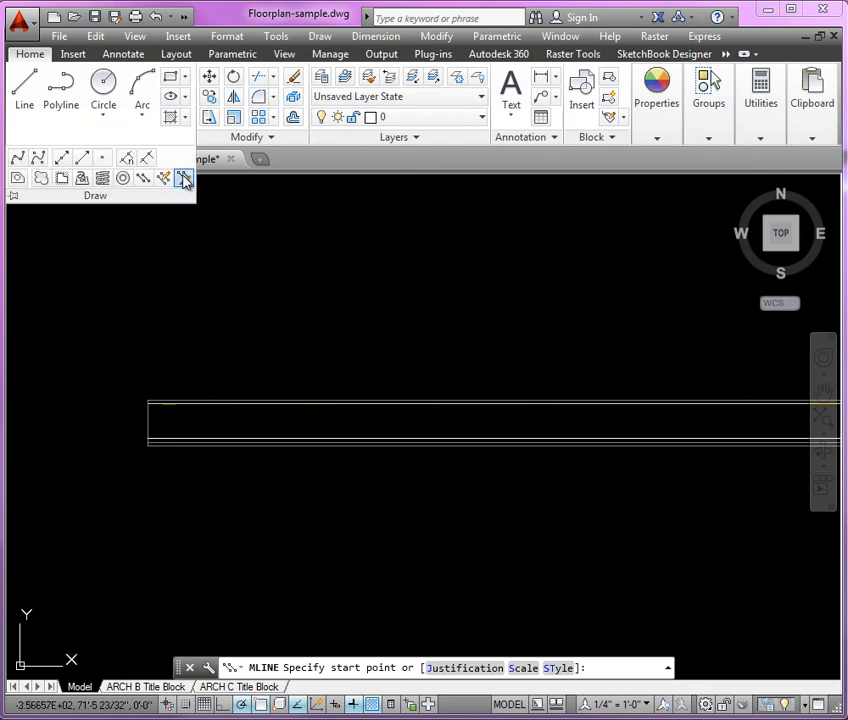
pyautogui.click(184, 178)
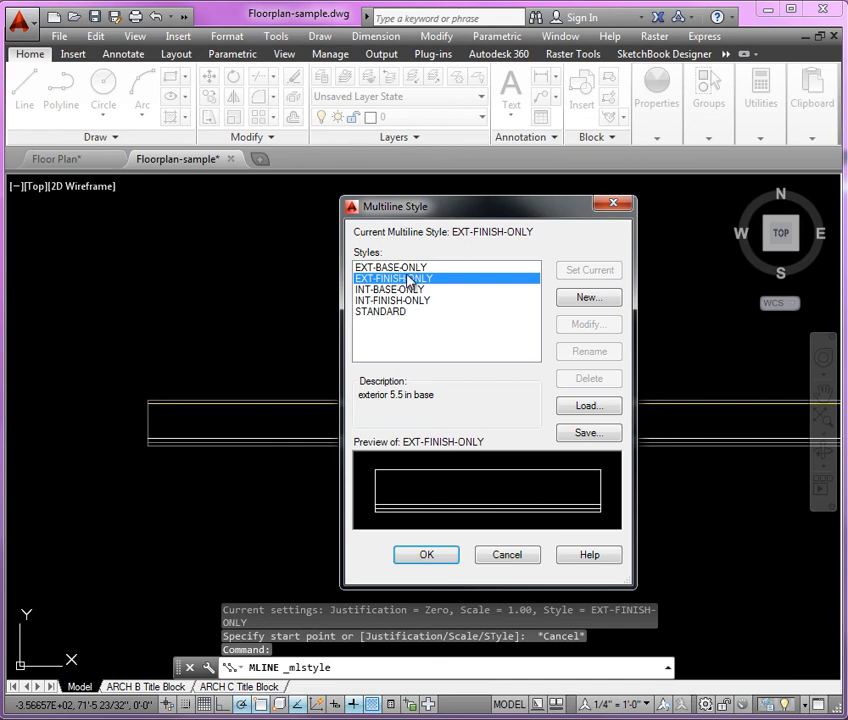
pyautogui.click(405, 267)
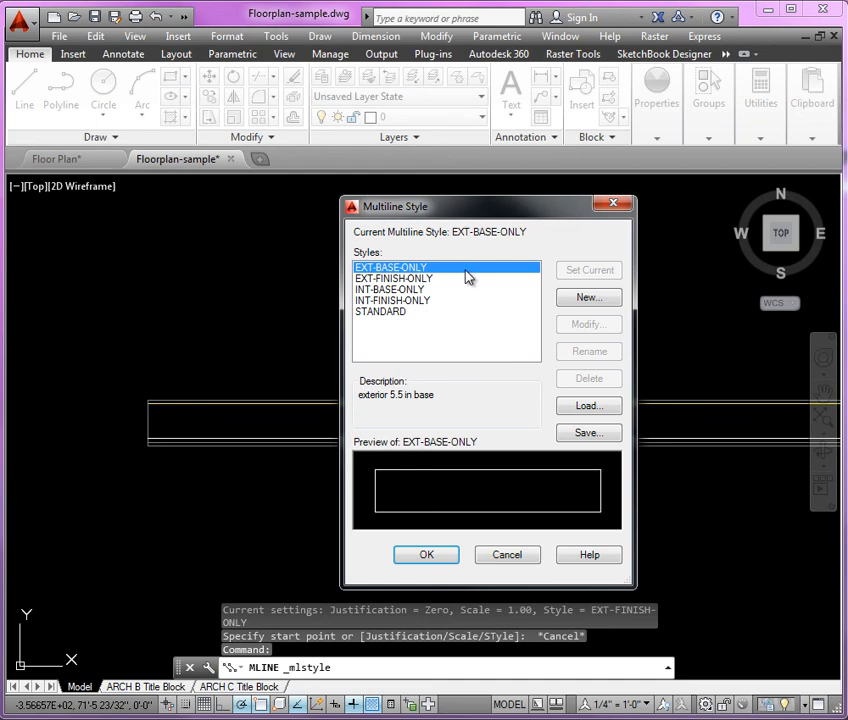
pyautogui.click(429, 554)
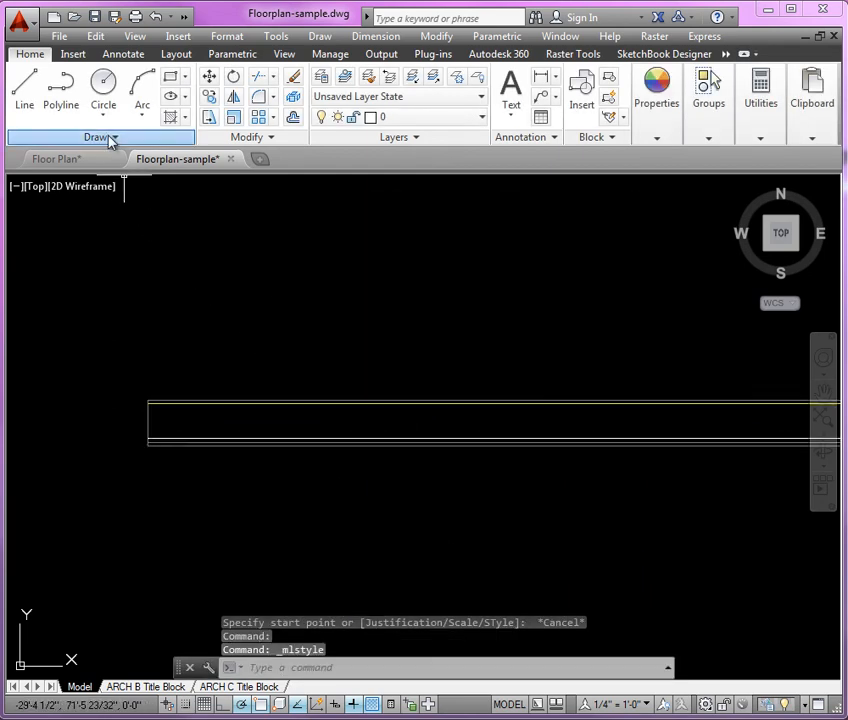
# Step: Draw an L-shaped multiline above the existing sample wall, about 6'-7" to the right and then about 4' upward
pyautogui.click(112, 138)
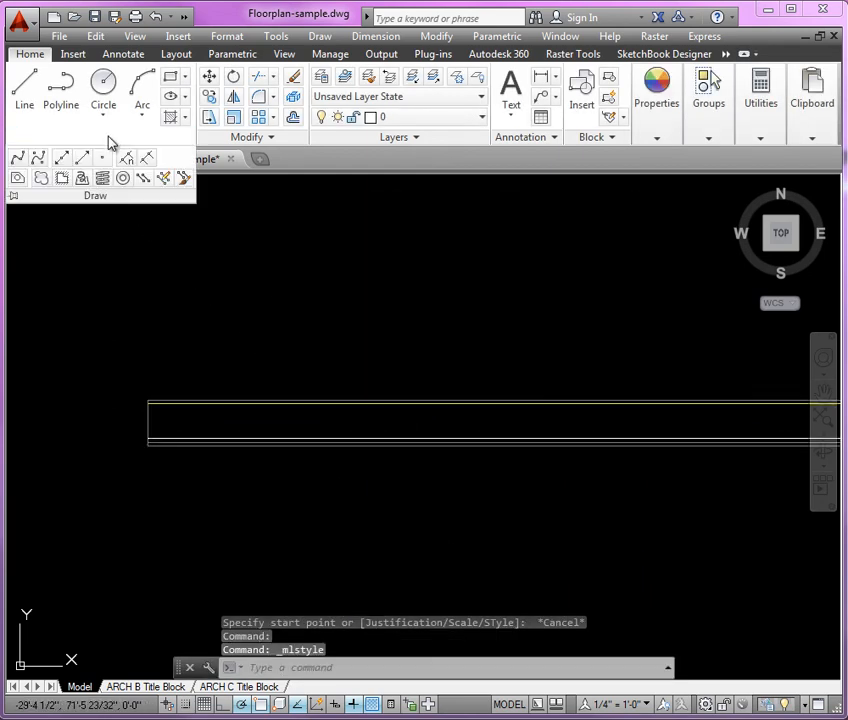
pyautogui.click(145, 190)
pyautogui.scroll(-2, 191, 369)
pyautogui.moveTo(220, 303); pyautogui.dragTo(222, 397, button='middle')
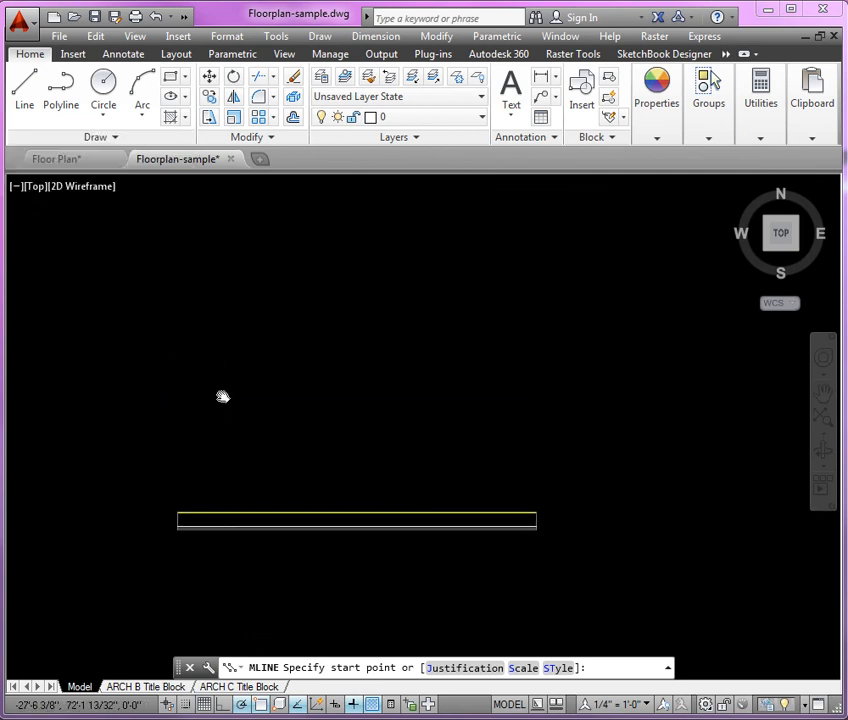
pyautogui.scroll(2, 208, 366)
pyautogui.click(161, 405)
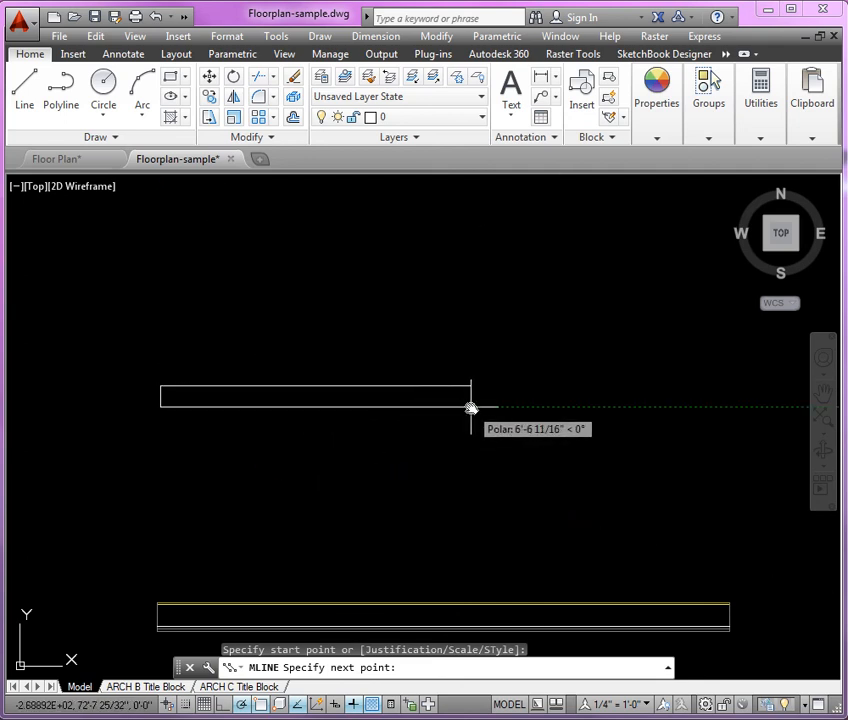
pyautogui.click(469, 406)
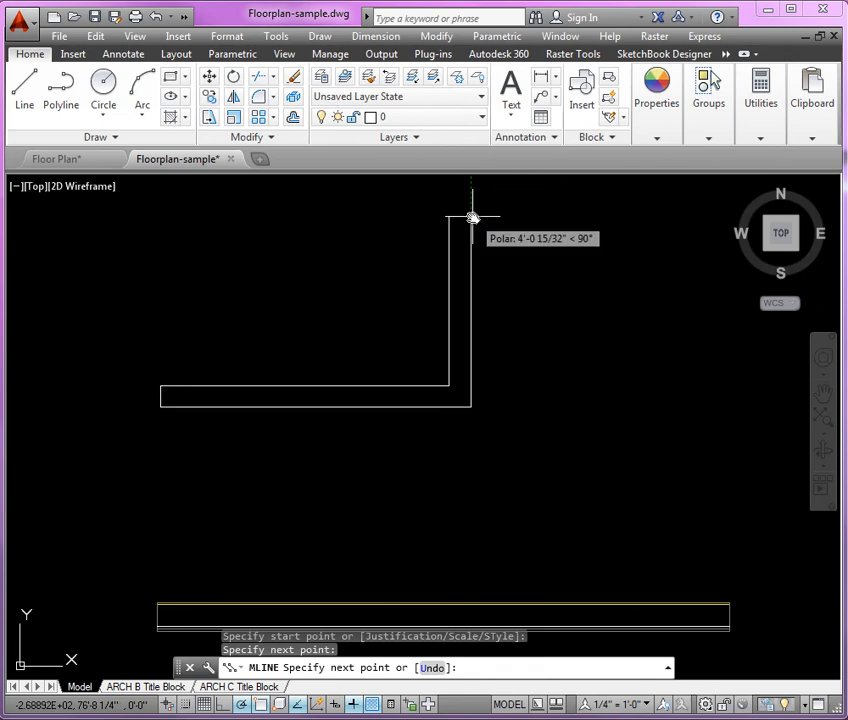
pyautogui.click(473, 216)
pyautogui.press('Return')
pyautogui.moveTo(562, 377); pyautogui.dragTo(585, 380, button='middle')
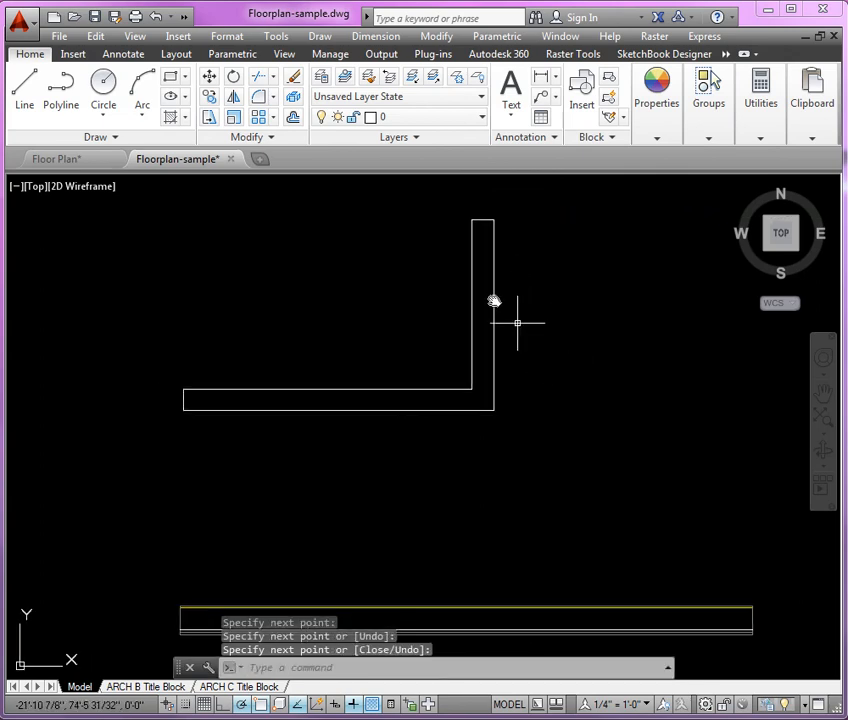
# Step: Move the L-shaped multiline to the A-Wall-Ext layer and deselect it
pyautogui.click(401, 424)
pyautogui.click(386, 383)
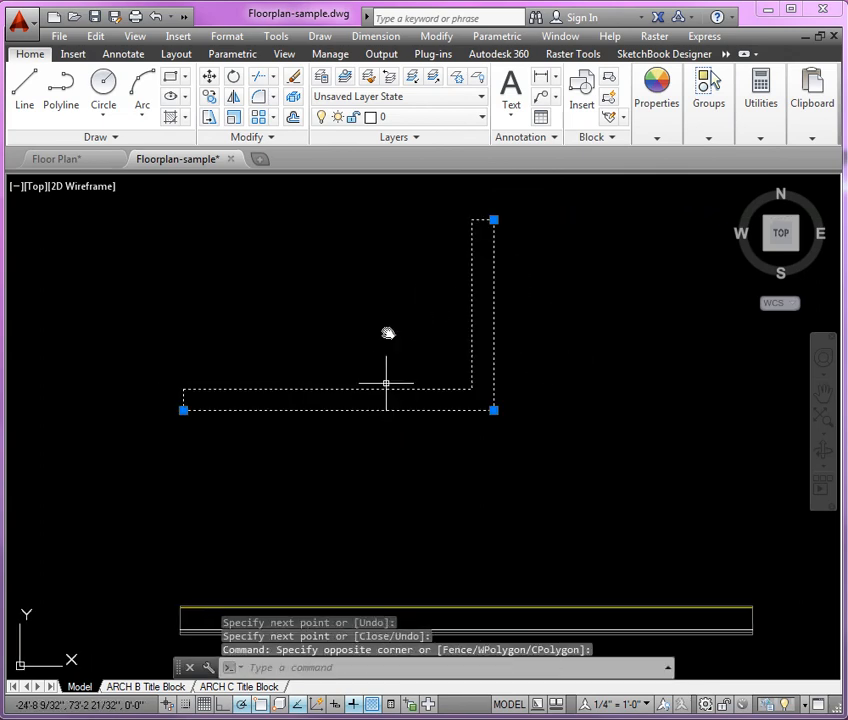
pyautogui.click(435, 118)
pyautogui.scroll(-2, 413, 568)
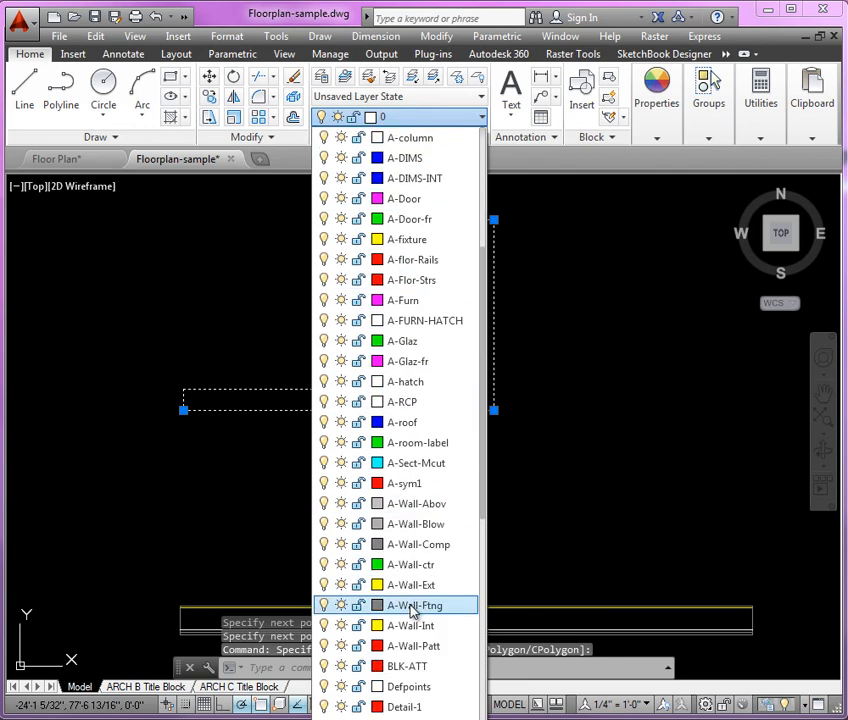
pyautogui.click(454, 589)
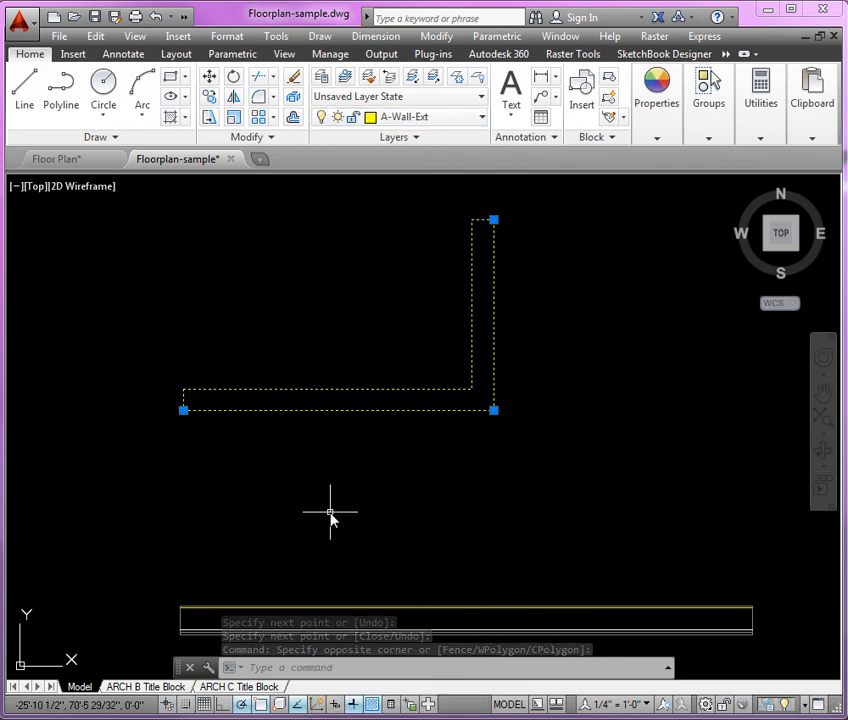
pyautogui.press('Escape')
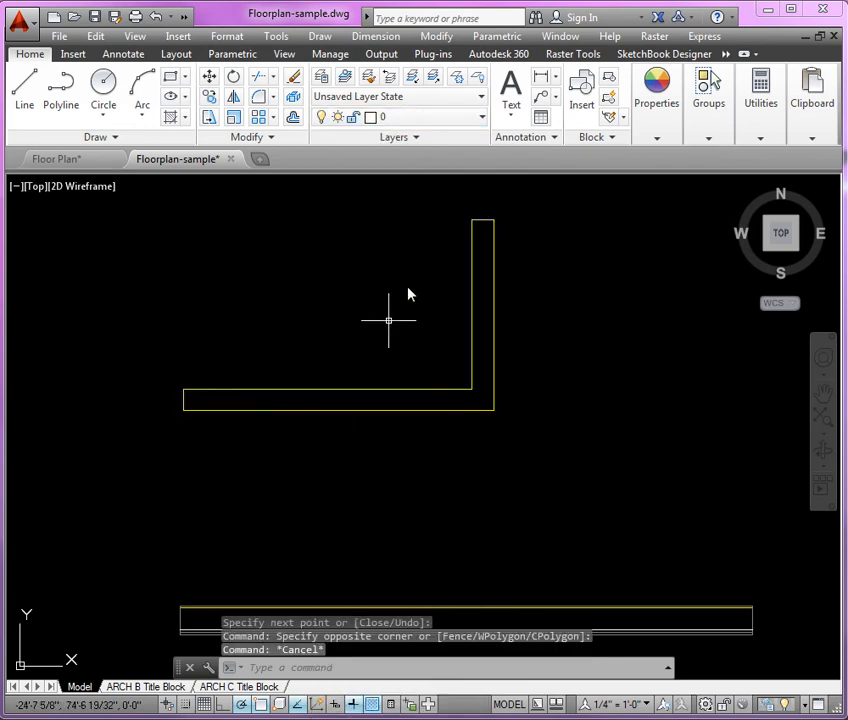
# Step: Make A-Wall-Comp the current layer and EXT-FINISH-ONLY the current multiline style
pyautogui.click(445, 119)
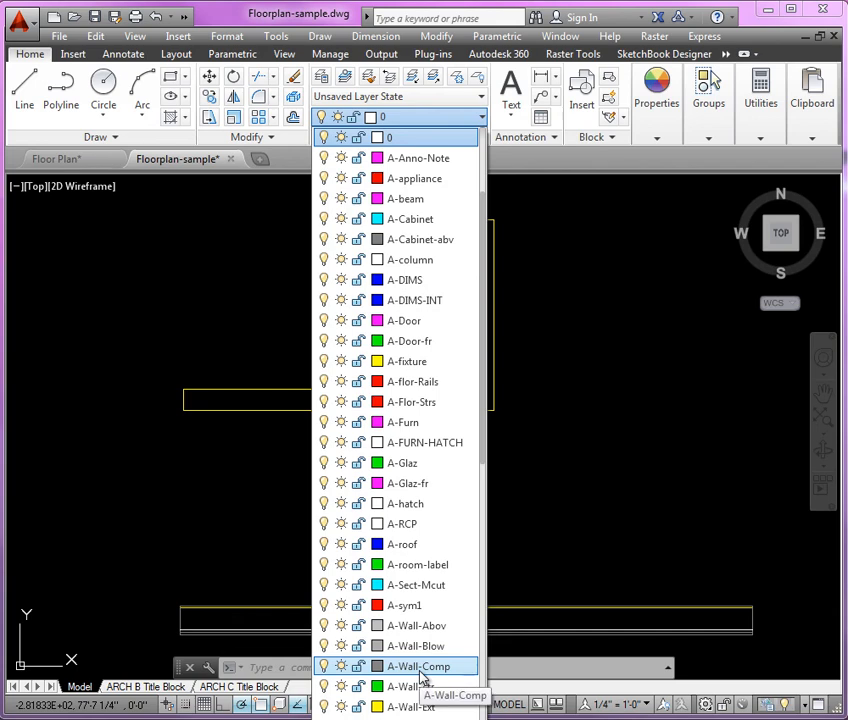
pyautogui.click(420, 676)
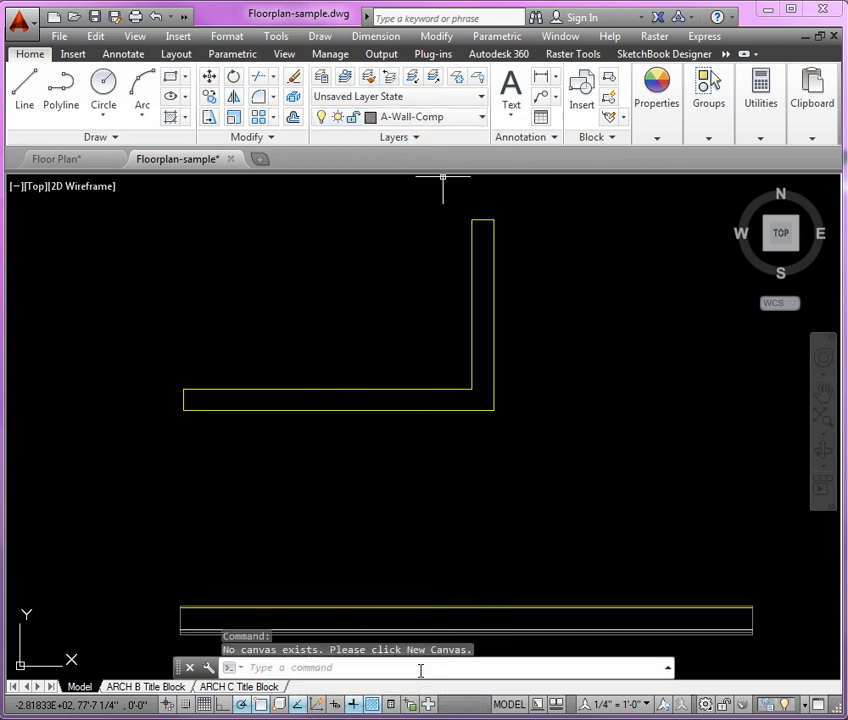
pyautogui.click(114, 138)
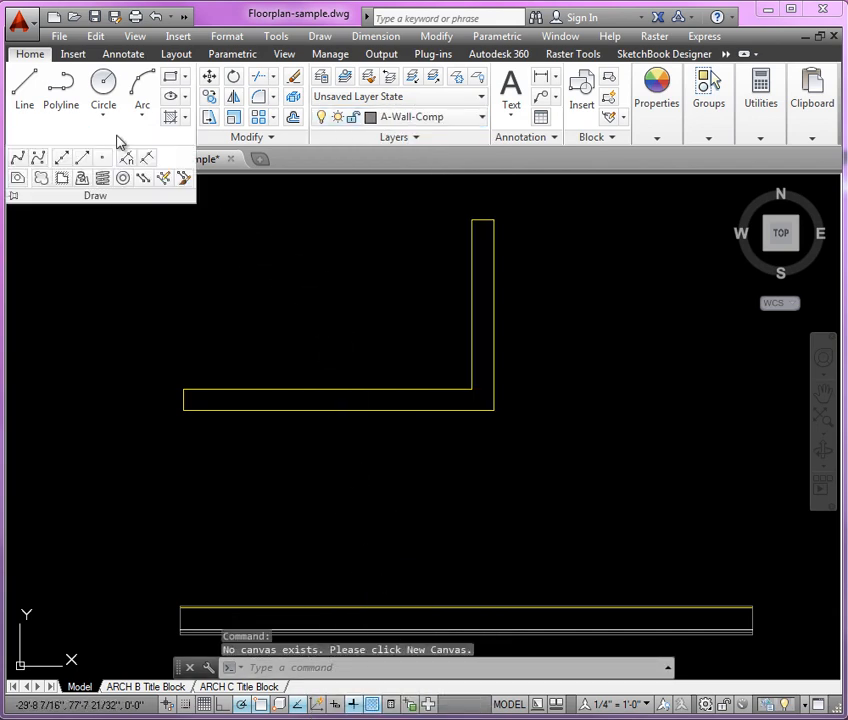
pyautogui.click(186, 188)
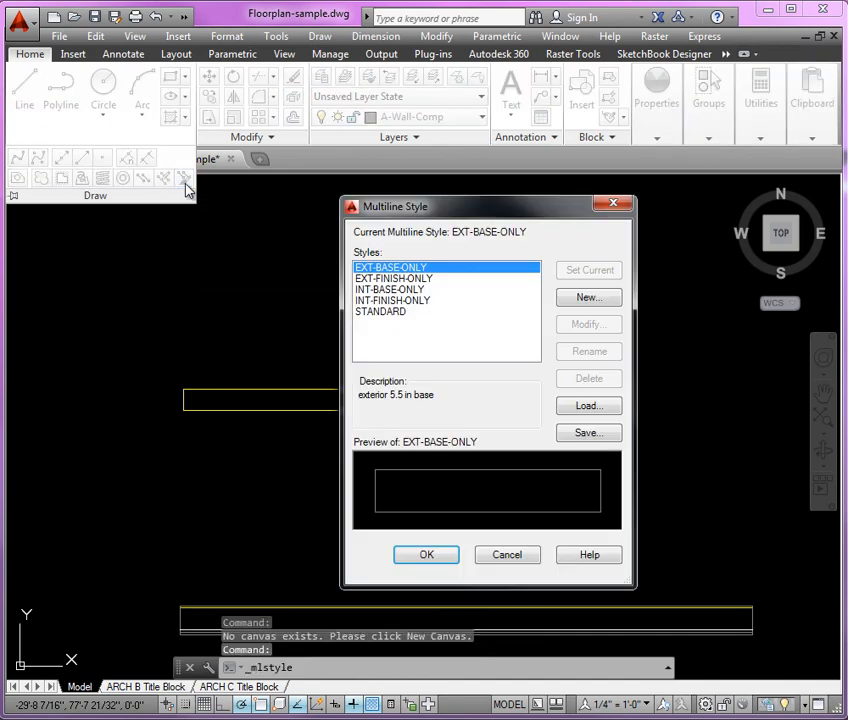
pyautogui.click(380, 279)
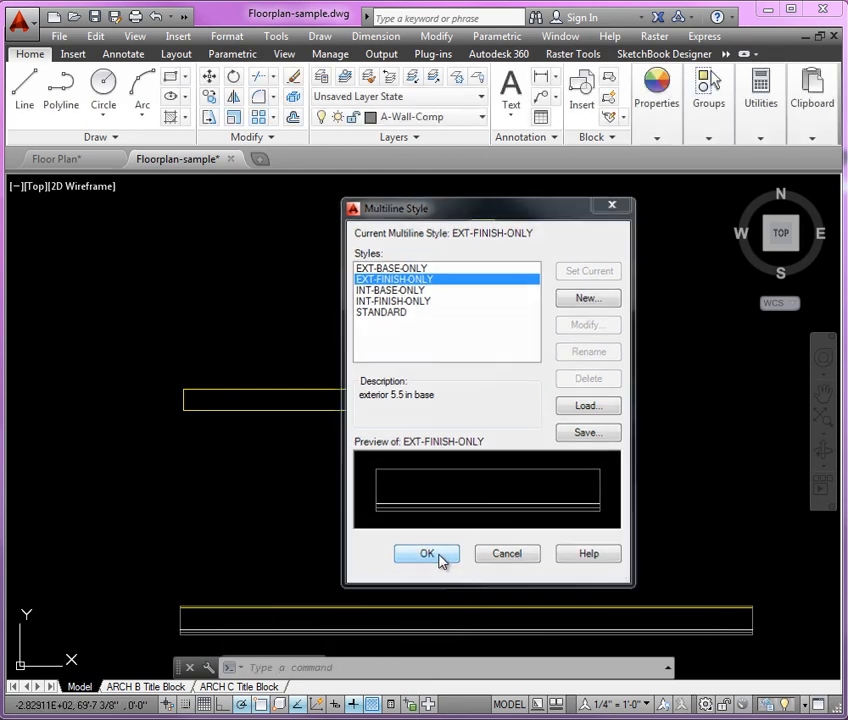
pyautogui.click(438, 556)
# Step: Draw an exterior finish multiline over the L-shaped base wall, snapping to its outer corners from the lower-left end to the upper-right end
pyautogui.click(114, 137)
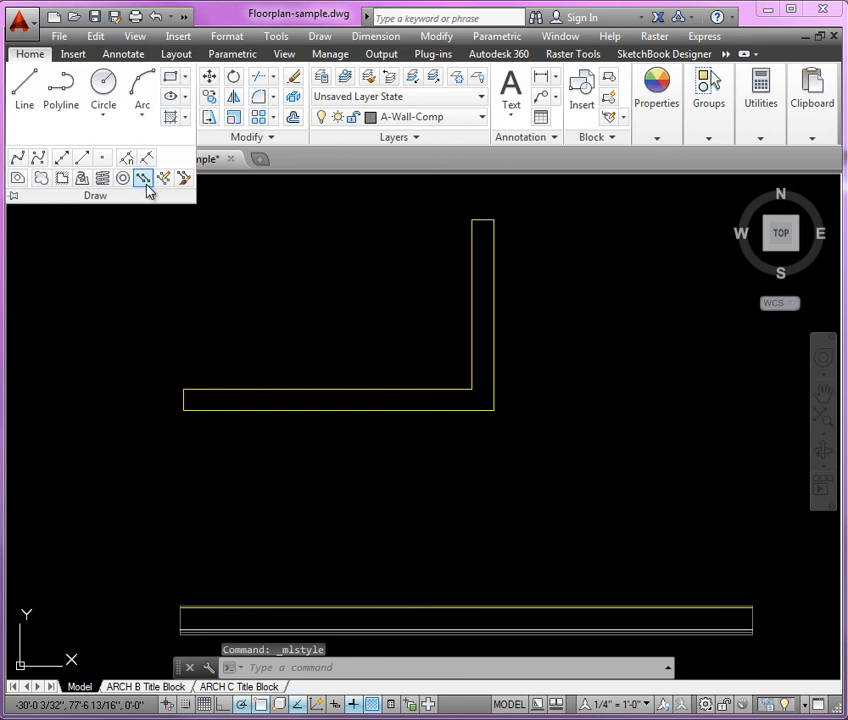
pyautogui.click(144, 178)
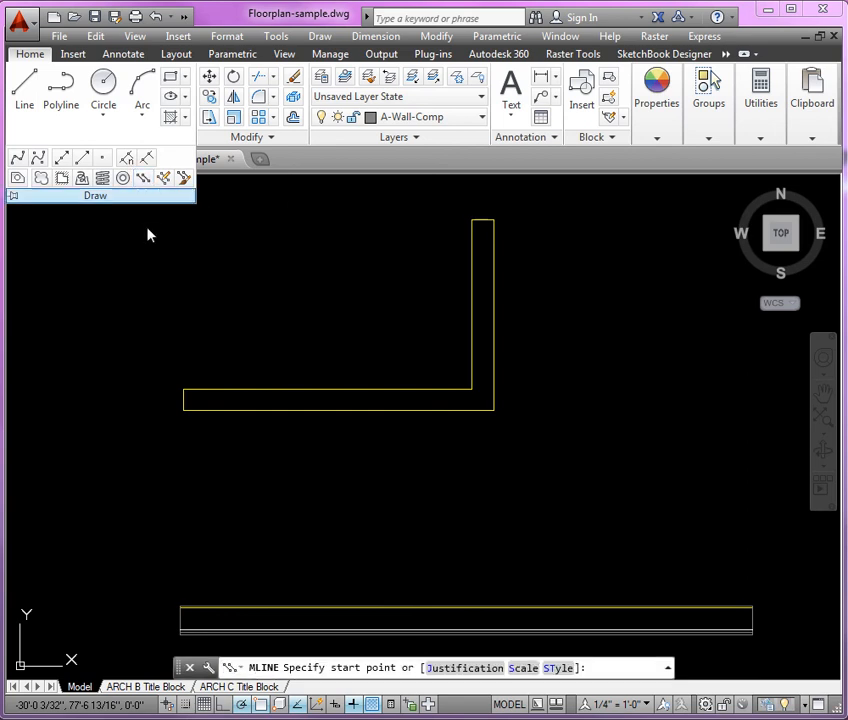
pyautogui.click(183, 410)
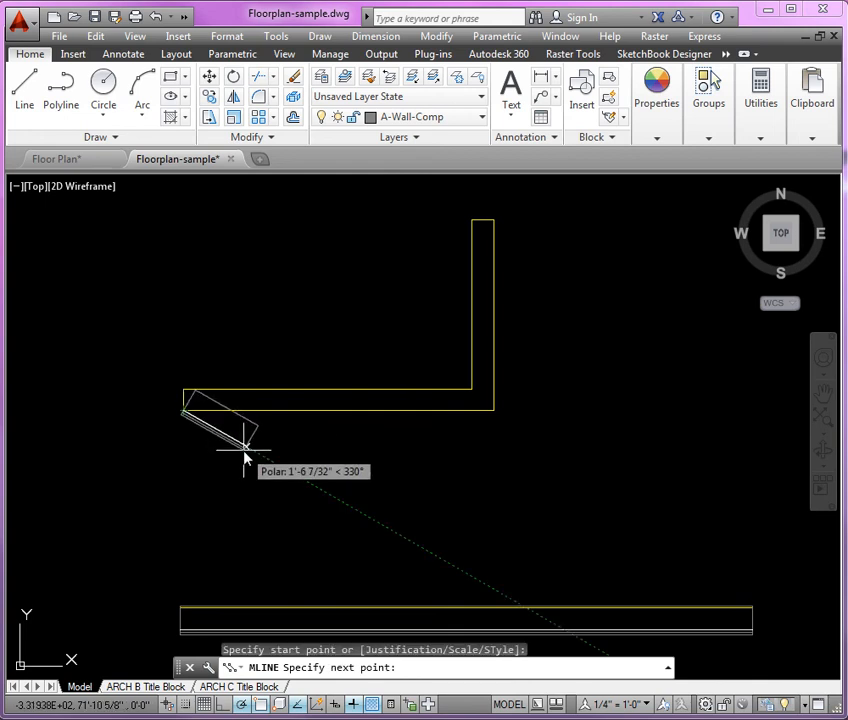
pyautogui.scroll(3, 242, 448)
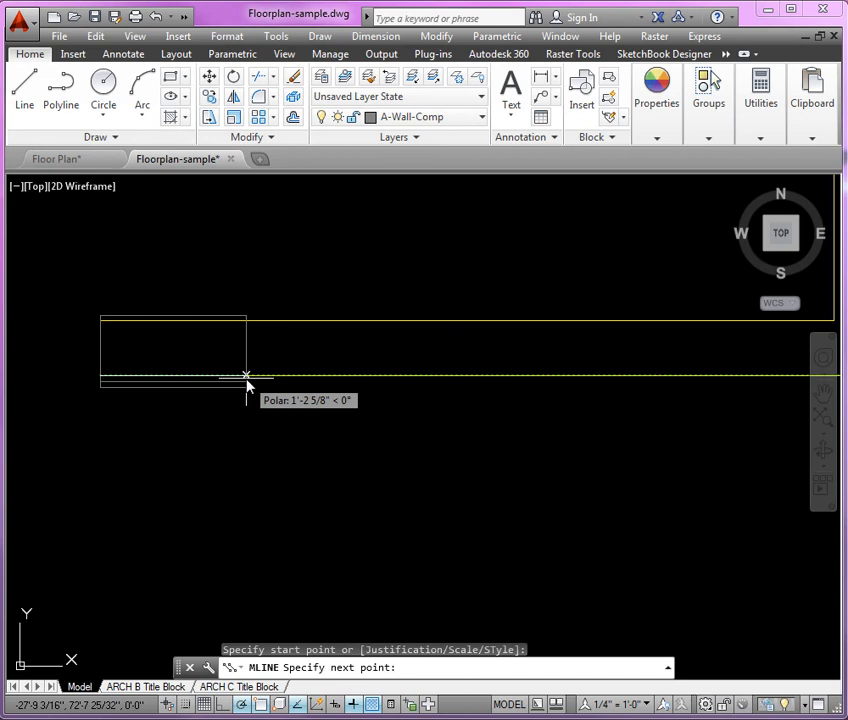
pyautogui.scroll(-2, 247, 385)
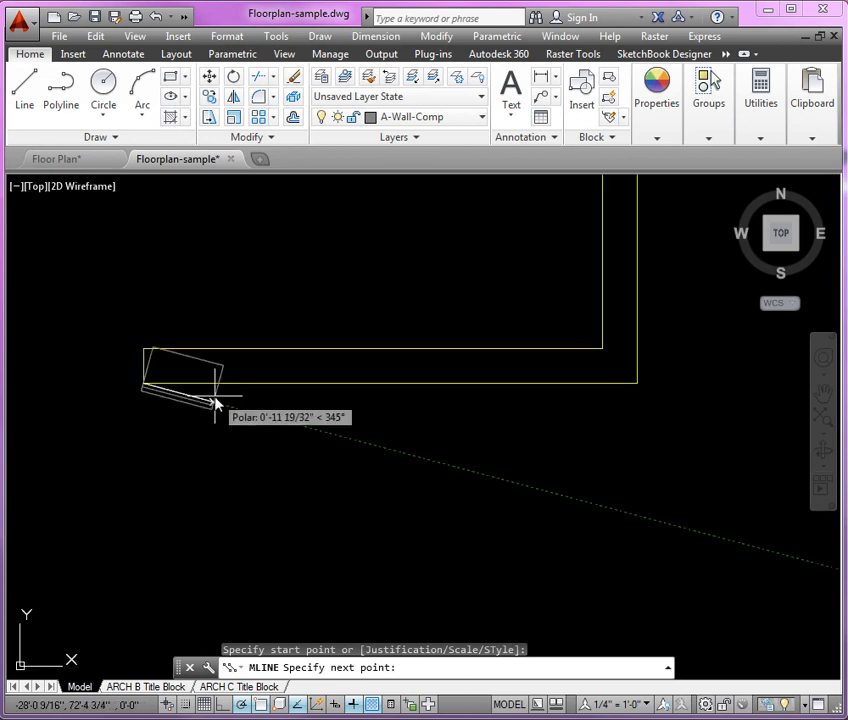
pyautogui.click(637, 384)
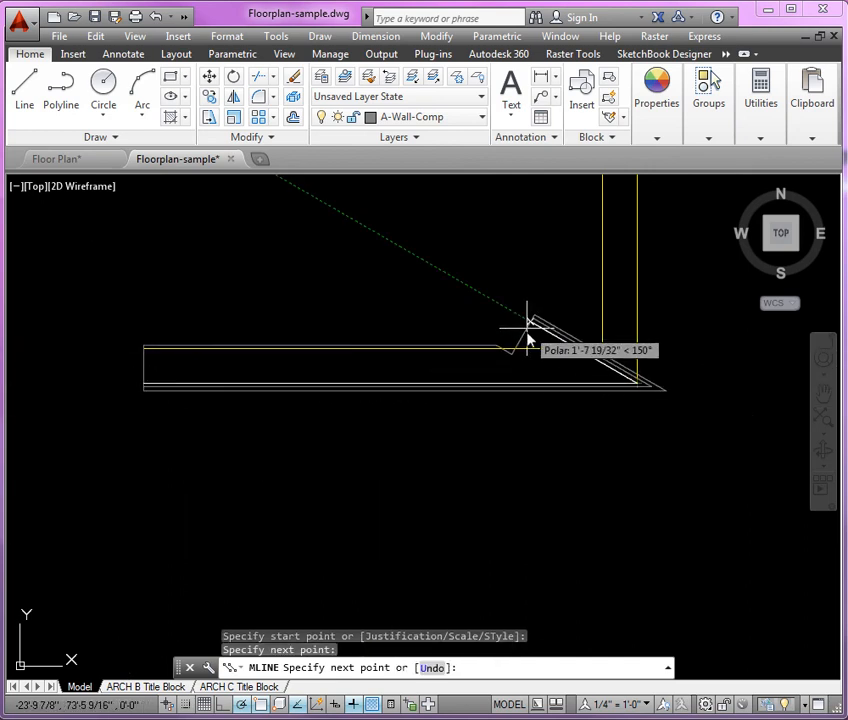
pyautogui.scroll(-3, 430, 468)
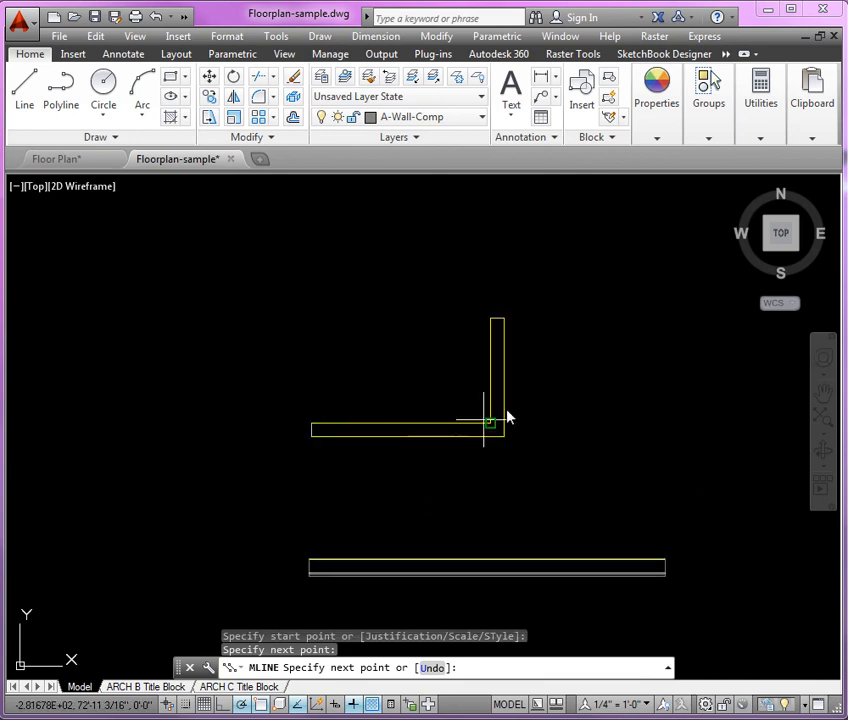
pyautogui.click(505, 320)
pyautogui.press('Escape')
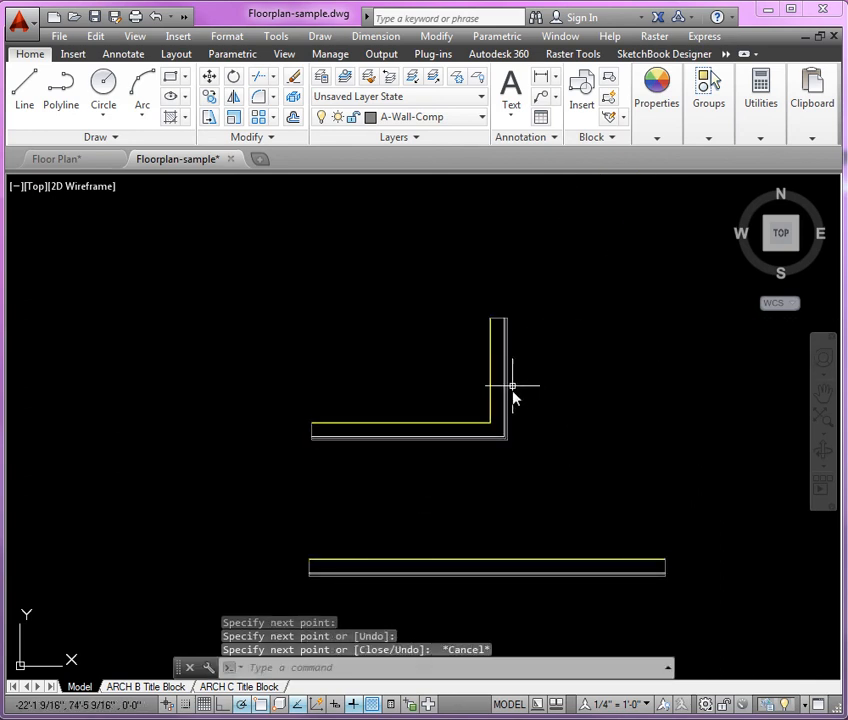